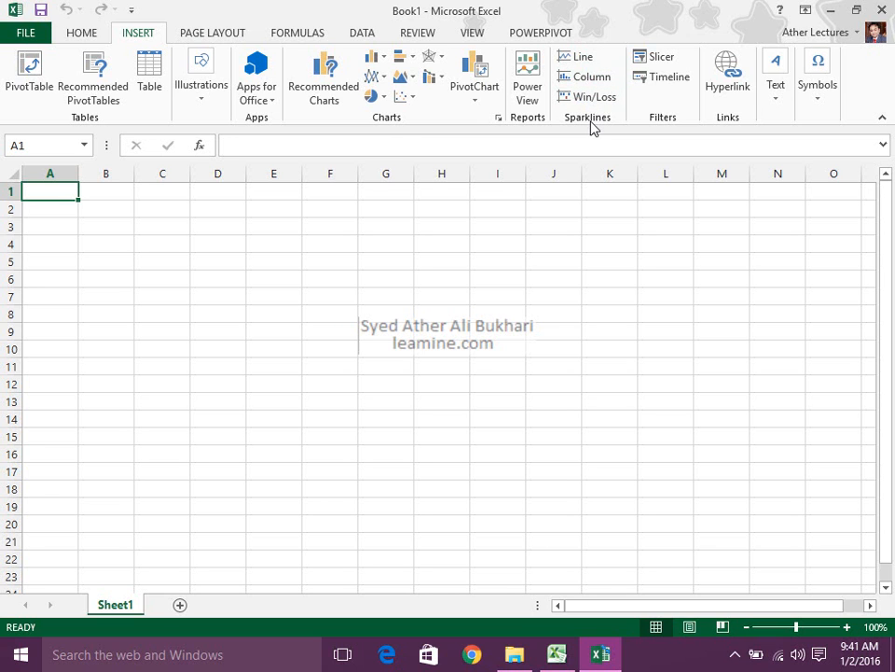
Enter the column heading Player in cell B2.
left_click(86, 214)
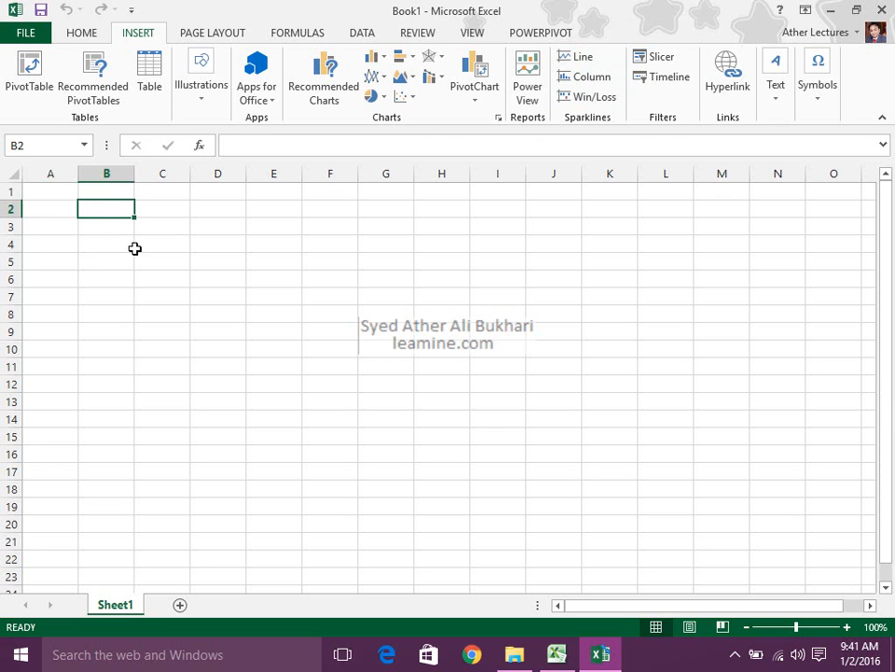
key("Left")
key("Right")
type("P")
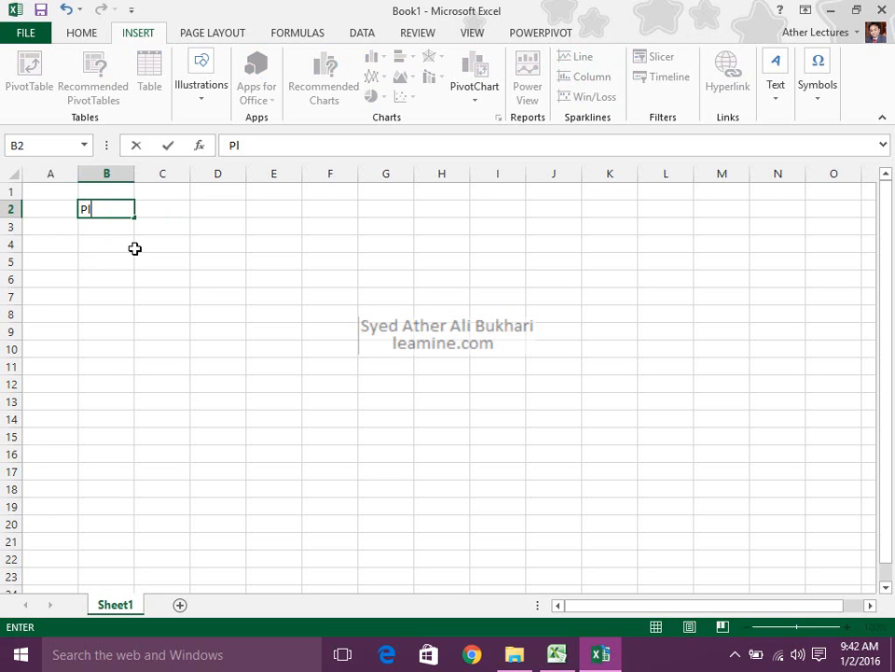
type("layer")
key("Return")
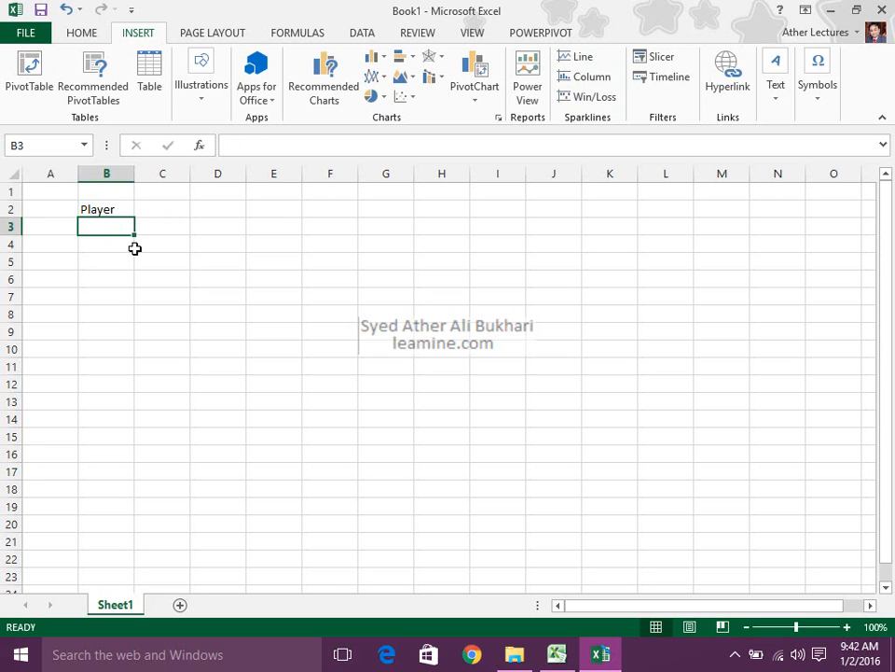
List the players A, B, C, D, E and F in cells B3:B8 under the Player heading.
type("A")
key("Return")
type("B")
key("Return")
type("C")
key("Return")
type("D")
key("Return")
type("E")
key("ctrl+Return")
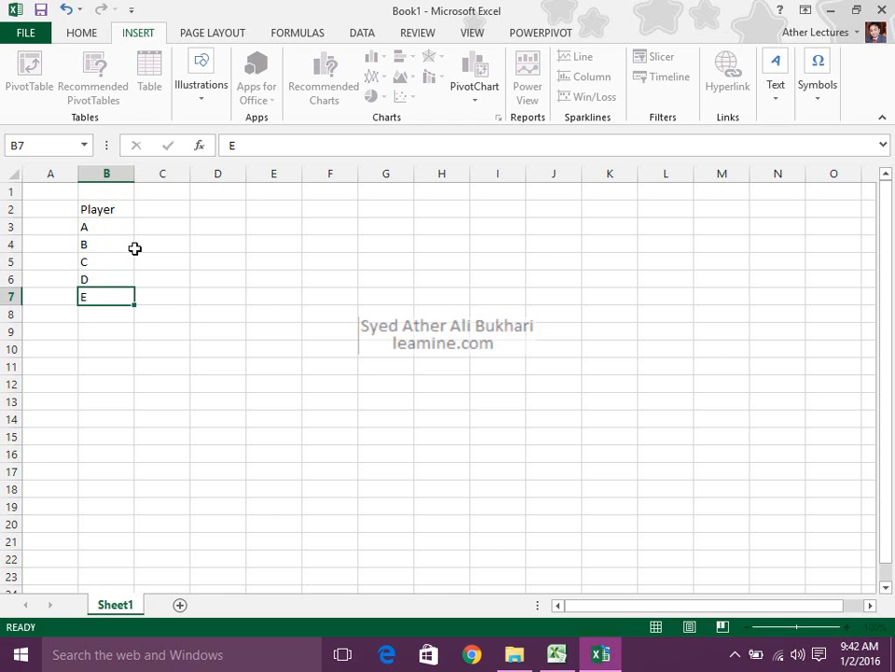
key("Return")
type("F")
key("Up")
Enter the column heading Sr_No in cell A2, beside the Player heading.
key("Up")
key("Up")
key("Up")
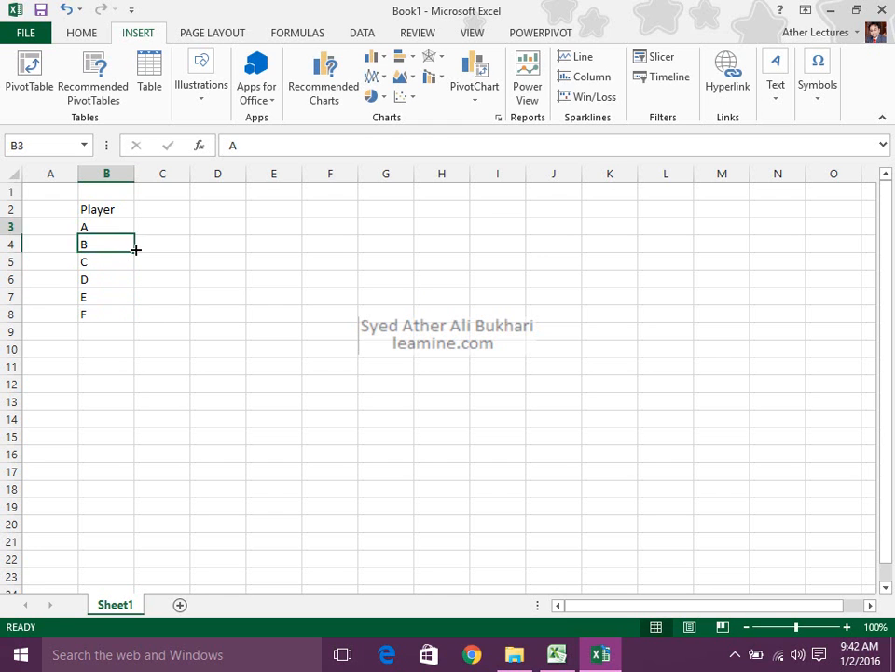
key("Up")
key("Up")
key("Left")
type("sR")
key("BackSpace")
key("BackSpace")
type("Sr_No")
key("Return")
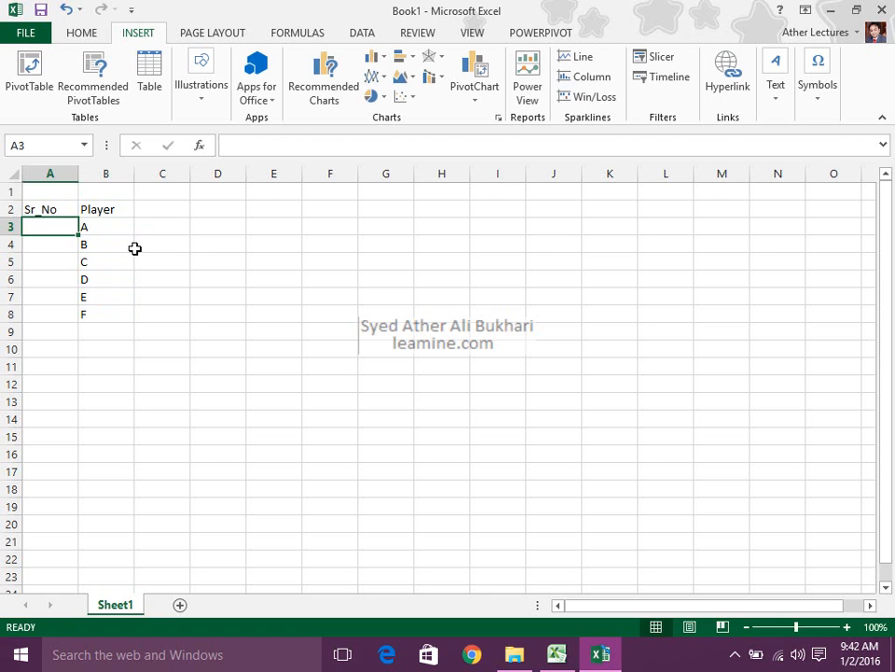
Number the players 1 to 6 in cells A3:A8 under the Sr_No heading.
type("1")
key("Return")
type("2")
key("Return")
type("3")
key("Return")
type("4")
key("Return")
type("5")
key("Return")
type("6")
key("Return")
key("Up")
key("Up")
key("Right")
key("Up")
key("Up")
key("Up")
key("Up")
key("Up")
key("Right")
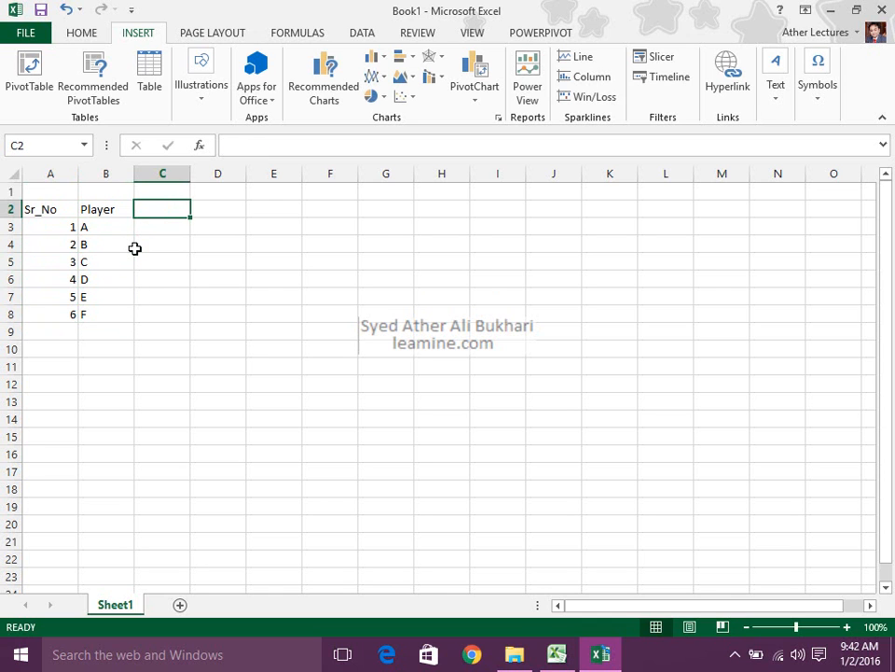
Extend the Player column with G, H, I and J in cells B9:B12.
key("Down")
key("Down")
key("Down")
key("Down")
key("Down")
key("Left")
key("Left")
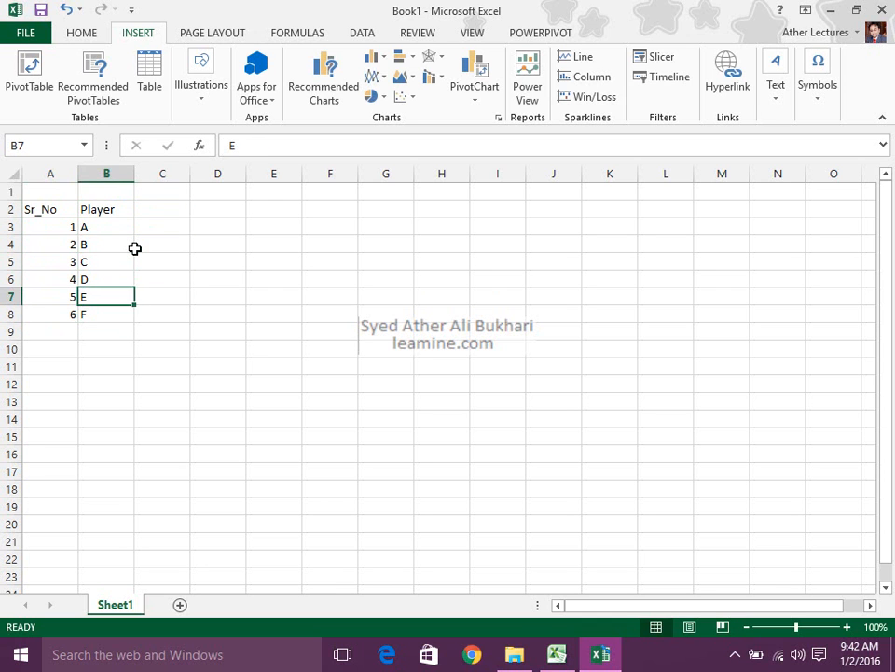
key("Up")
key("Down")
key("Down")
key("Right")
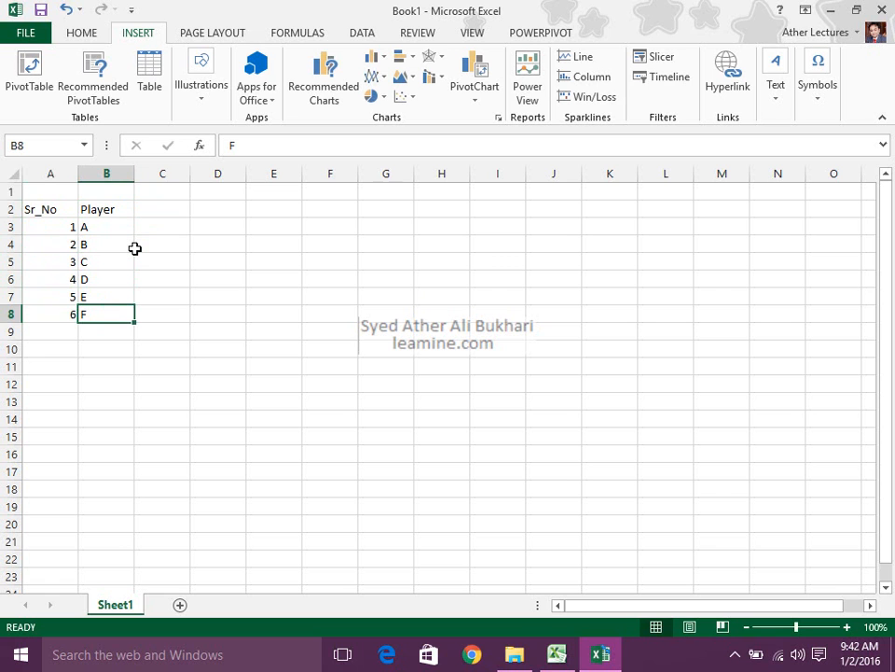
key("Down")
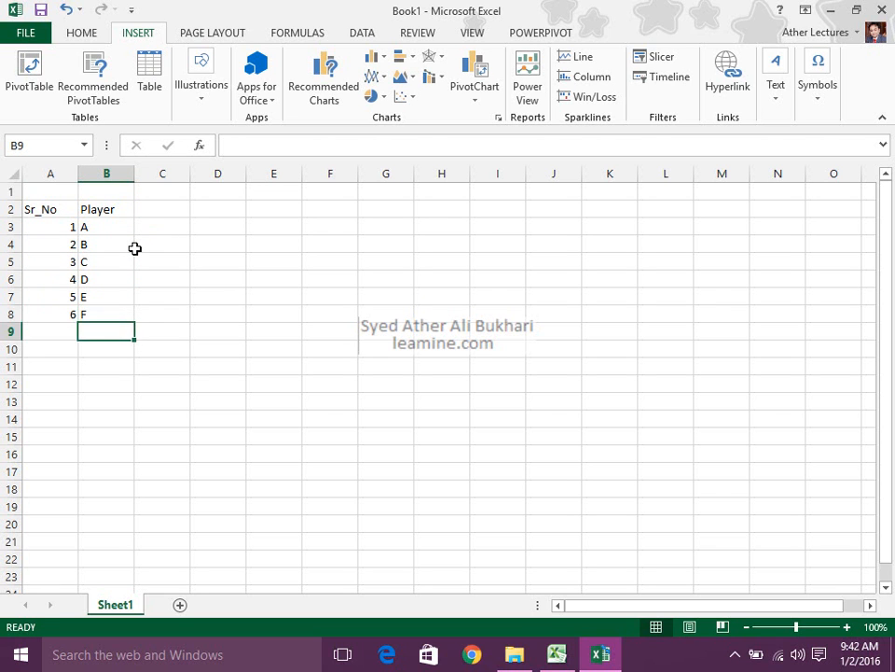
type("g")
key("Return")
key("Up")
key("Down")
type("G")
key("Up")
key("Down")
type("H")
key("Return")
type("U")
type("I")
key("Return")
type("J")
key("Return")
Add players K and L in cells B13:B14.
type("K")
key("Return")
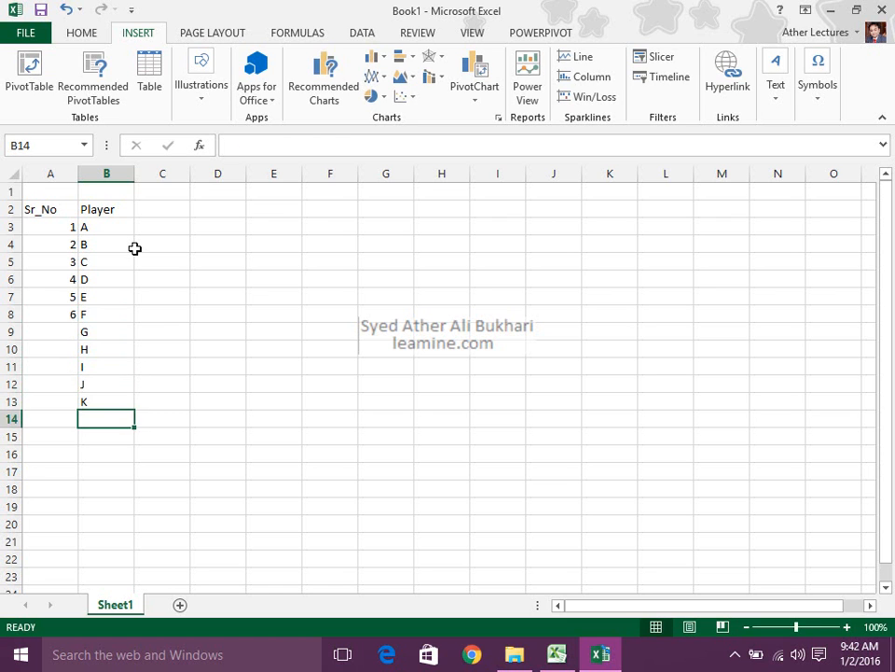
key("Up")
key("Up")
key("Down")
key("Down")
type("L")
key("Up")
Continue the serial numbers with 7, 8, 9 and 10 in cells A9:A12.
key("Left")
key("Up")
key("Up")
key("Up")
key("Up")
key("Down")
type("7")
key("Up")
type("7")
key("Return")
type("8")
key("Return")
type("9")
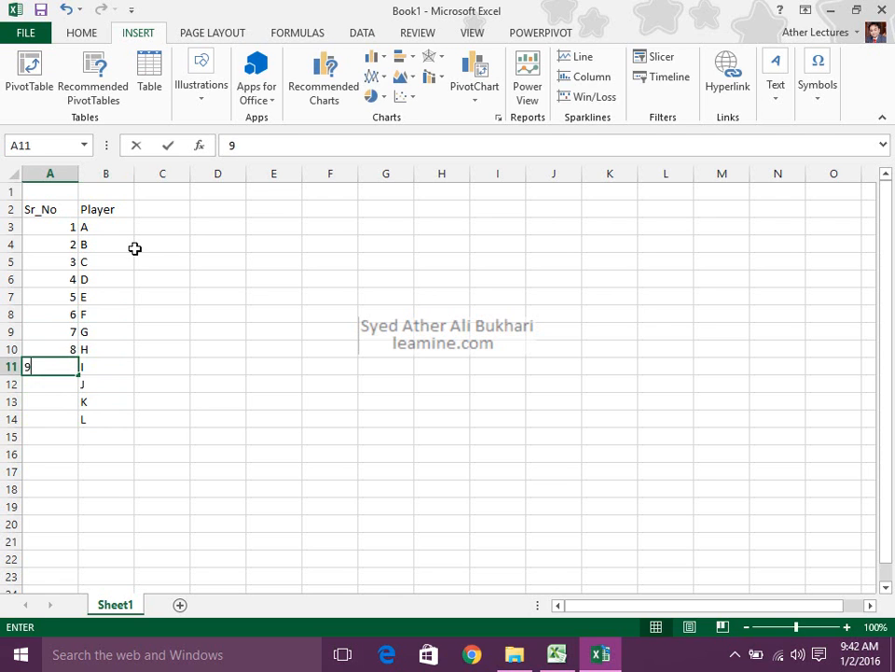
key("Return")
type("10")
key("ctrl+Return")
Delete the entries K and L from cells B13:B14.
key("Down")
key("Right")
key("shift+Down")
key("Delete")
Merge and center cells C1:G1 above the empty columns next to Player.
key("Right")
key("Up")
key("Up")
key("Up")
key("Up")
key("Up")
key("Up")
key("Up")
key("Up")
key("Up")
key("Up")
key("Up")
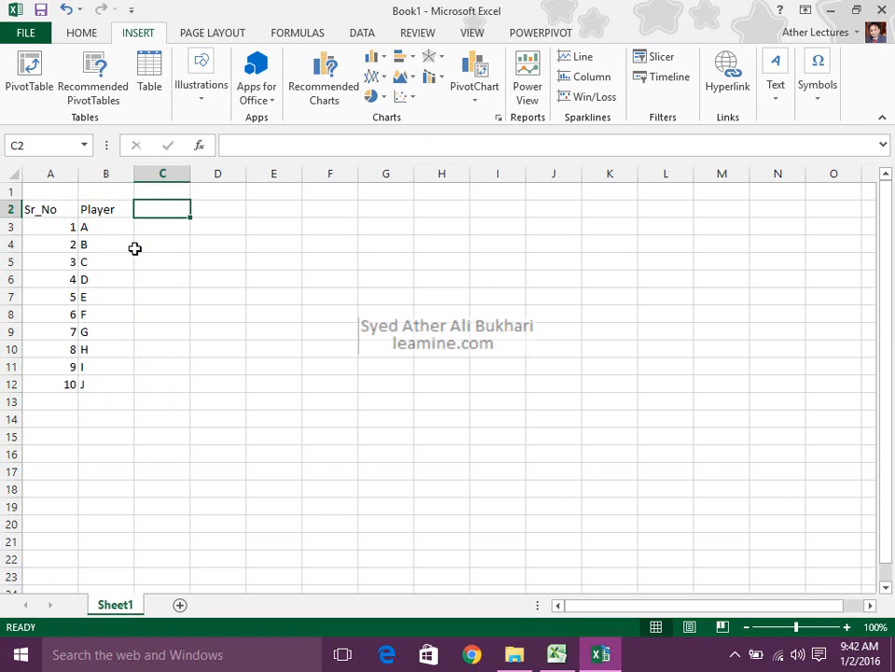
key("Up")
key("shift+Right")
key("shift+Right")
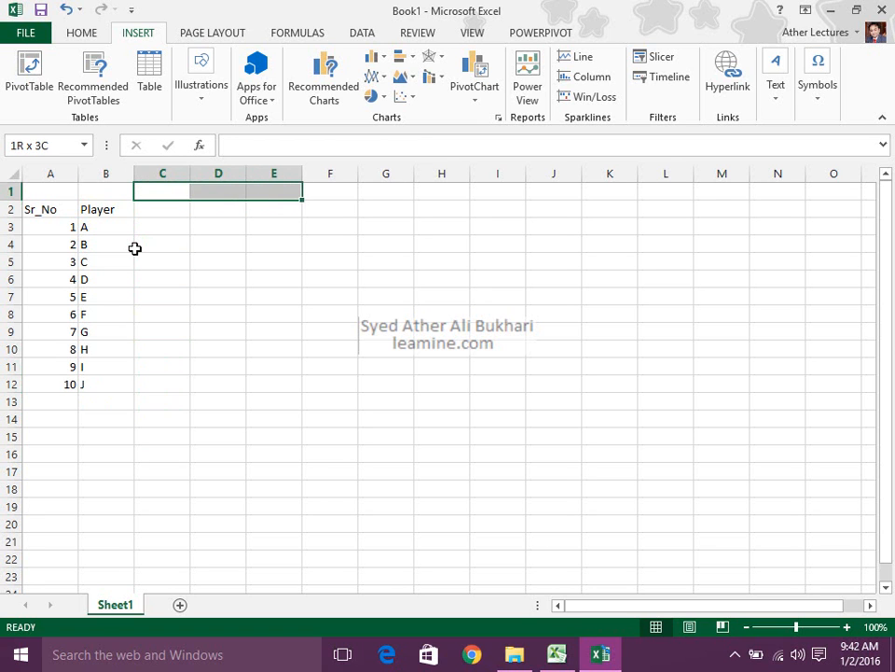
key("shift+Right")
key("shift+Right")
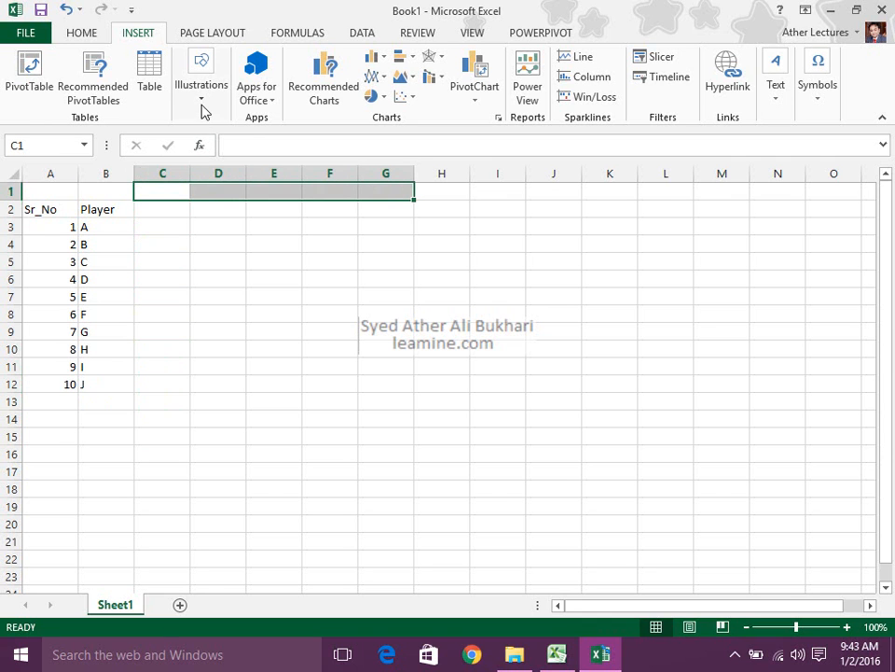
left_click(85, 35)
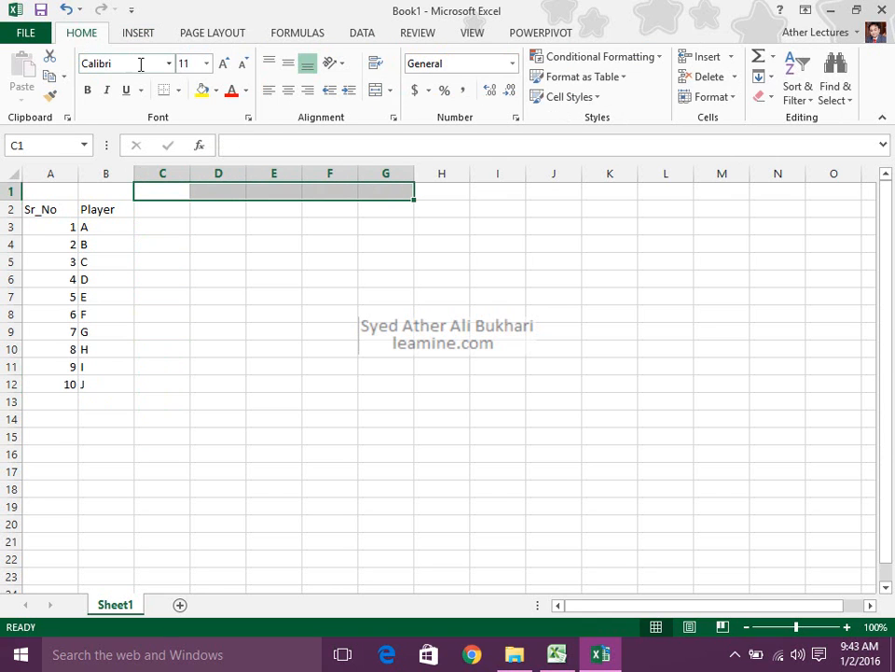
left_click(375, 89)
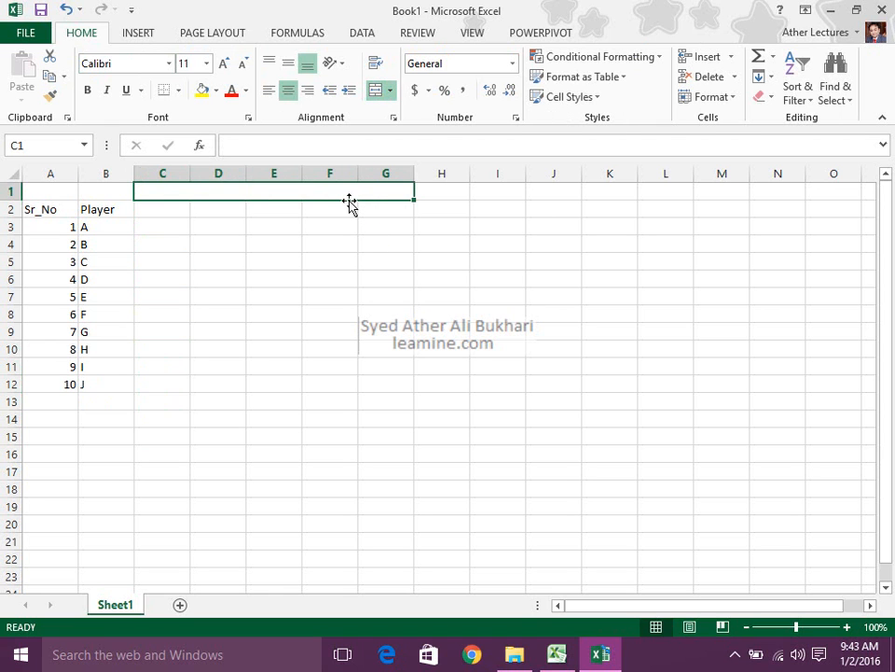
Enter the heading "ing" in the merged cell C1:G1.
type("iNC")
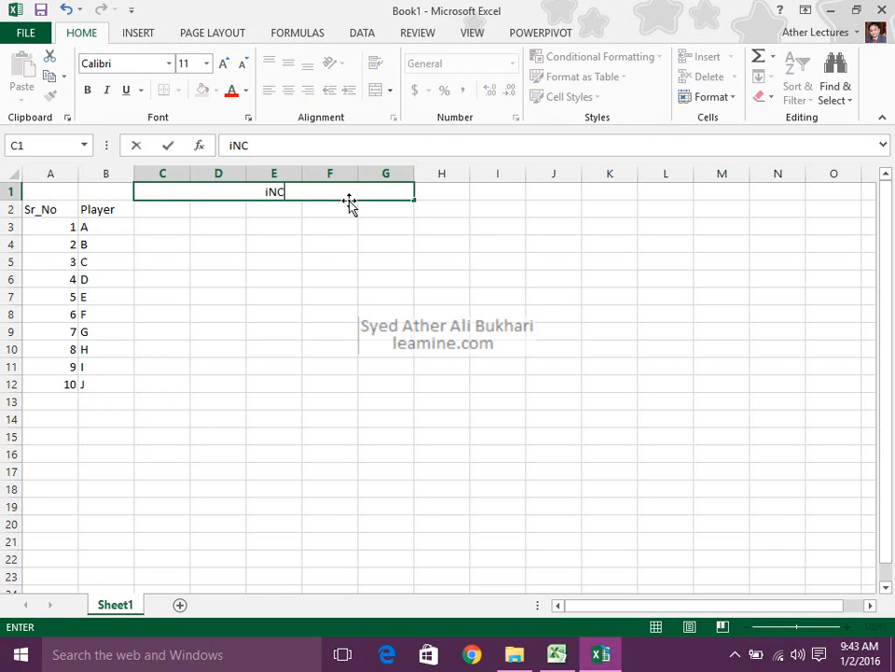
key("BackSpace")
key("BackSpace")
type("ng")
key("Return")
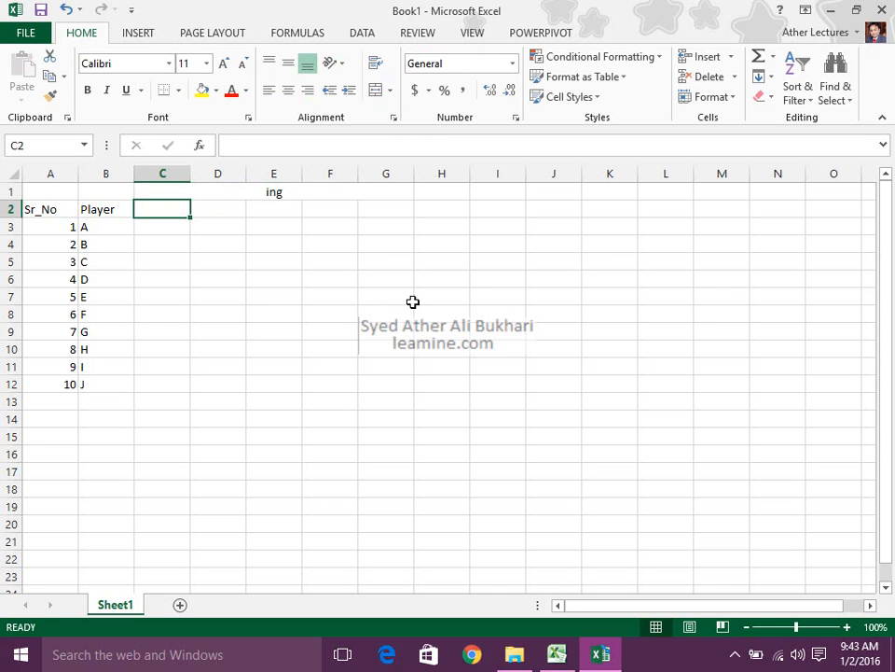
Enter the column headings 1st, 2nd, 3rd, 4th and 5th in cells C2:G2.
type("1st")
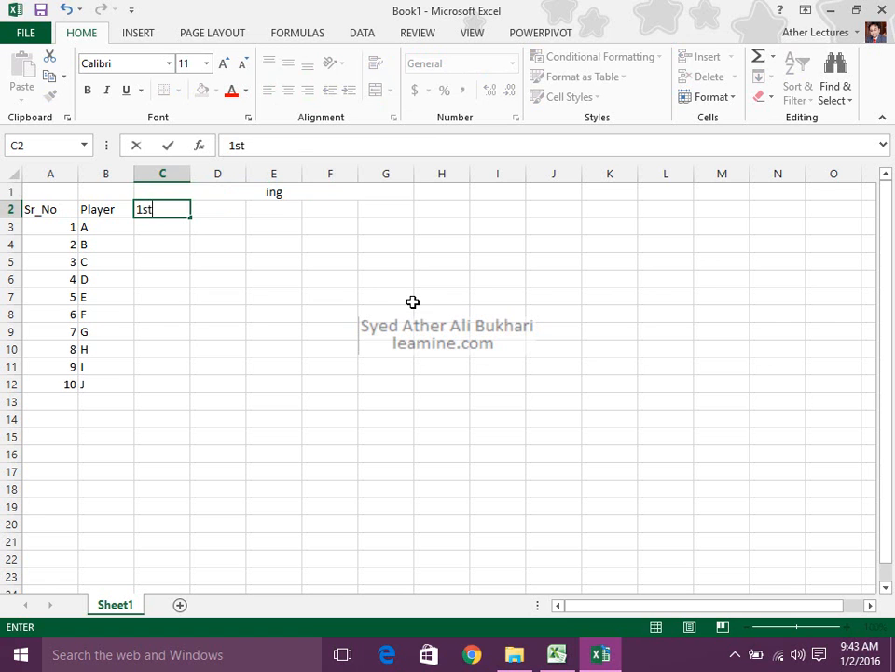
key("Tab")
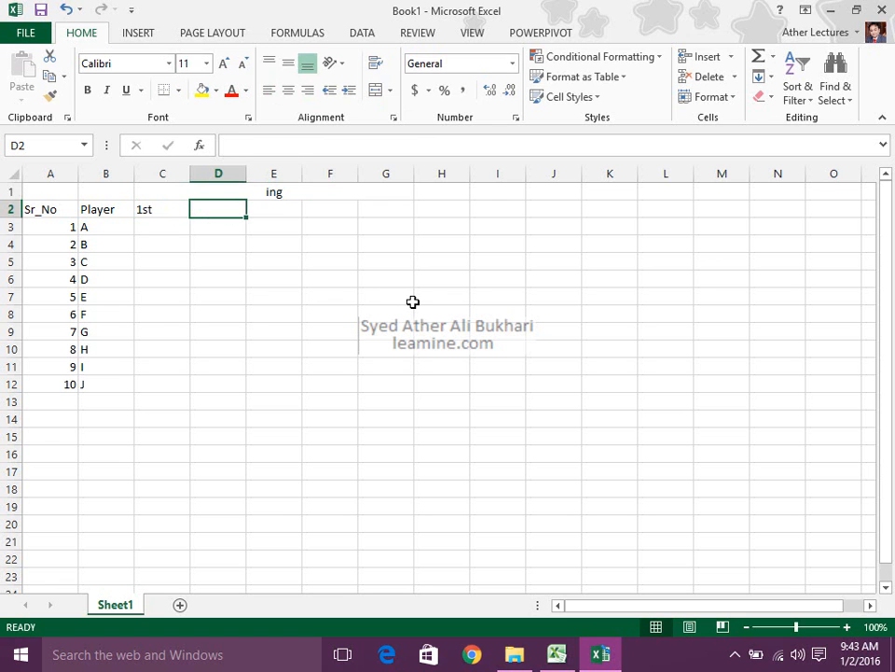
type("2nd")
key("Tab")
type("3")
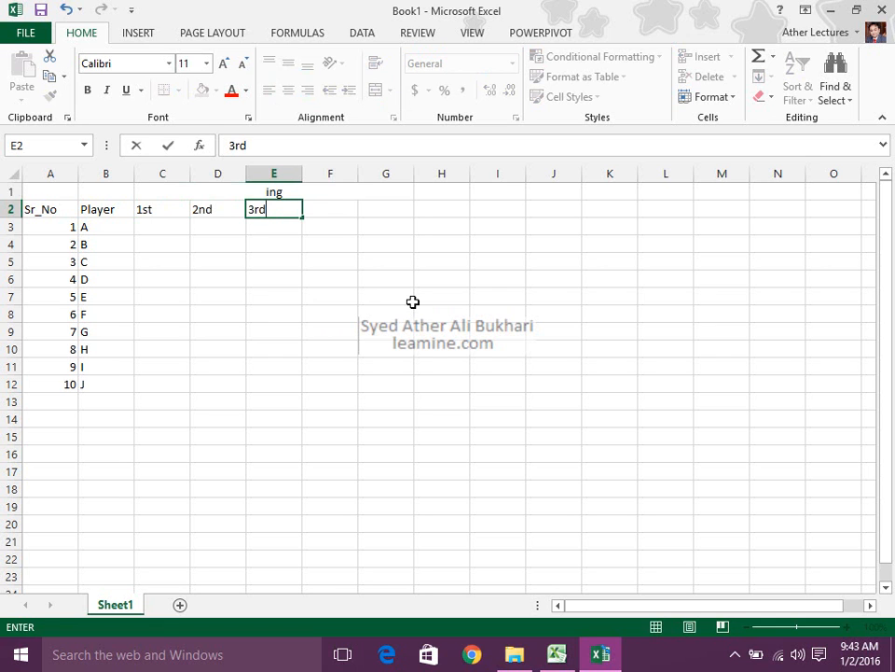
key("Tab")
type("4t")
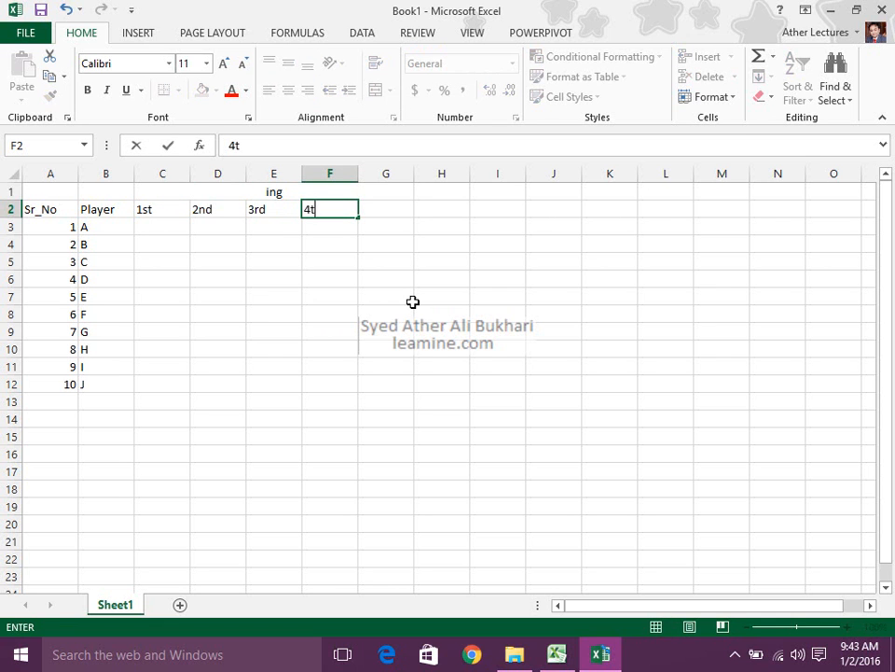
key("Tab")
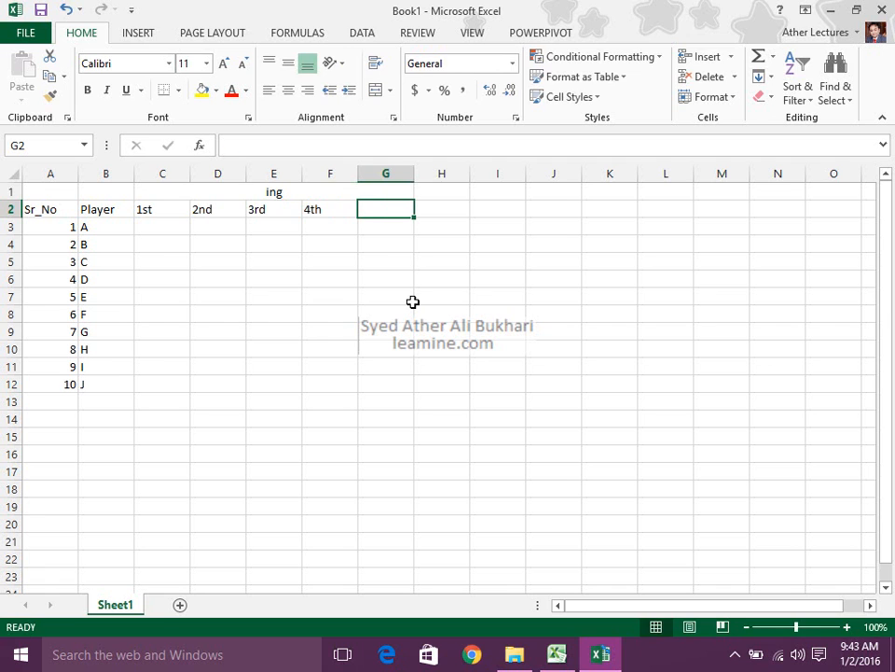
type("5th")
key("Tab")
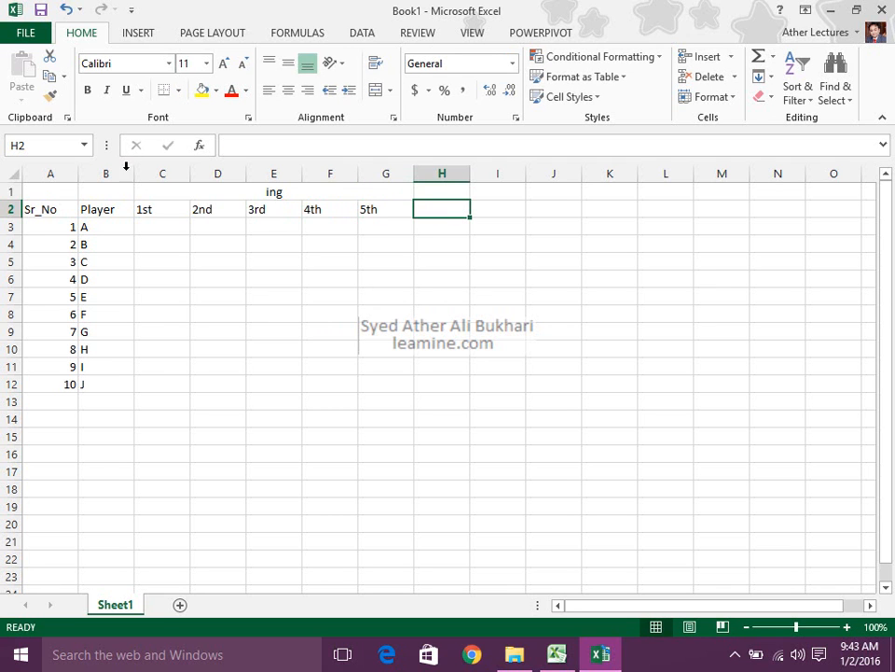
Zoom the worksheet to fit the range A1:K12.
left_click_drag(68, 187, 597, 382)
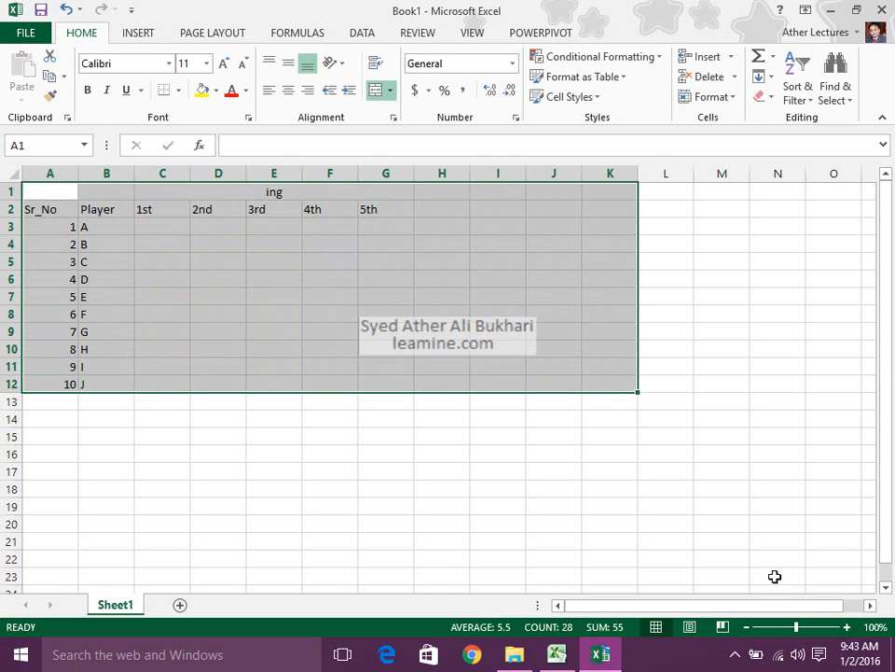
left_click(874, 627)
left_click(739, 341)
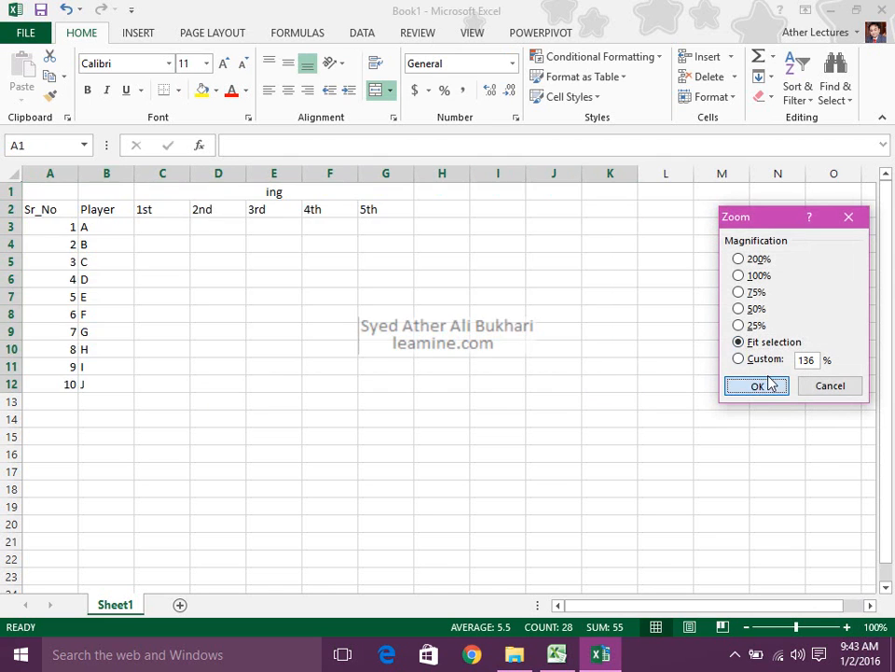
left_click(751, 384)
left_click(552, 348)
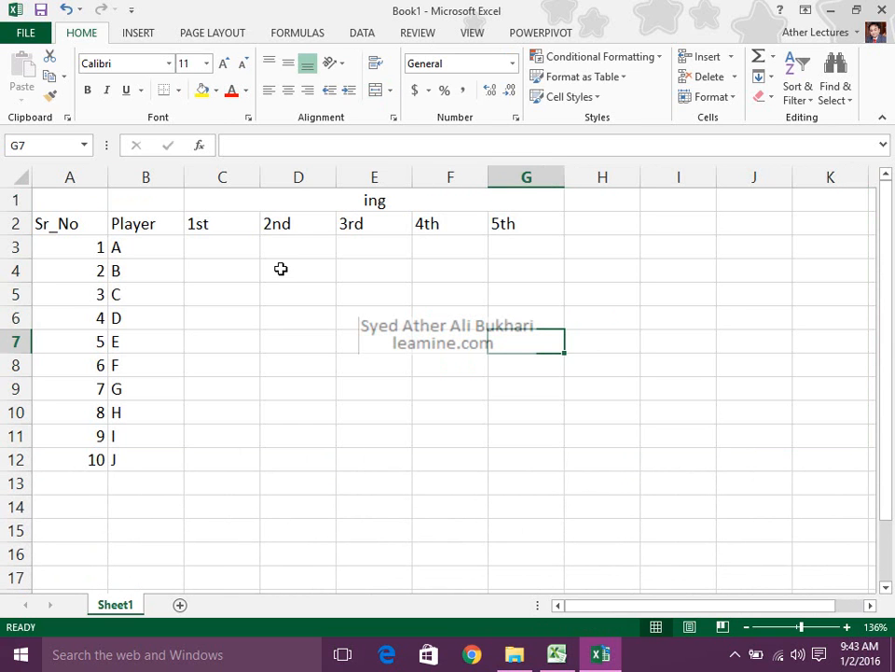
Enter the 1st scores 34, 43, 54, 3 and 54 for players A to E in cells C3:C7.
left_click(224, 244)
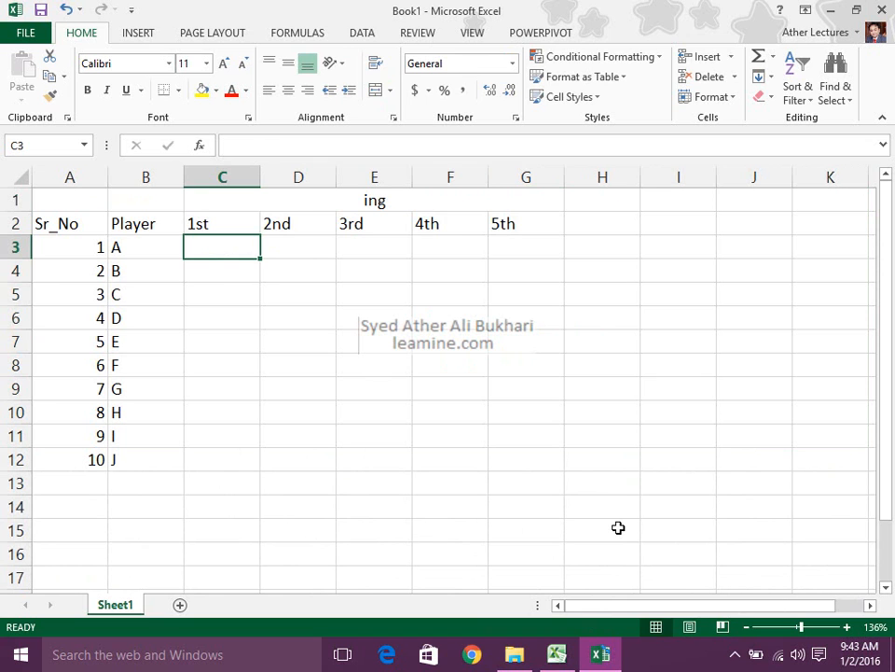
type("34")
key("Return")
type("43")
key("Return")
type("54")
key("Return")
type("3")
key("Return")
type("454")
key("Return")
type("3")
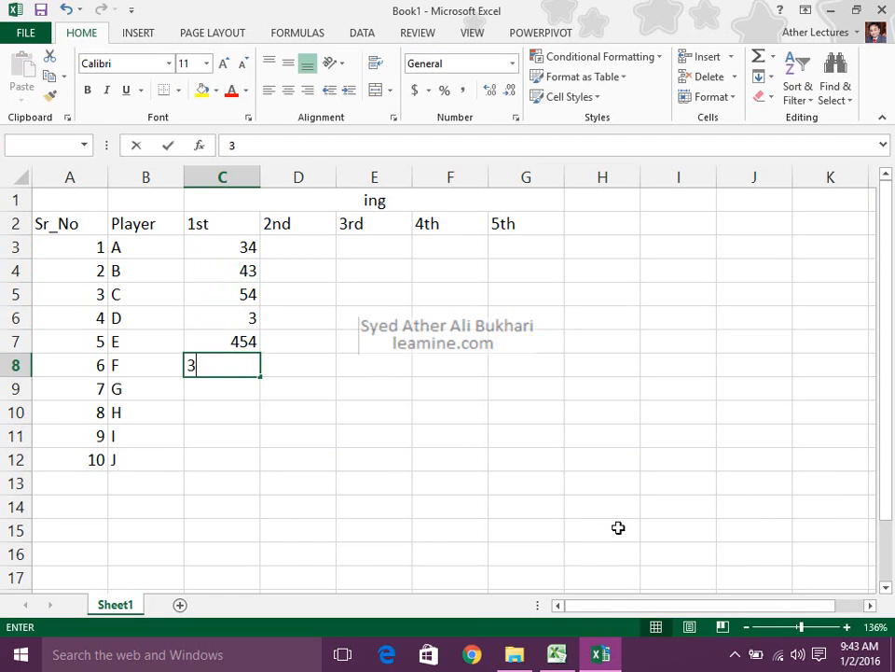
key("Up")
type("54")
key("Return")
Enter the 1st scores 23, 23, 43, 65 and 27 for players F to J in cells C8:C12.
type("23")
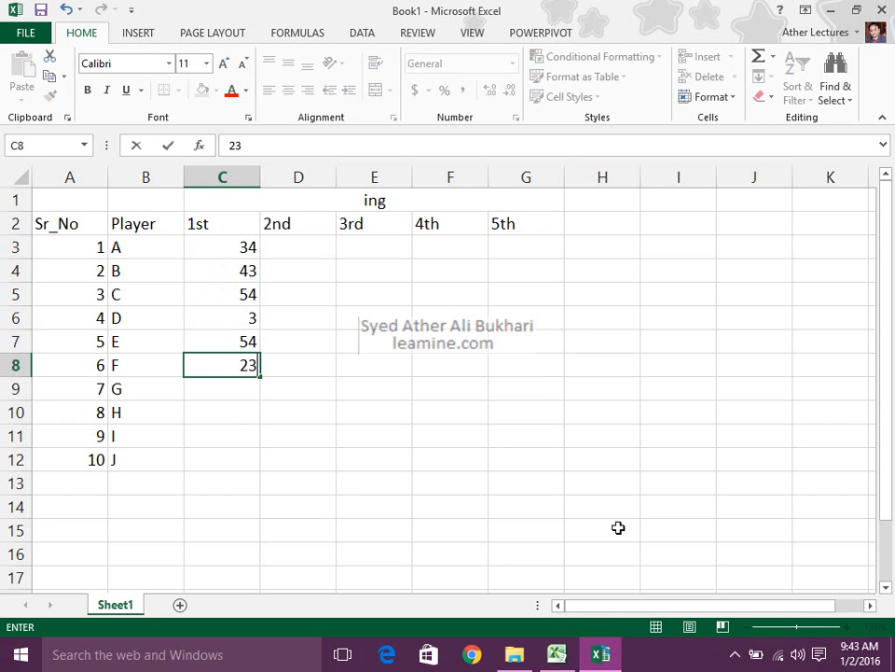
key("Return")
type("23")
key("Return")
type("43")
key("Return")
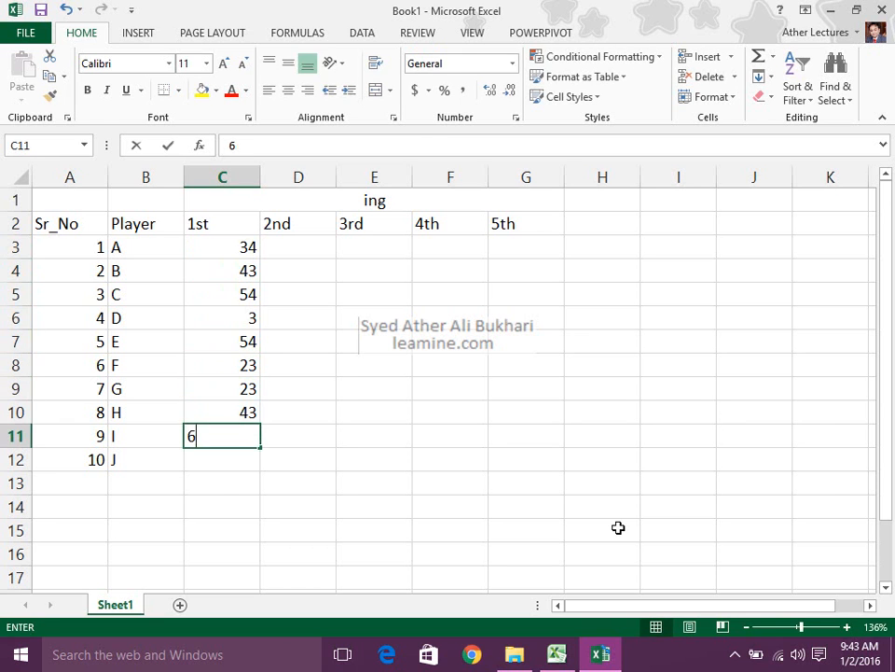
type("65")
key("Return")
type("27")
key("Right")
Enter the 2nd scores 34, 34, 4, 54, 54, 5, 45, 345, 345 and 34 in cells D3:D12.
key("Up")
key("Up")
key("Up")
key("Up")
key("Up")
key("Up")
key("Up")
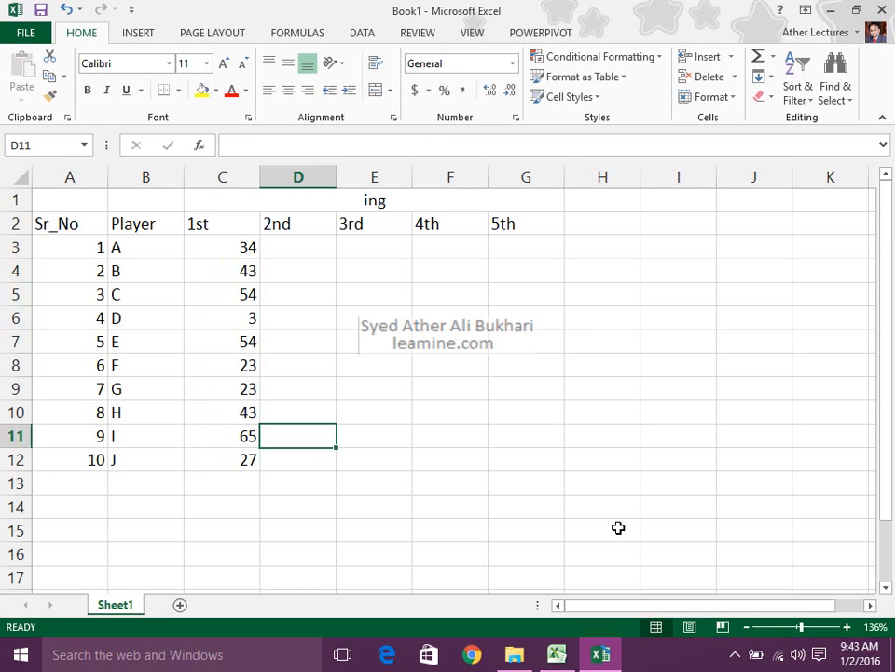
key("Up")
key("Up")
type("34")
key("Return")
type("34")
key("Return")
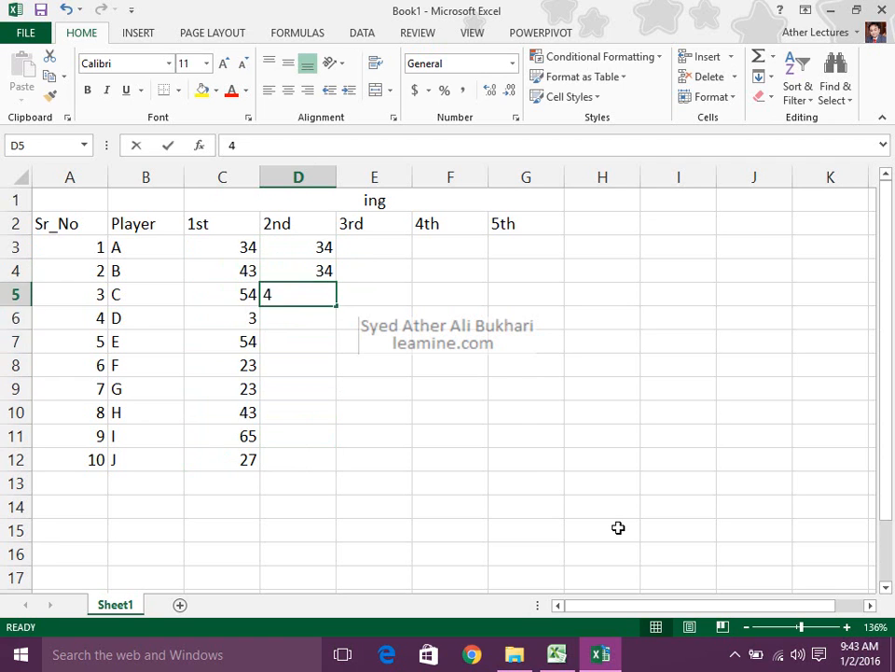
type("4")
key("Return")
type("54")
key("Return")
type("5 45 345")
key("Return")
type("345 34")
key("Right")
Enter the 3rd scores 23, 34, 23, 43, 423, 4, 34, 3, 45 and 3 in cells E3:E12.
key("Up")
key("Up")
key("Up")
key("Up")
key("Up")
key("Up")
key("Up")
key("Up")
key("Up")
type("23")
key("Return")
type("34")
key("Return")
type("23")
key("Return")
type("43 423")
key("Return")
type("4 34 3")
key("Return")
type("45")
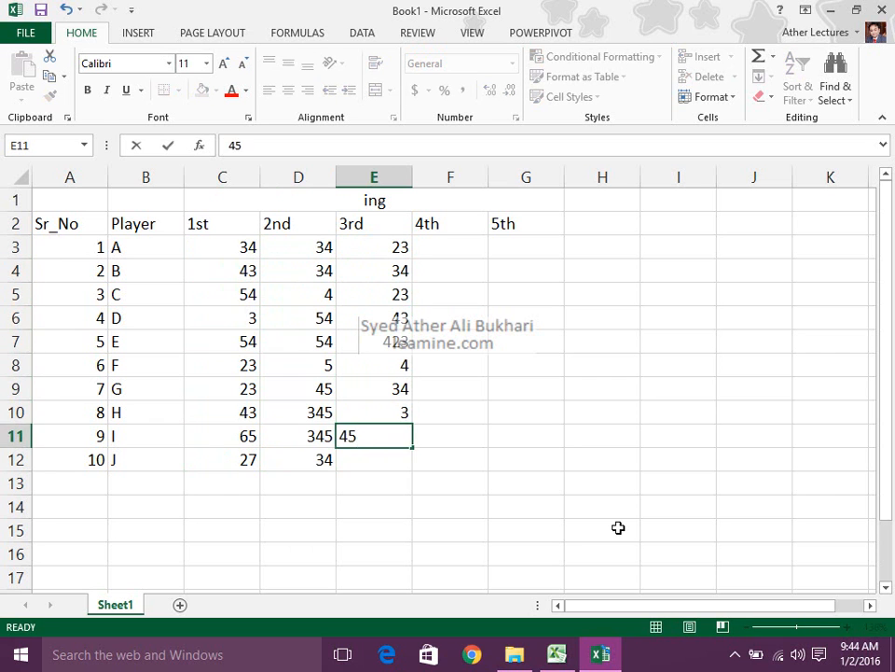
key("Return")
type("3")
key("Right")
Enter the 4th scores 54, 34, 34, 34, 34 and 3 for players A to F in cells F3:F8.
key("Right")
key("Up")
key("Up")
key("Up")
key("Up")
key("Up")
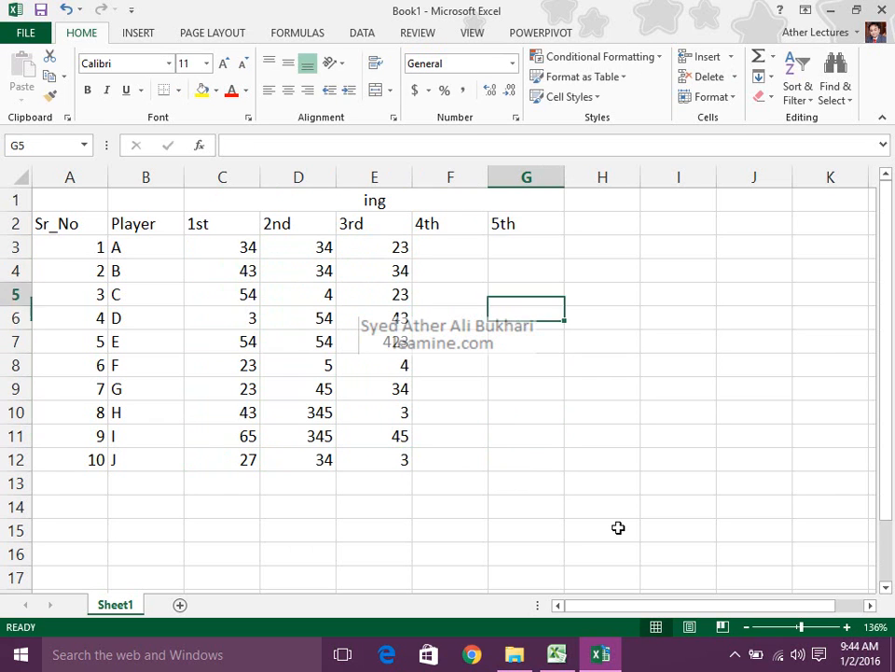
key("Up")
key("Up")
key("Up")
key("Up")
key("Left")
type("54 34 34")
key("Return")
type("34 3")
key("Return")
Enter the 4th scores 43, 43, 3 and 3 for players G to J in cells F9:F12.
key("Down")
key("Down")
type("3")
key("Return")
type("3")
key("Up")
key("Up")
key("Up")
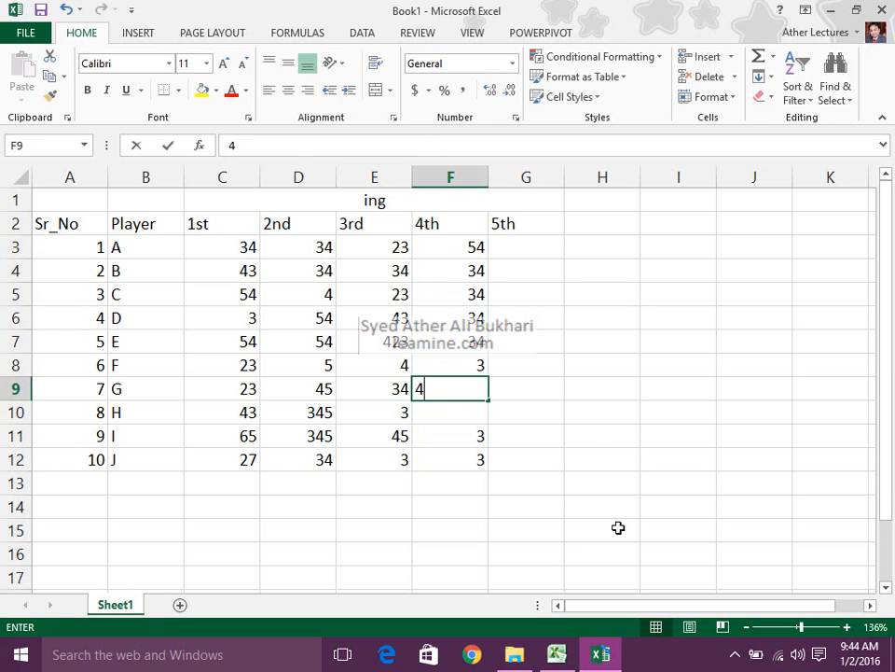
type("43")
key("Return")
type("43")
key("Return")
Enter the 5th scores 23, 43, 23, 34, 23 and 23 for players A to F in cells G3:G8.
key("Down")
key("Right")
key("Up")
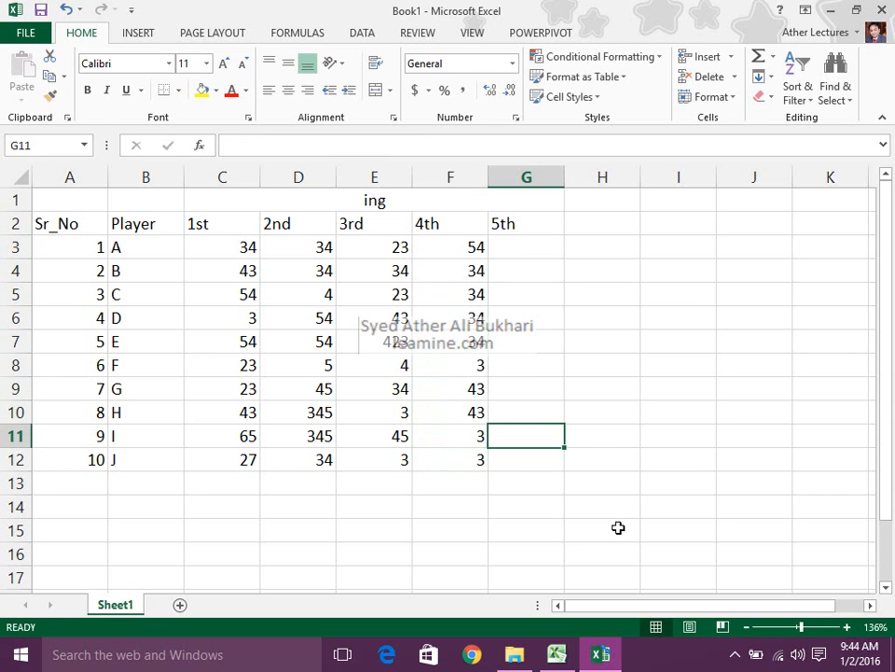
key("Up")
key("Up")
key("Up")
key("Up")
key("Up")
key("Up")
key("Up")
key("Up")
type("23")
key("Return")
type("43")
key("Return")
type("23")
key("Return")
type("34")
key("Return")
type("23 23")
key("Return")
Enter the 5th scores 54, 34, 6 and 105 for players G to J in cells G9:G12.
type("54")
key("Return")
type("34")
key("Return")
type("6")
key("Return")
type("105")
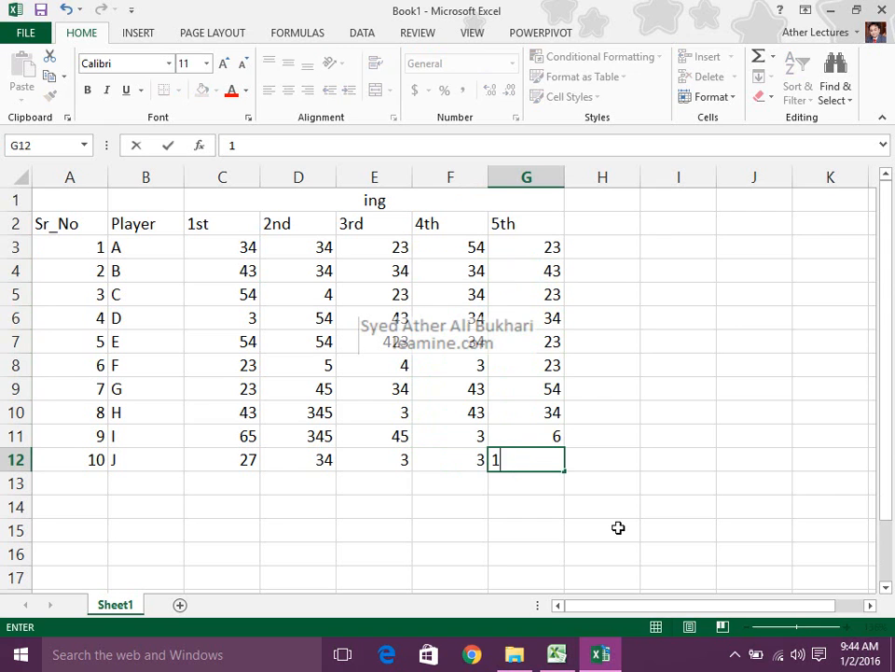
key("Left")
Change player E's 3rd score in cell E7 to 76.
key("Up")
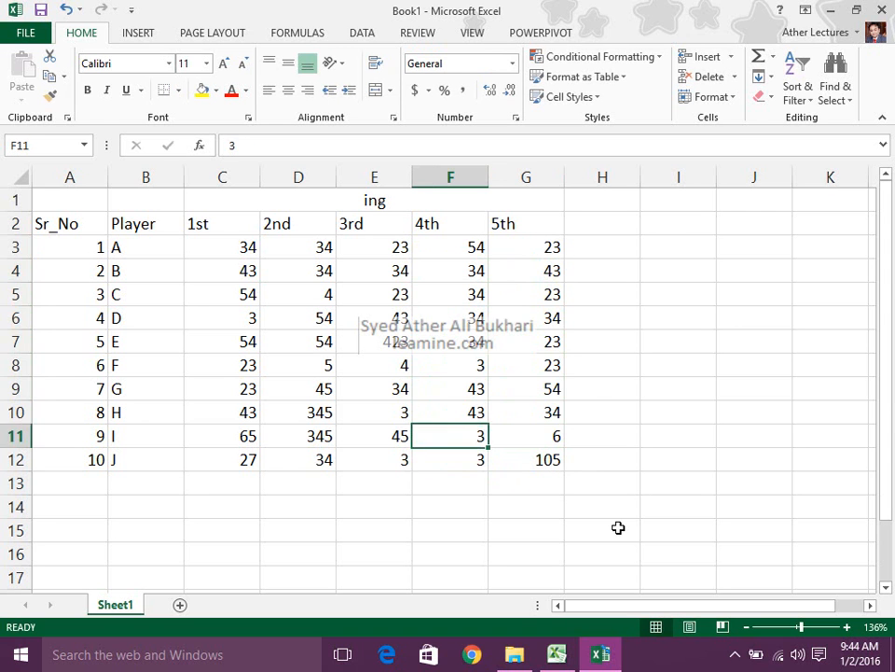
key("Left")
key("Up")
key("Up")
key("Up")
key("Up")
type("76")
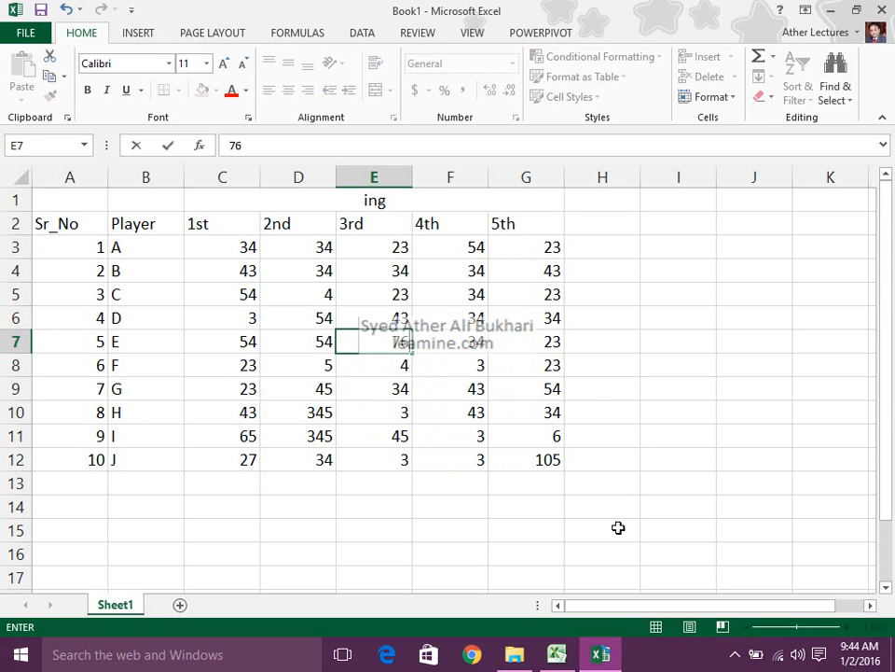
key("Return")
Change the 2nd scores of players I and H to 87 in D11 and 97 in D10.
key("Down")
key("Down")
key("Down")
key("Left")
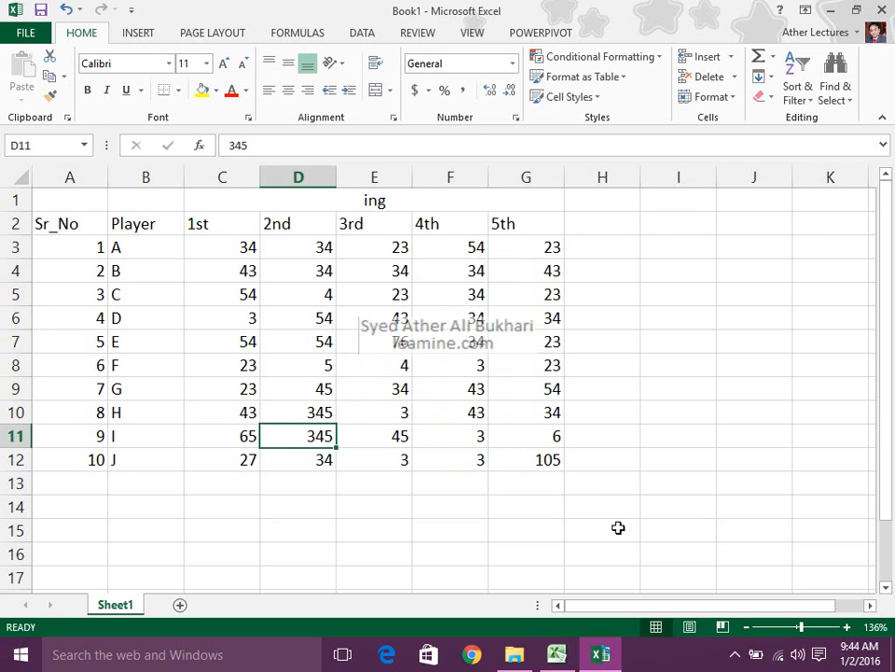
type("87")
key("Up")
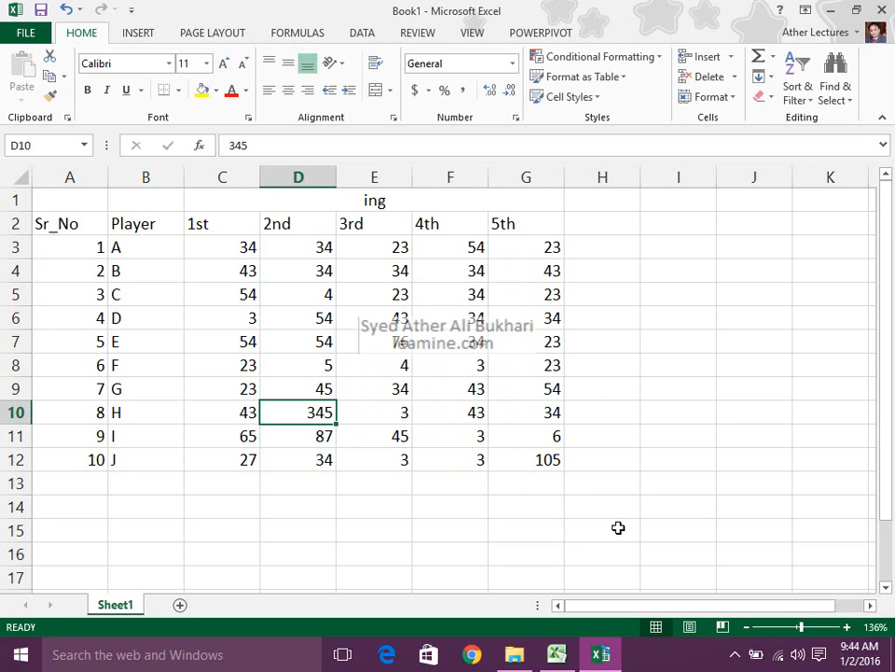
type("97")
key("Up")
Make the two heading rows of the table, cells A1:G2, bold.
key("Left")
key("Right")
key("Up")
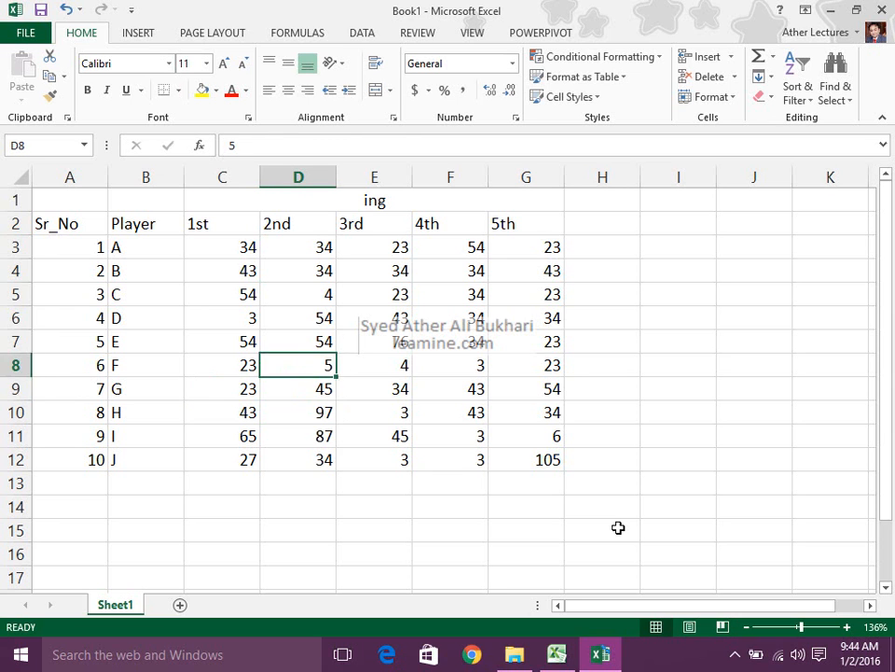
key("Up")
key("Up")
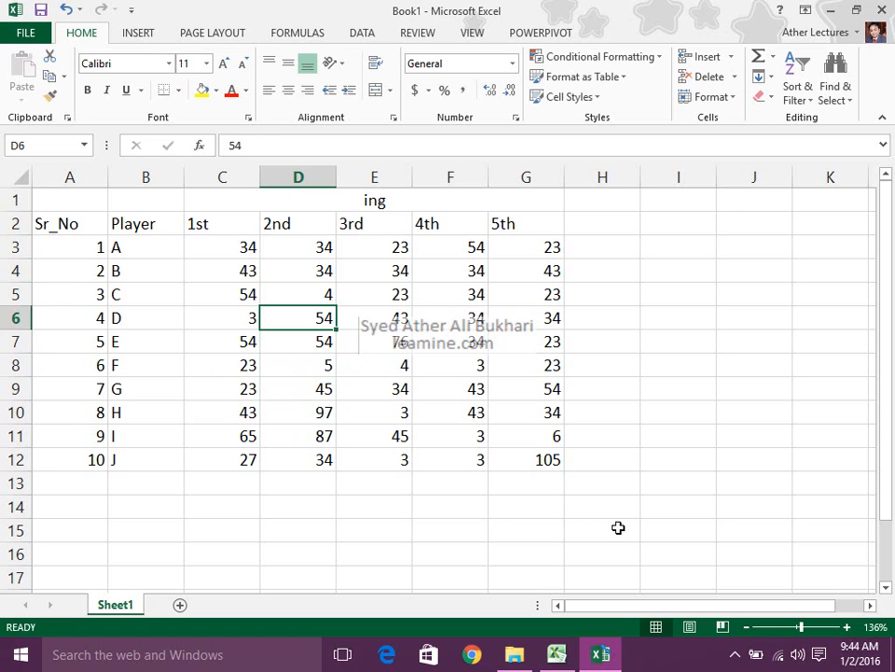
key("Up")
key("Up")
key("Up")
key("Left")
key("Left")
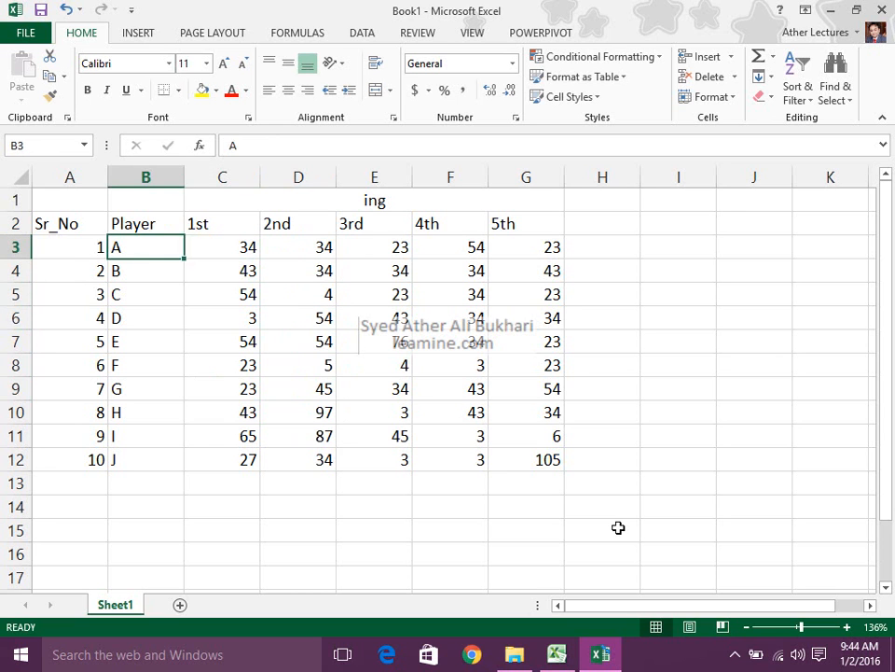
key("Left")
key("Up")
key("Up")
key("Right")
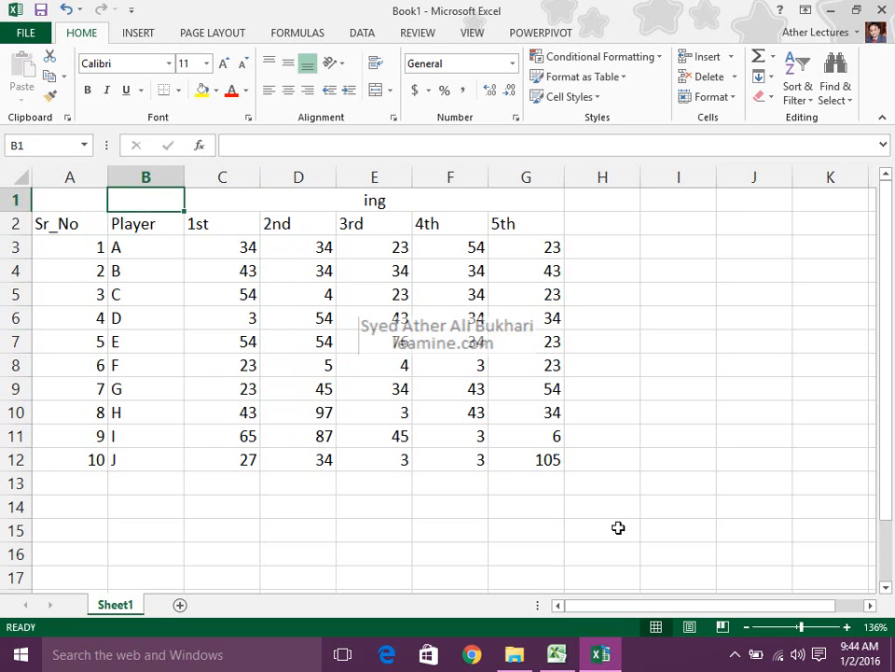
key("Right")
key("shift+Down")
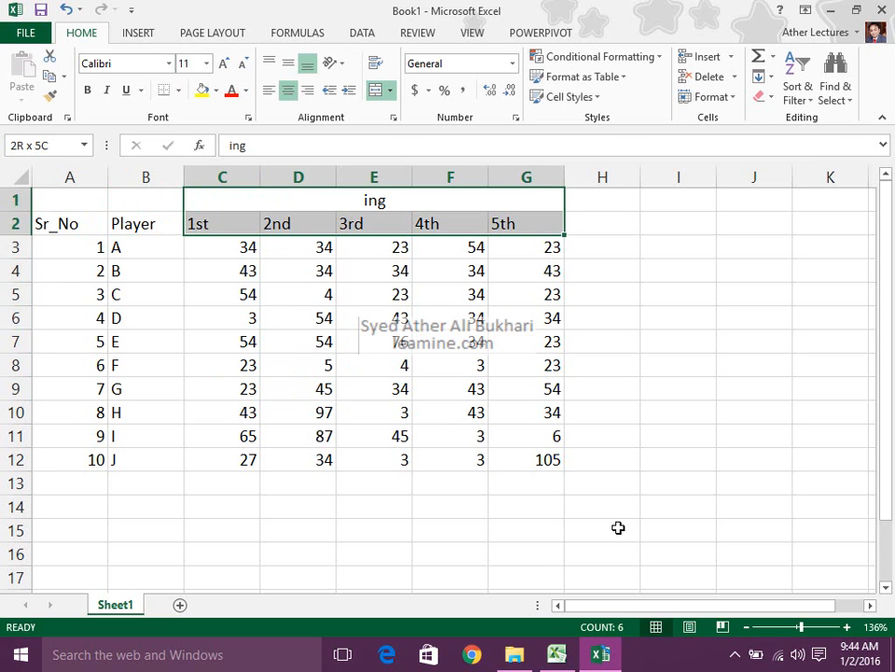
key("shift+Left")
key("shift+Left")
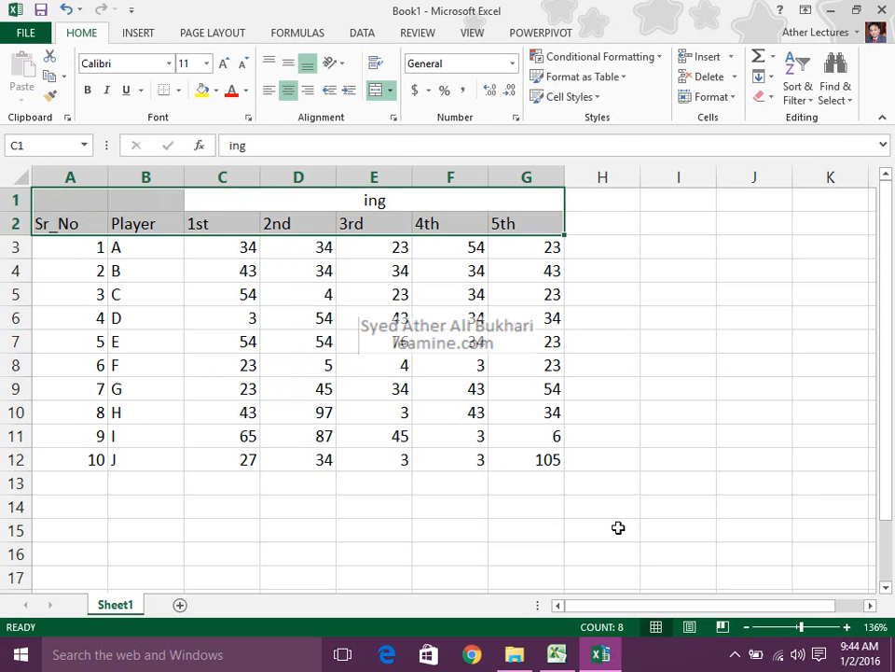
key("ctrl+b")
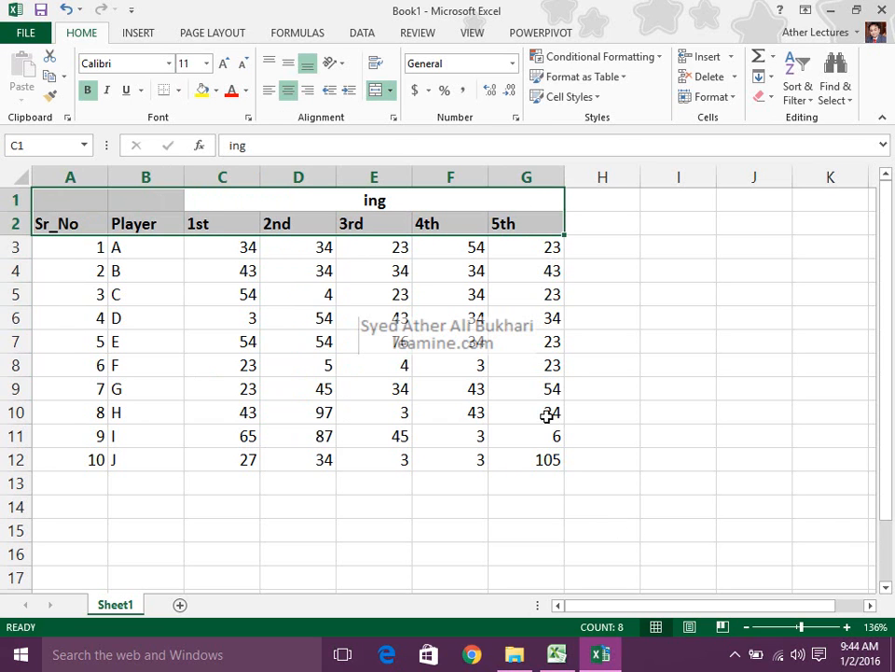
Autofit the width of all worksheet columns to their contents.
left_click(21, 174)
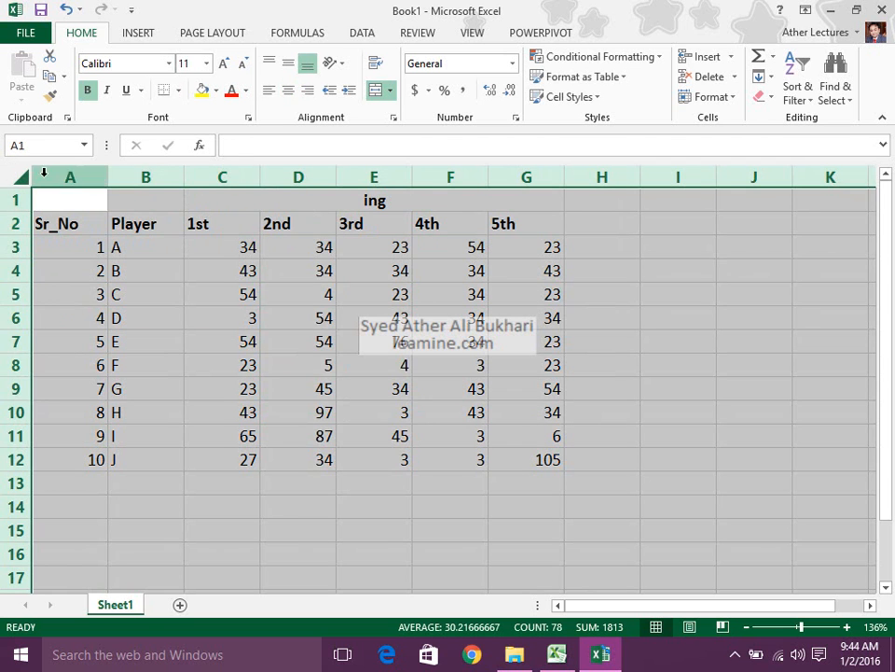
double_click(109, 177)
left_click(313, 320)
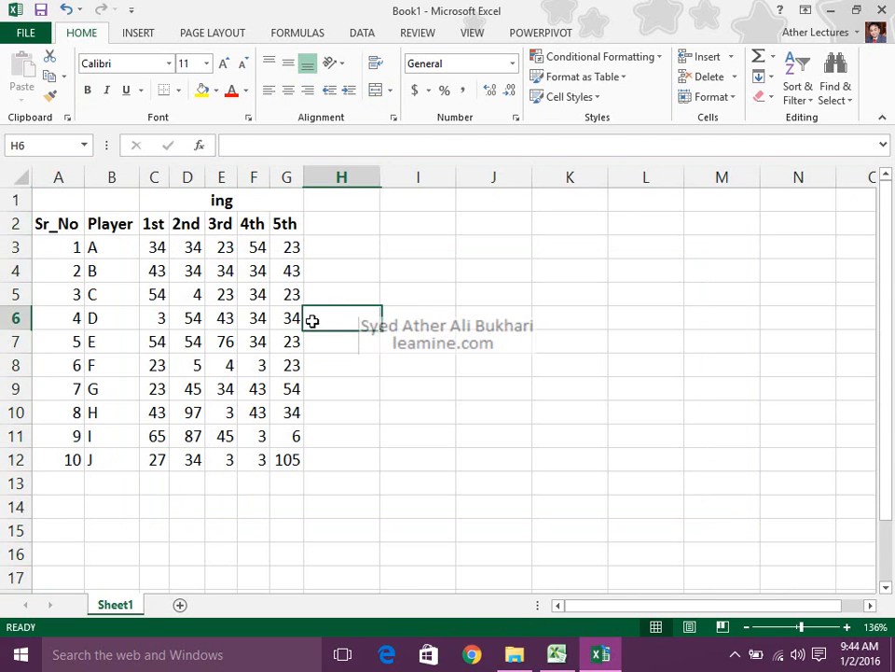
Enter the heading "Spark lines" in cell H2 and autofit column H to it.
left_click(331, 249)
left_click(331, 225)
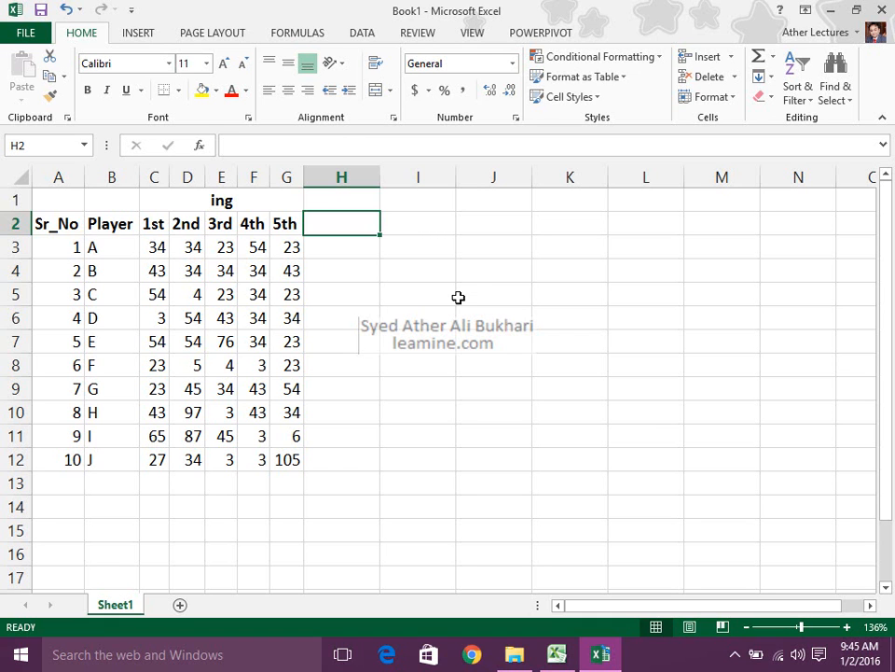
left_click(138, 34)
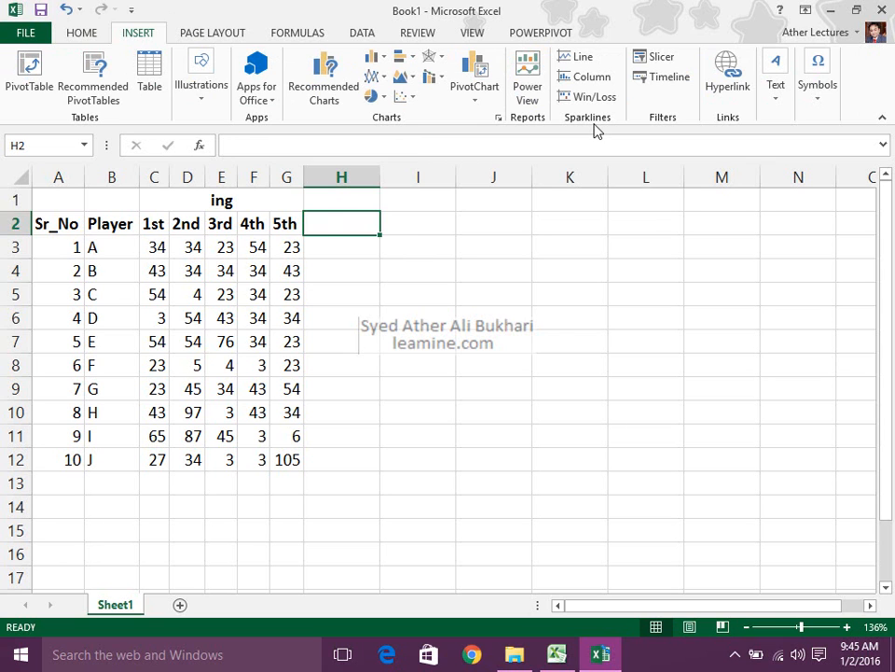
type("partk")
key("BackSpace")
key("BackSpace")
key("BackSpace")
key("BackSpace")
key("BackSpace")
type("Spark line")
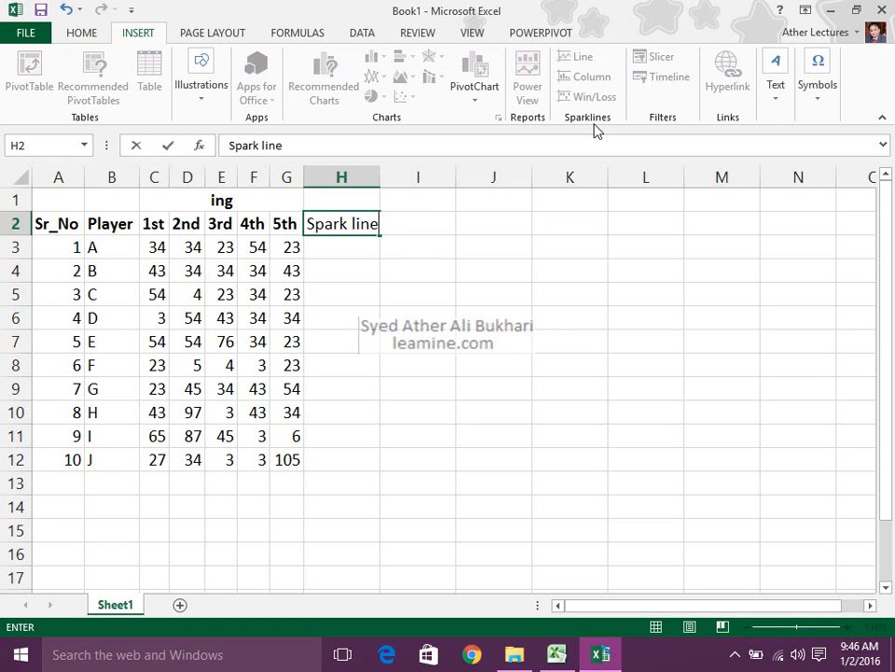
type("s")
key("Return")
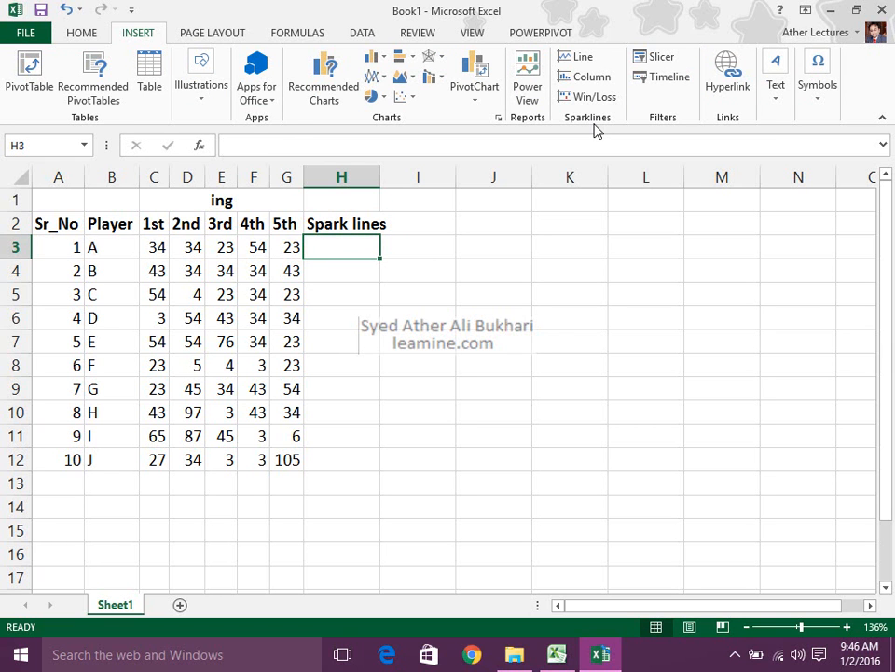
double_click(380, 178)
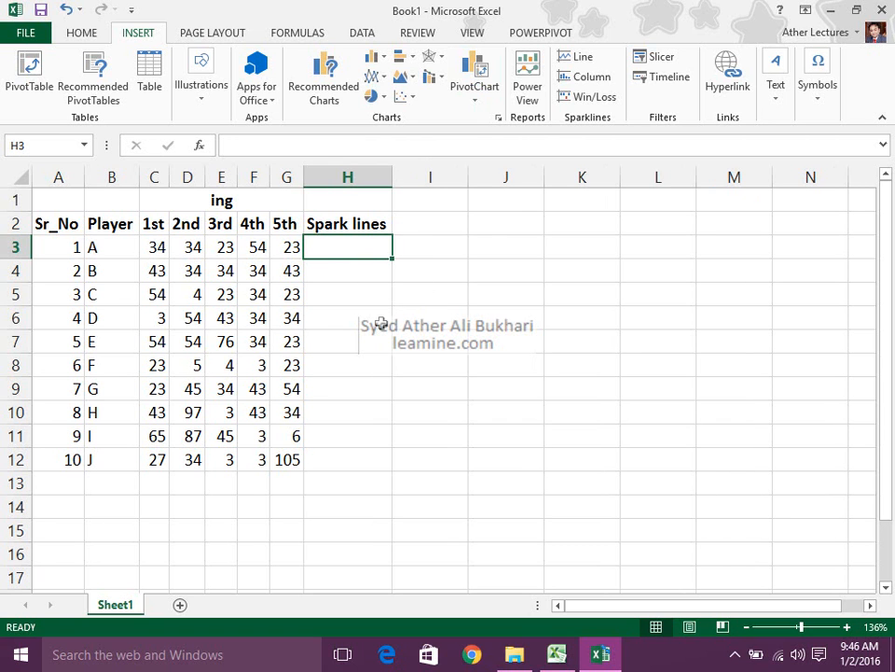
Change the heading in cell H2 to "Spark line".
double_click(370, 225)
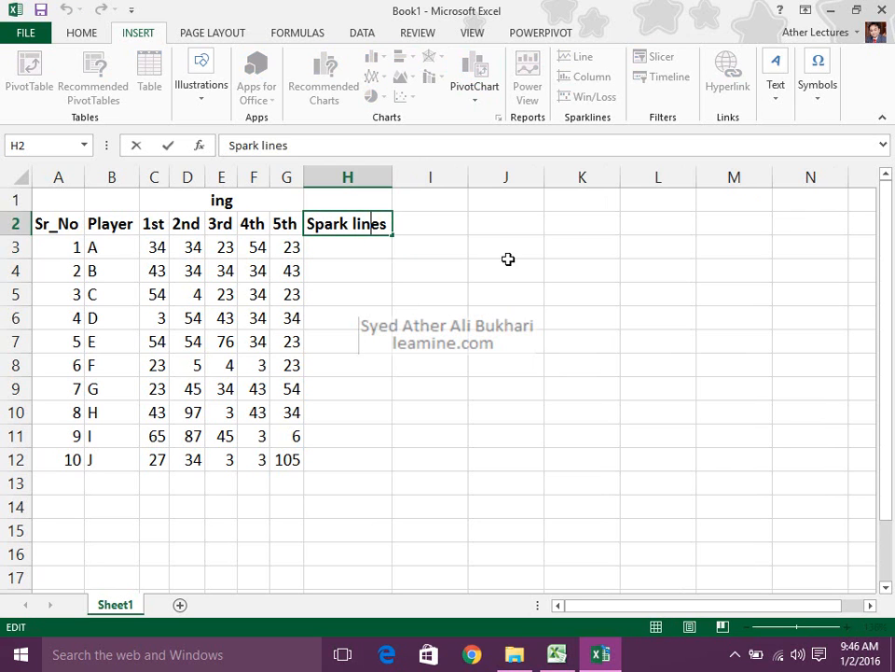
key("Delete")
key("Tab")
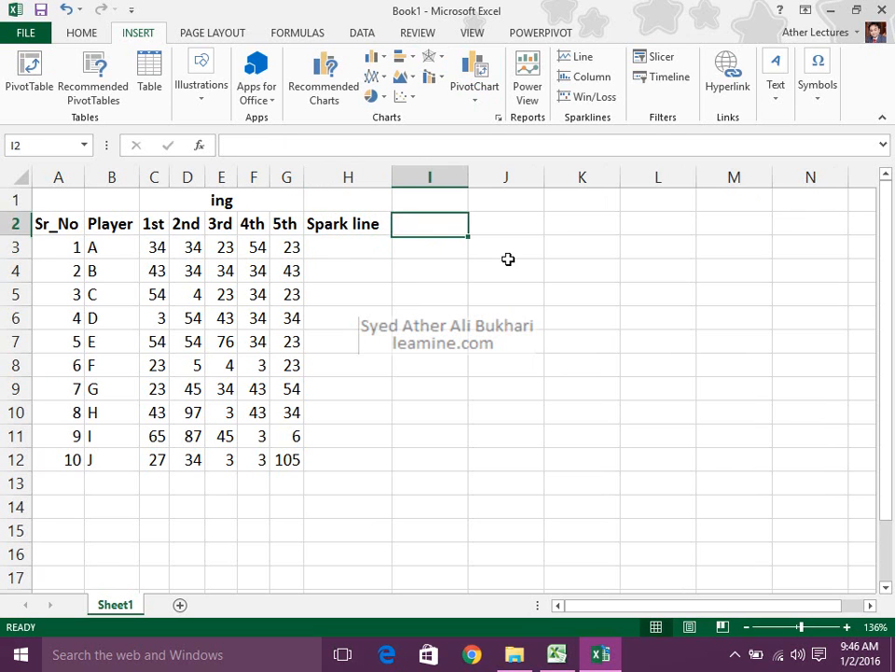
Enter the headings "Spark Col" in cell I2 and "Win / Loss" in cell J2.
type("S")
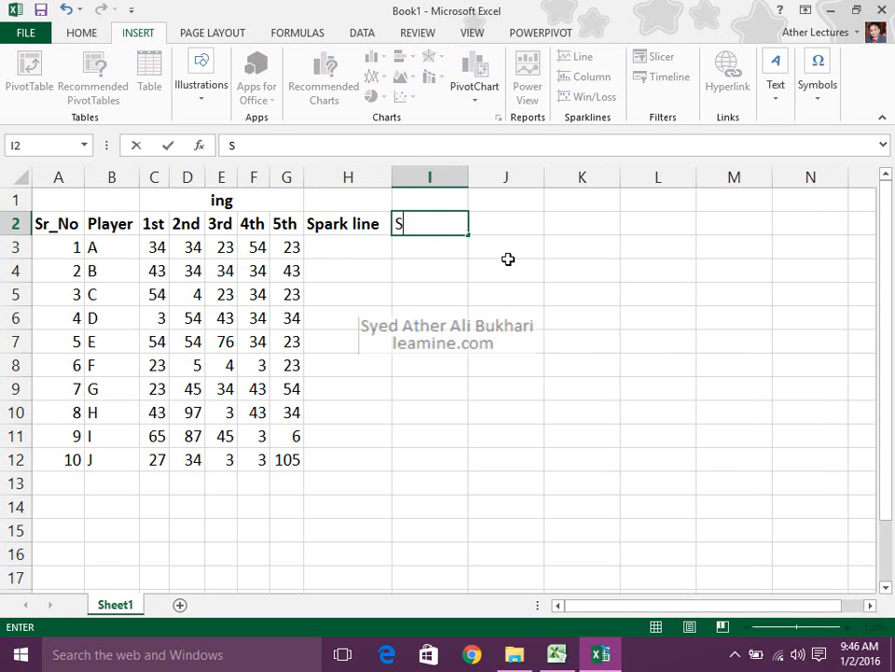
type("park Col")
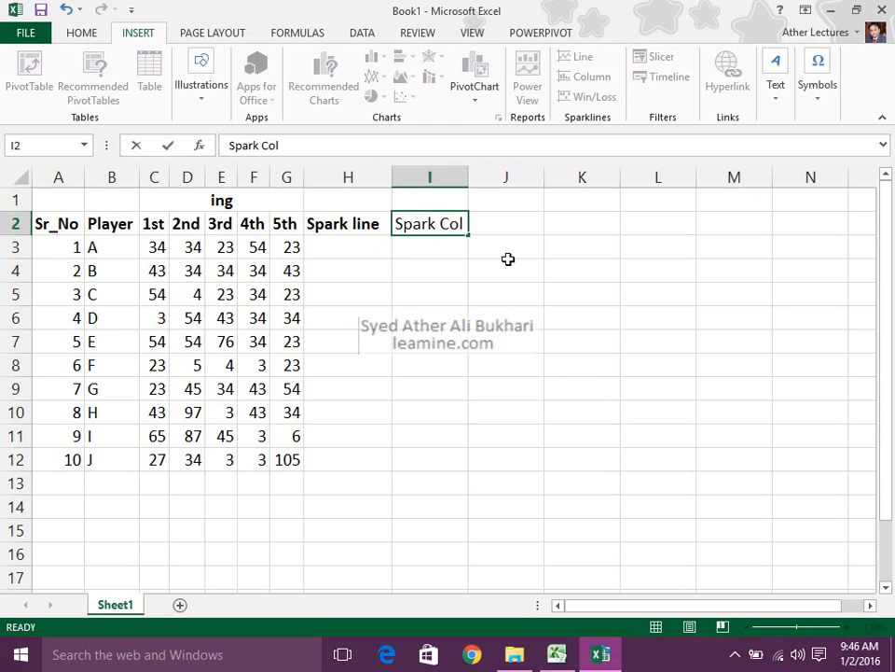
key("Return")
key("Up")
key("Right")
key("Up")
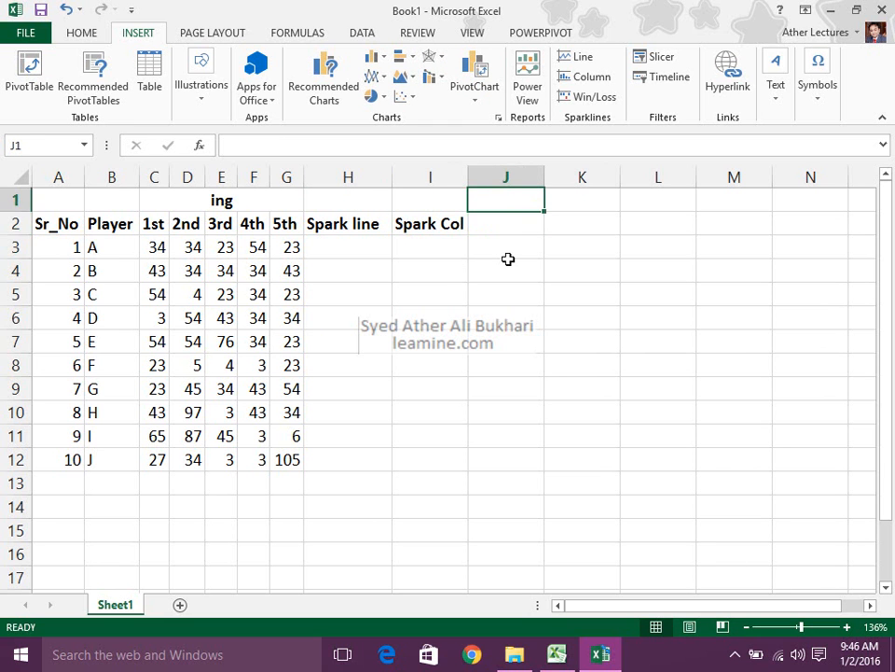
key("Down")
type("Win /")
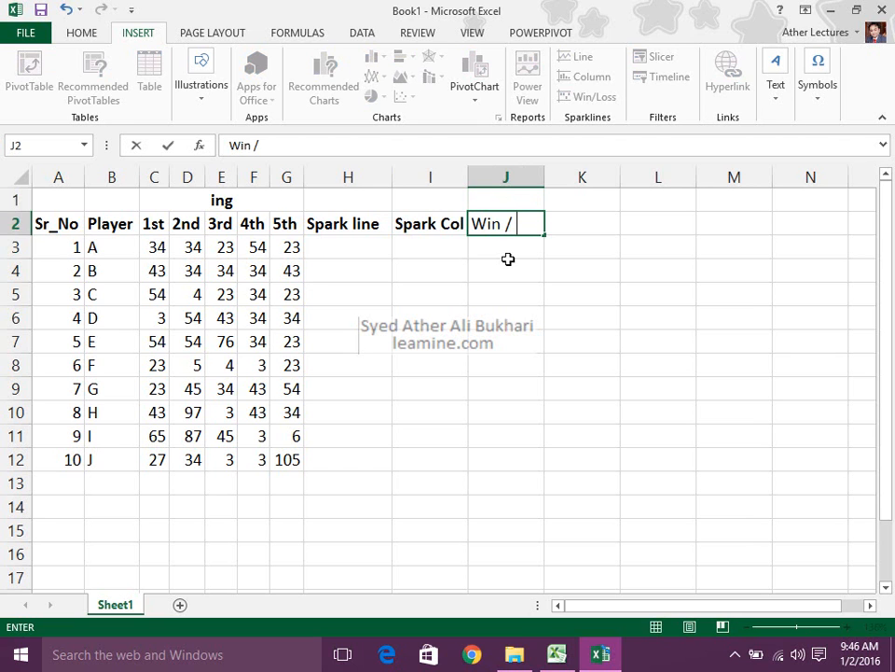
type(" Loss")
key("Return")
key("Left")
key("Left")
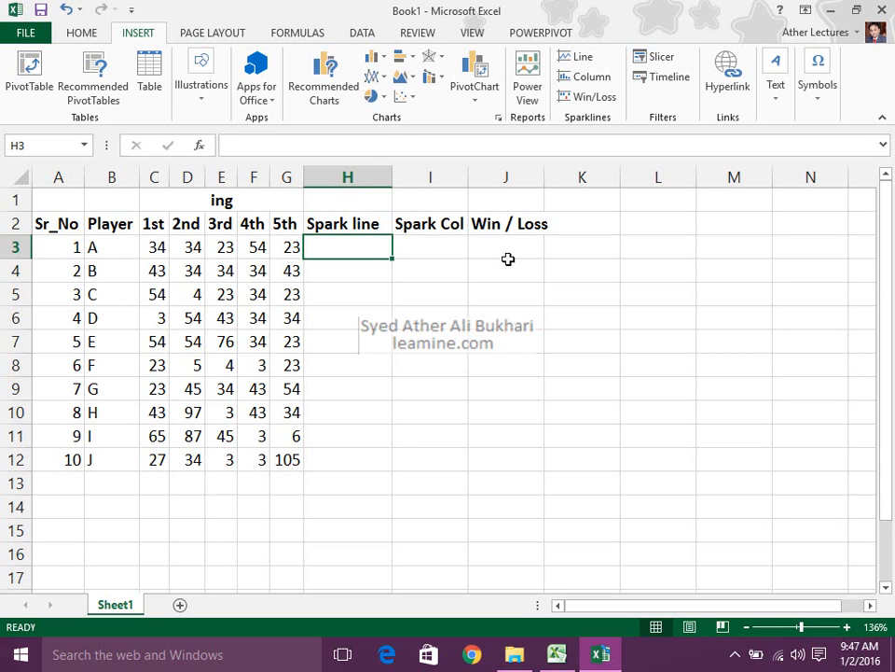
Create a line sparkline in cell H3 from player A's scores in C3:G3.
left_click(159, 247)
left_click_drag(159, 247, 284, 248)
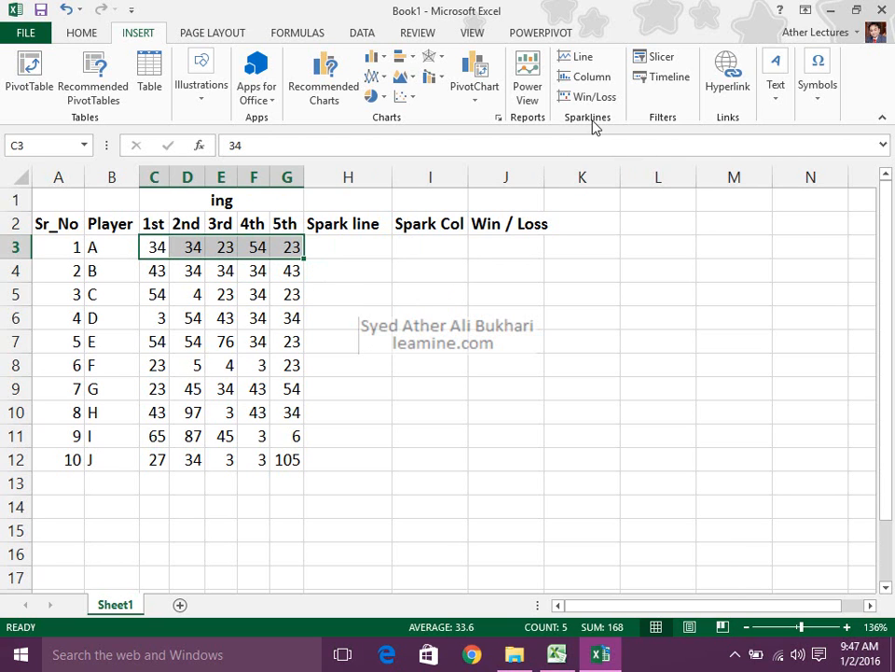
left_click(581, 62)
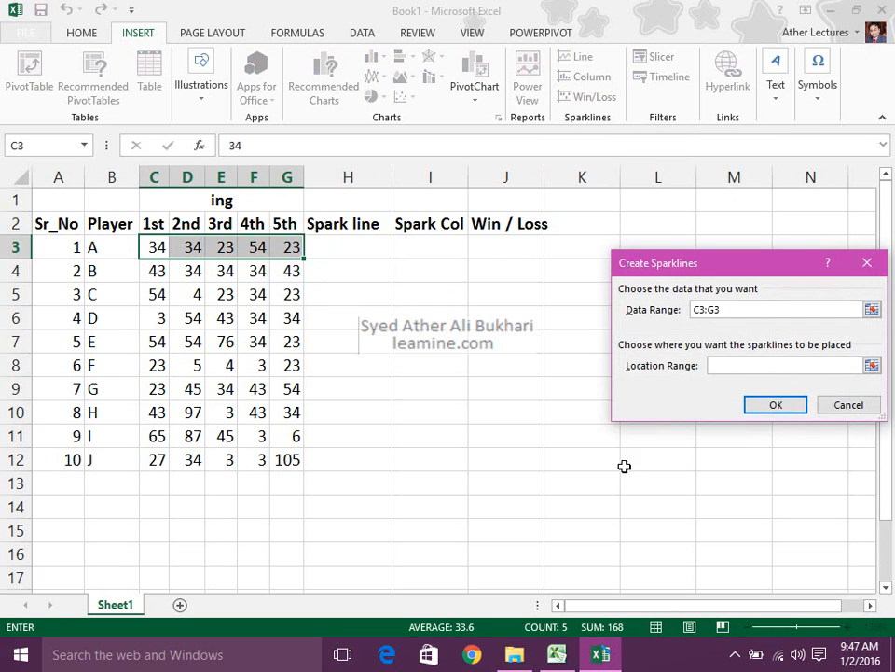
left_click_drag(715, 275, 419, 263)
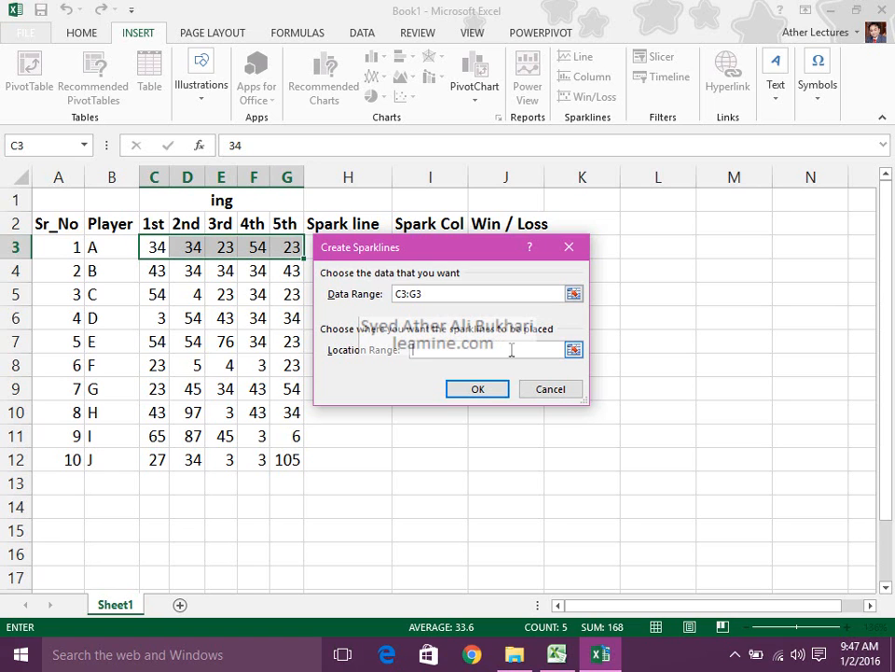
left_click(573, 350)
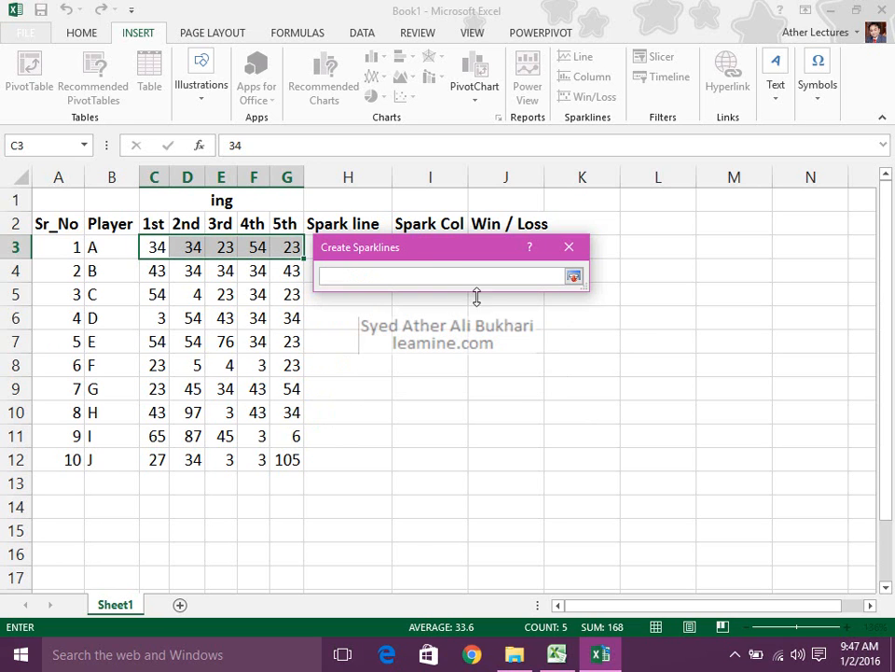
left_click_drag(428, 259, 366, 168)
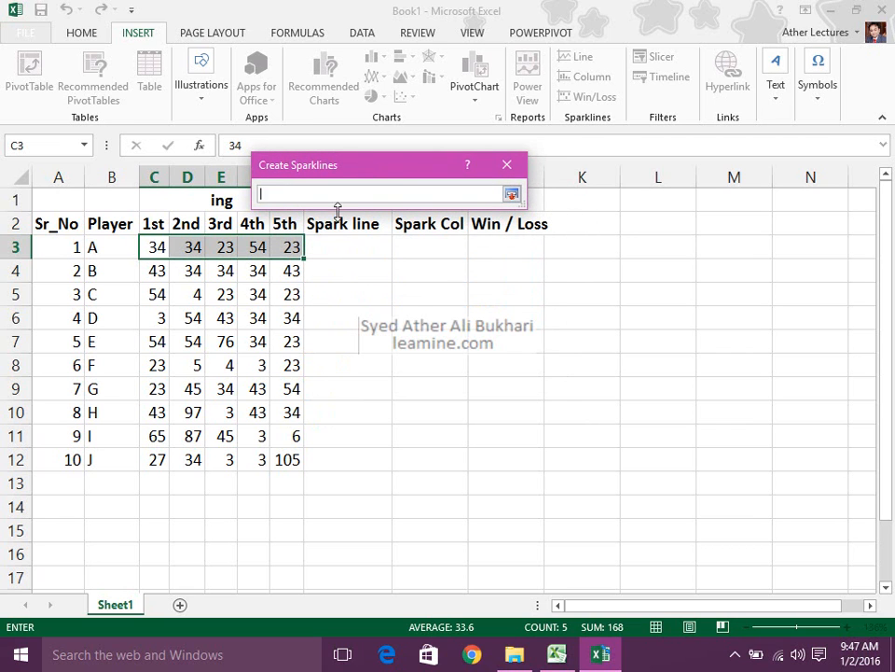
left_click(331, 245)
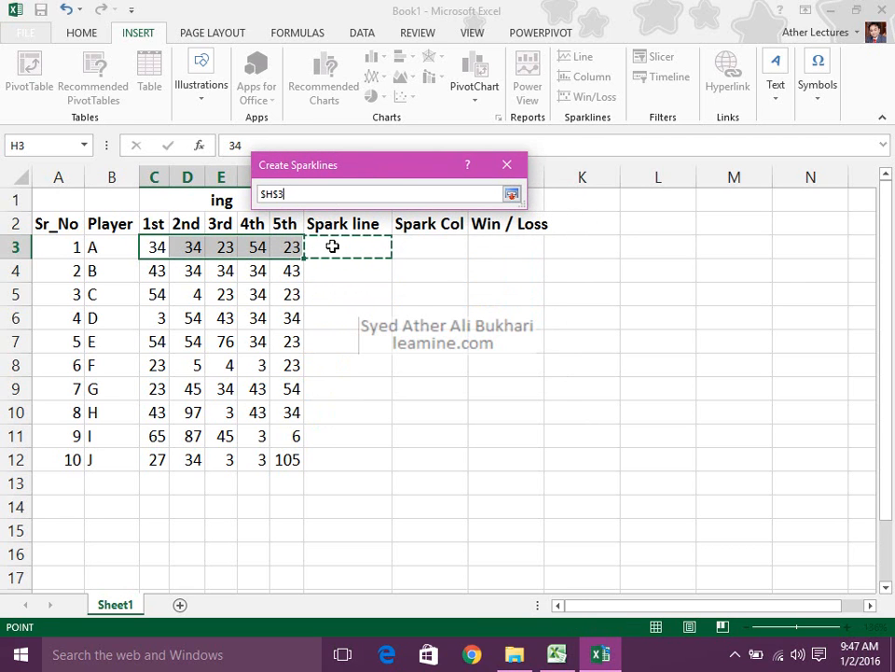
left_click(512, 195)
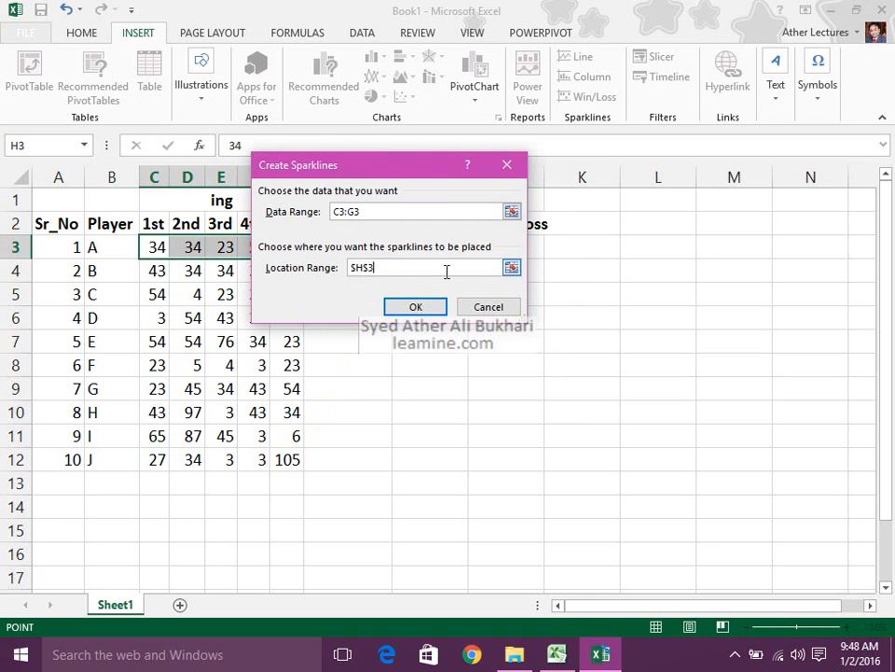
left_click(415, 306)
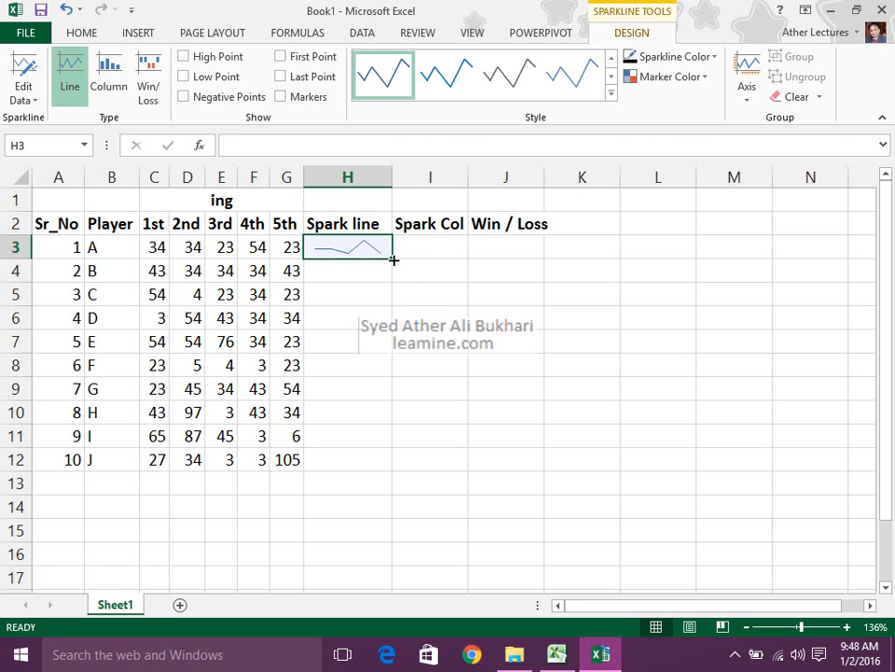
Fill the line sparkline from H3 down to H12 for all the players.
left_click_drag(394, 260, 385, 467)
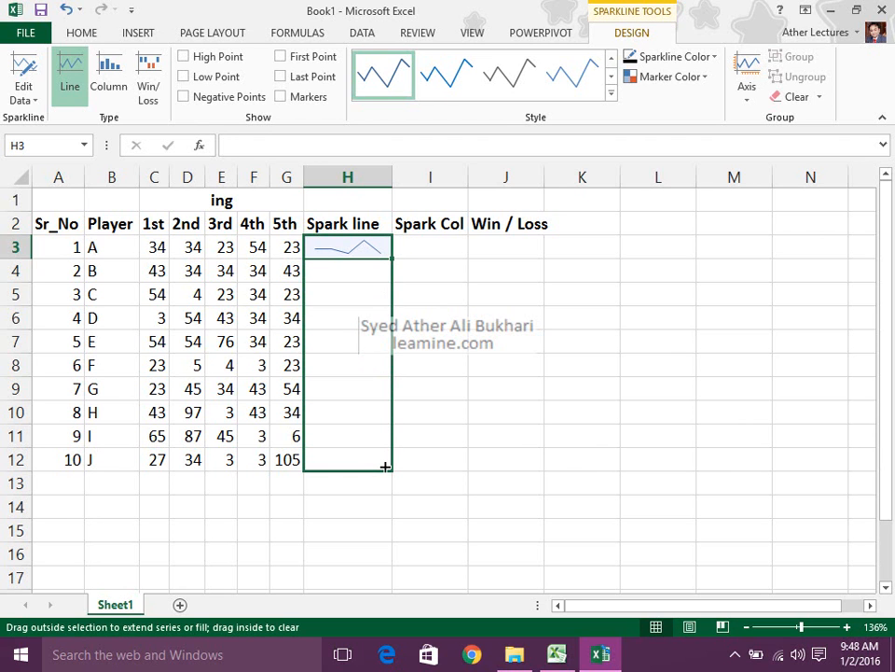
left_click_drag(385, 466, 387, 467)
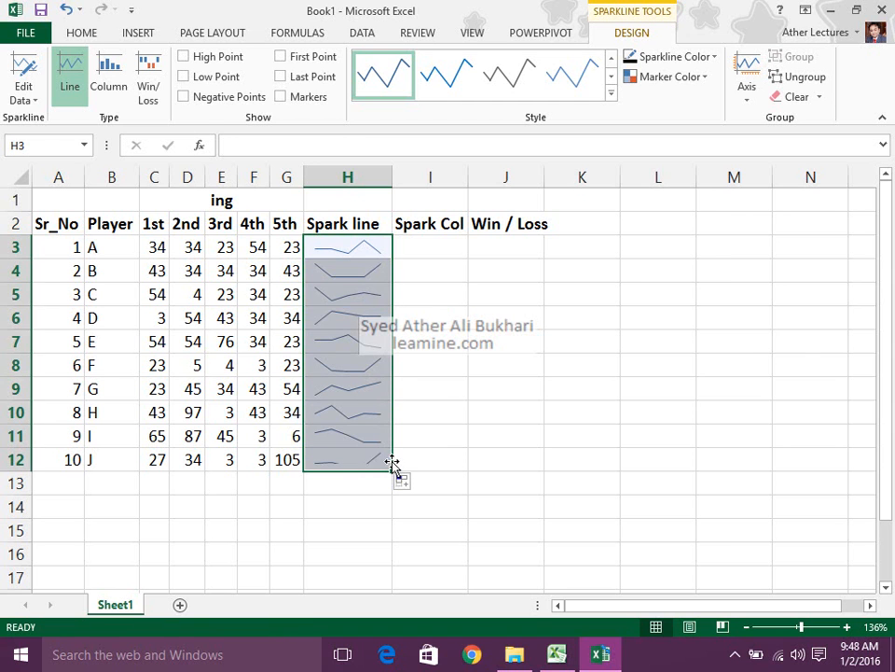
left_click(364, 244)
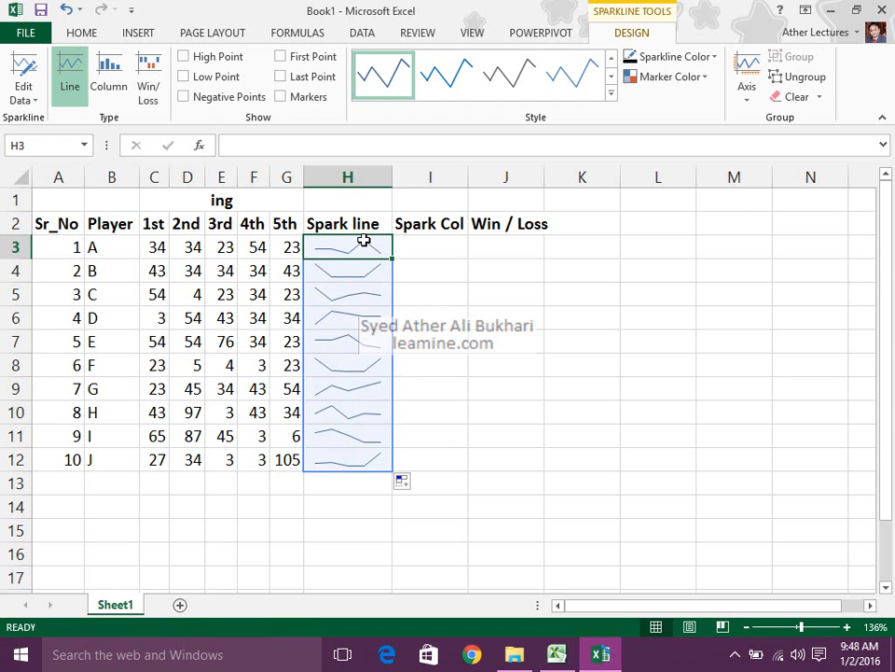
left_click(364, 268)
left_click(368, 294)
left_click(481, 315)
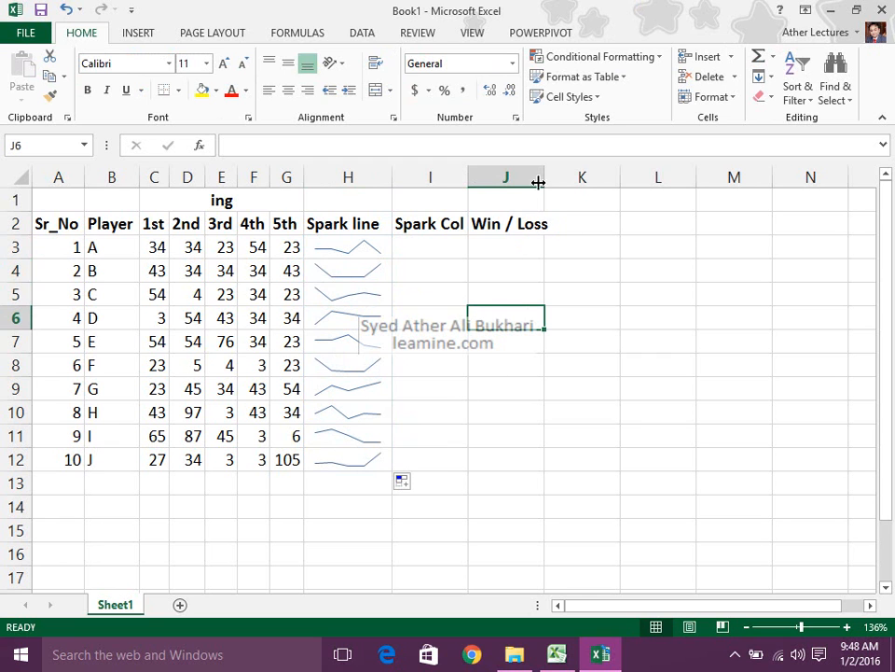
Widen column J to fit its heading and enter the heading "Average" in cell K2.
left_click_drag(546, 177, 552, 186)
left_click(578, 226)
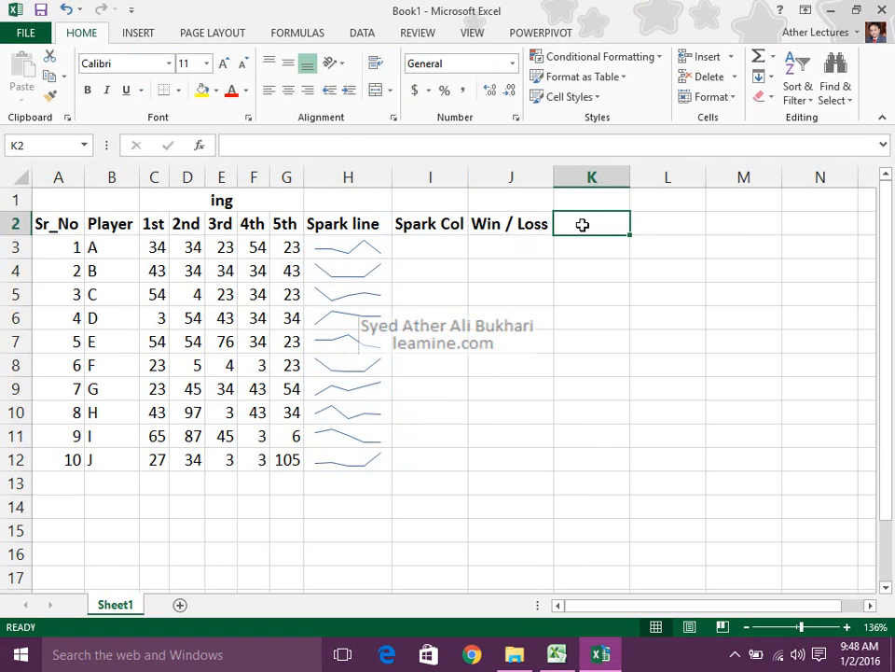
type("Average")
key("Return")
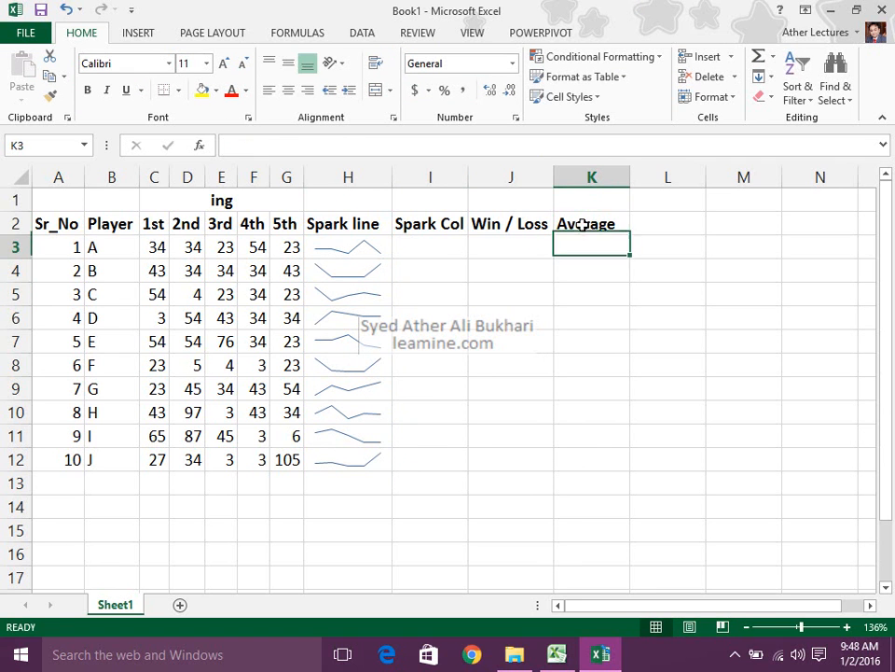
Enter the formula =AVERAGE(C3:G3) in cell K3 for player A.
type("=")
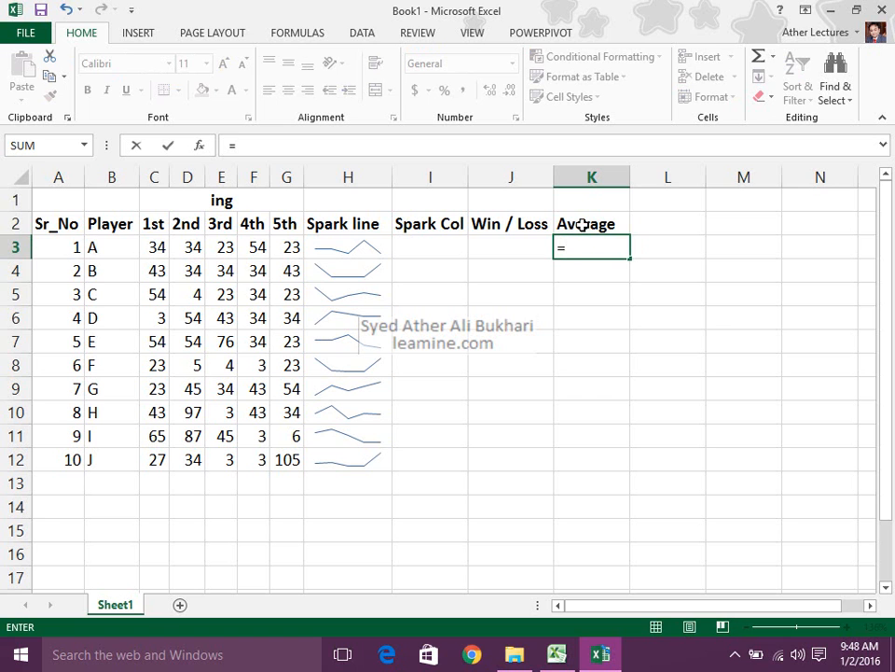
type("averag")
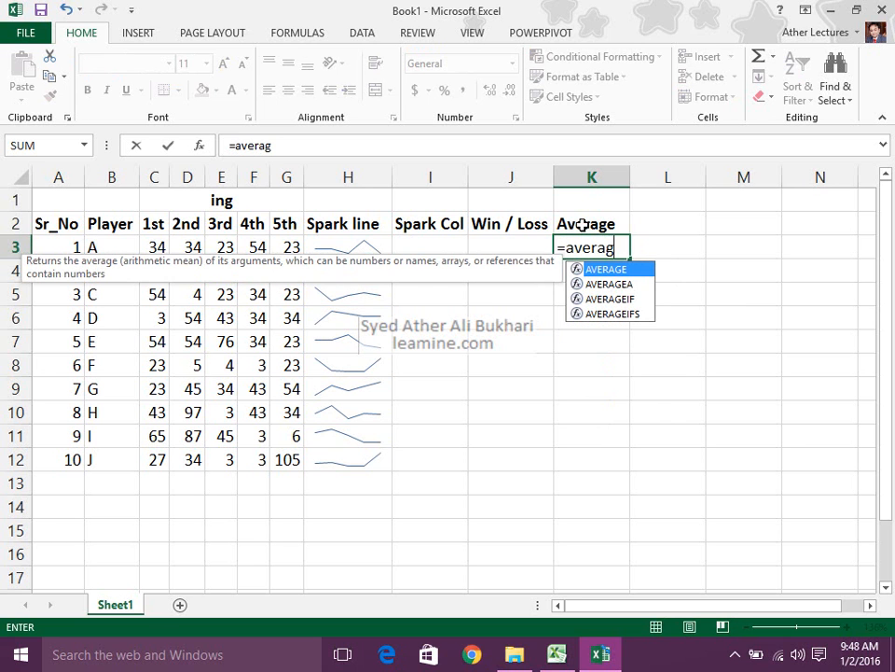
type("e(")
key("Left")
key("Left")
key("Left")
key("Left")
key("shift+Left")
key("shift+Left")
key("shift+Left")
key("shift+Left")
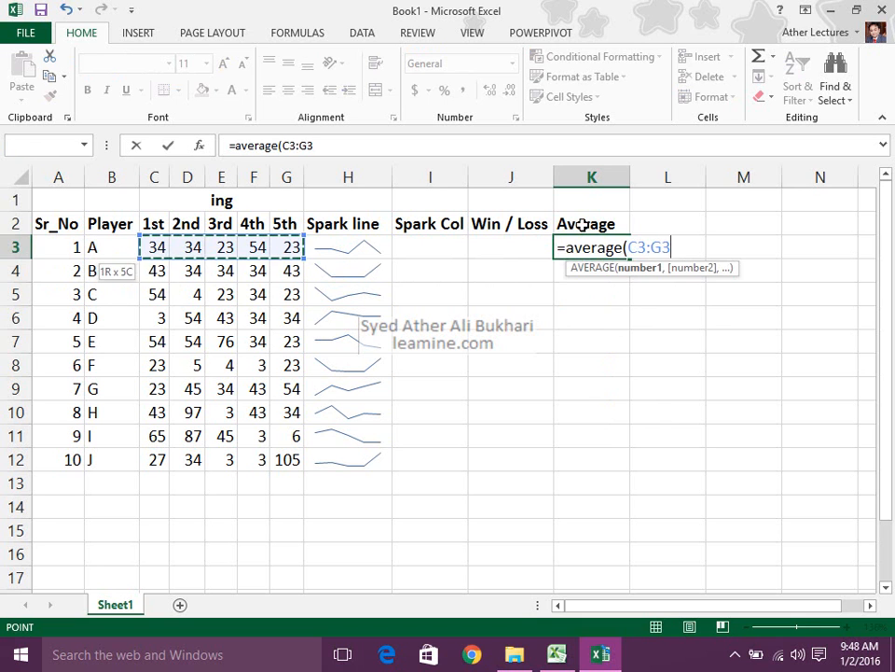
key("Return")
Fill the average formula from K3 down to K12 for the remaining players.
key("Up")
key("shift+Down")
key("shift+Down")
key("shift+Down")
key("shift+Down")
key("shift+Down")
key("shift+Down")
key("shift+Down")
key("shift+Down")
key("shift+Down")
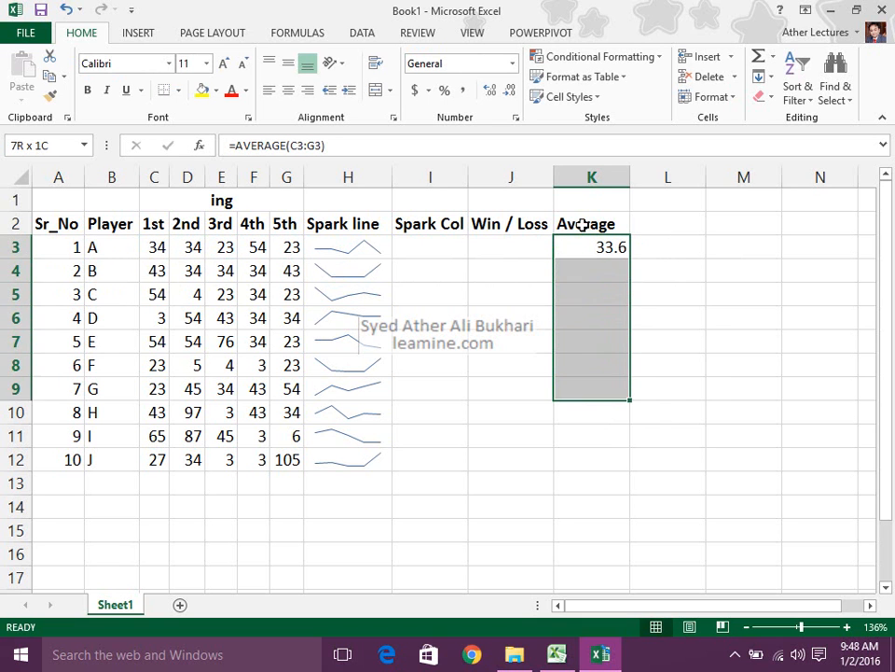
key("ctrl+d")
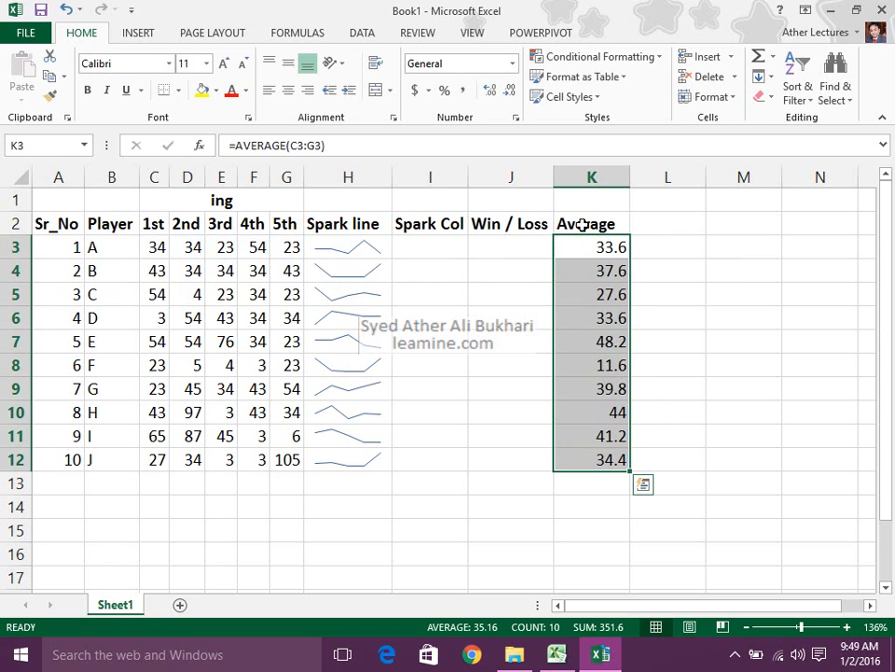
key("Left")
key("Left")
key("Left")
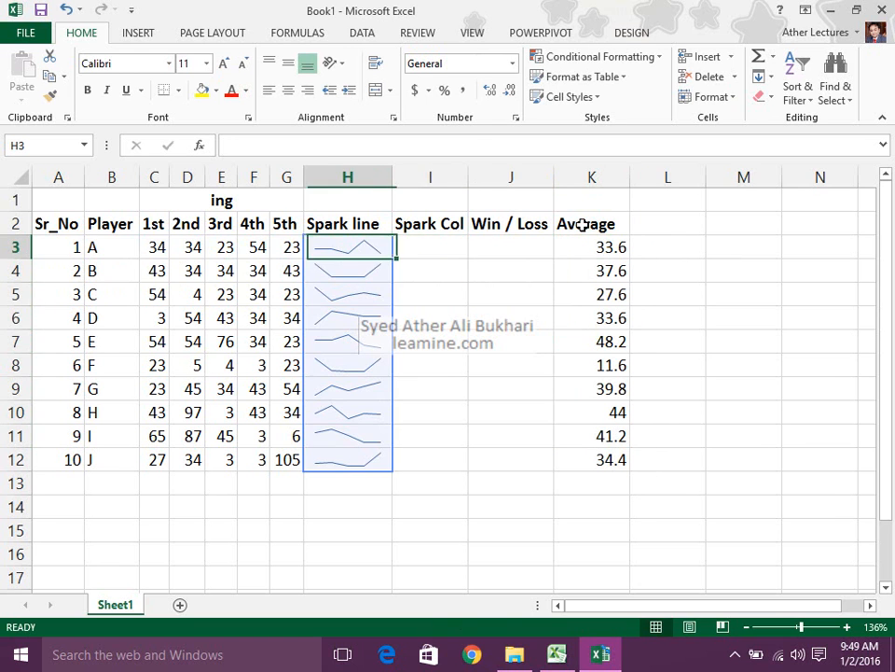
key("Right")
key("Right")
key("Right")
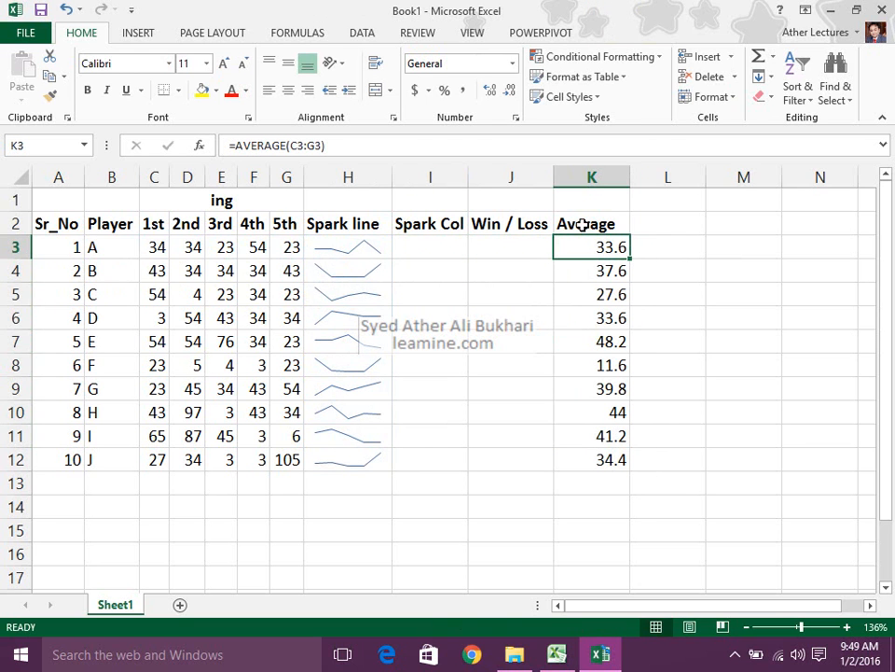
key("Down")
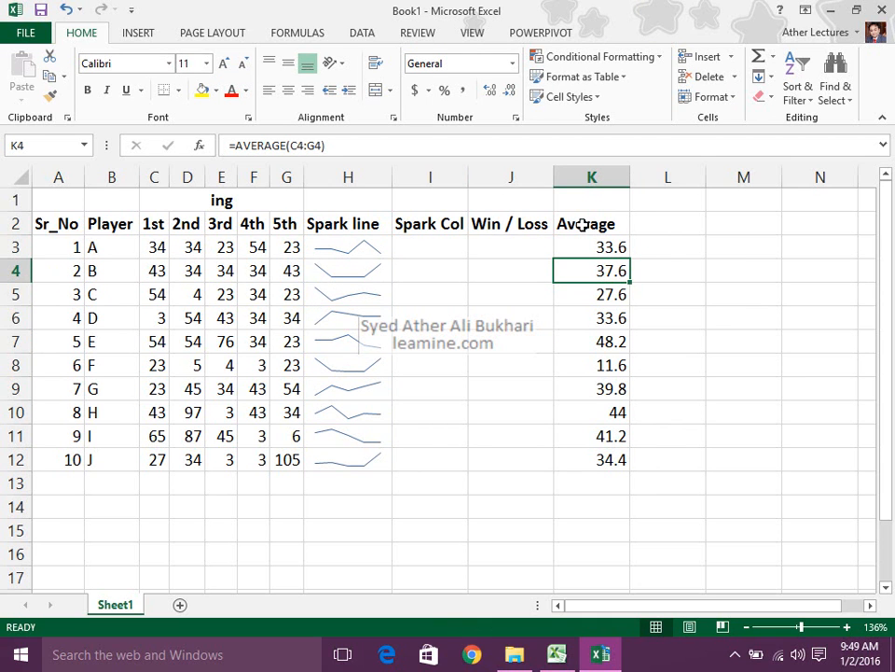
key("Down")
key("Left")
key("Left")
key("Left")
key("Up")
key("Up")
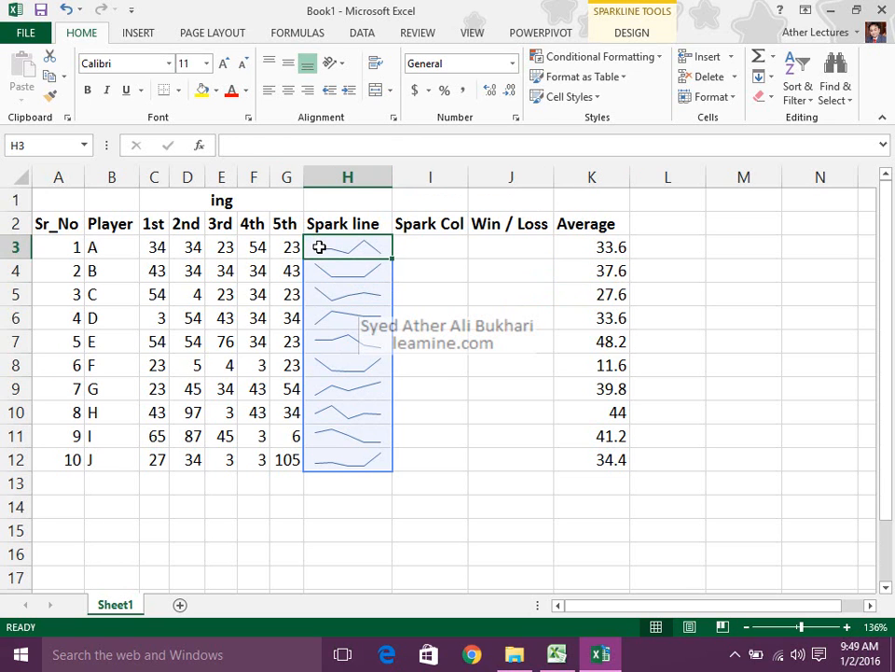
Fill player A's five innings scores in C3:G3 with 34.
left_click(155, 248)
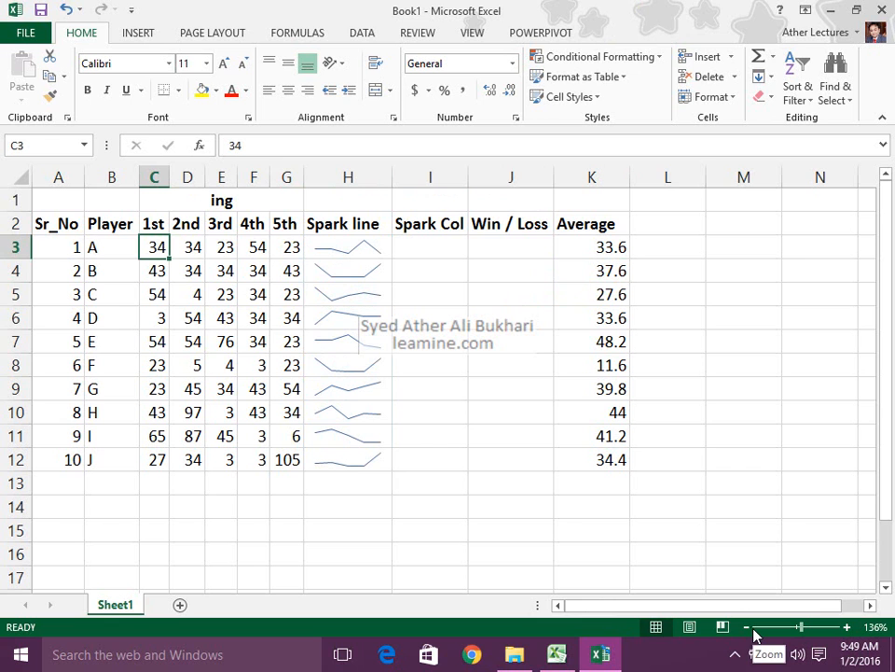
key("shift+Right")
key("shift+Right")
key("shift+Right")
key("shift+Right")
key("F2")
key("ctrl+Return")
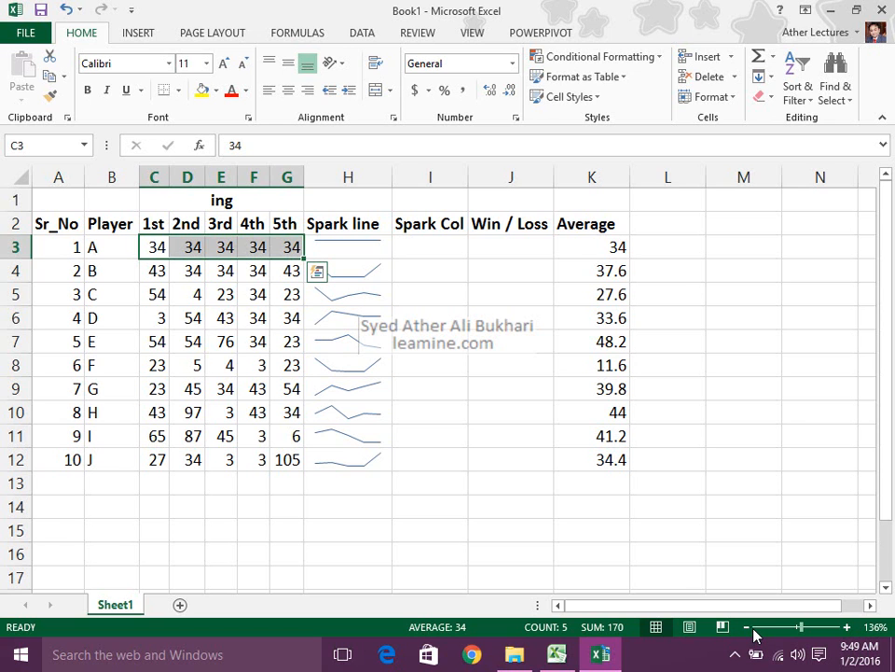
Set player A's 2nd innings score in cell D3 to 101.
key("Left")
key("Right")
key("Right")
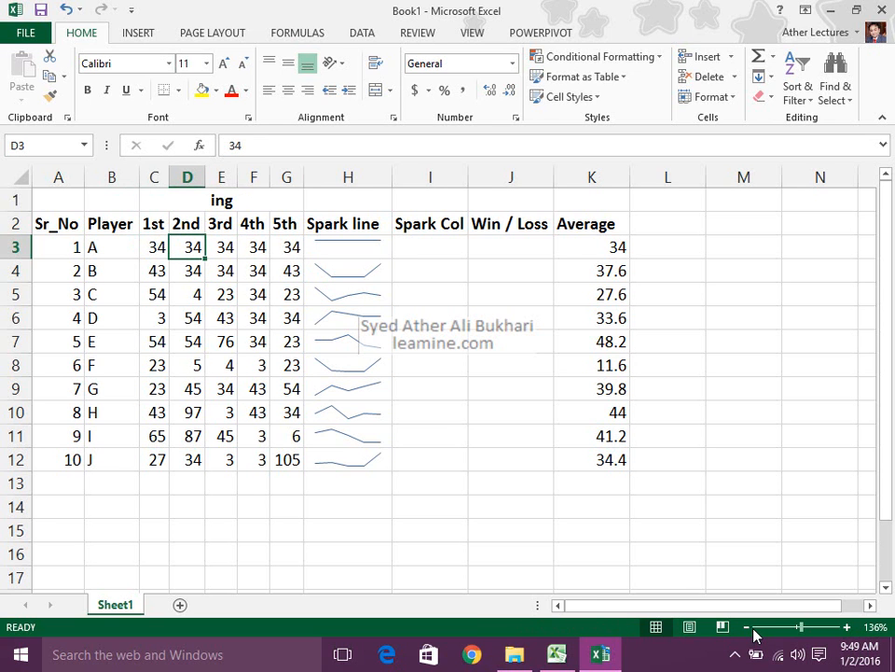
type("101")
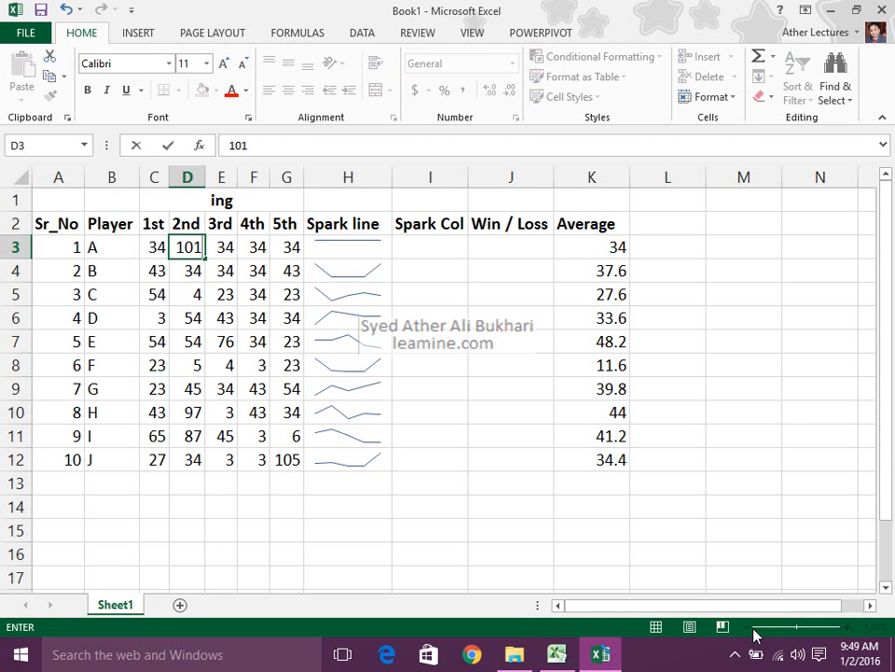
key("Return")
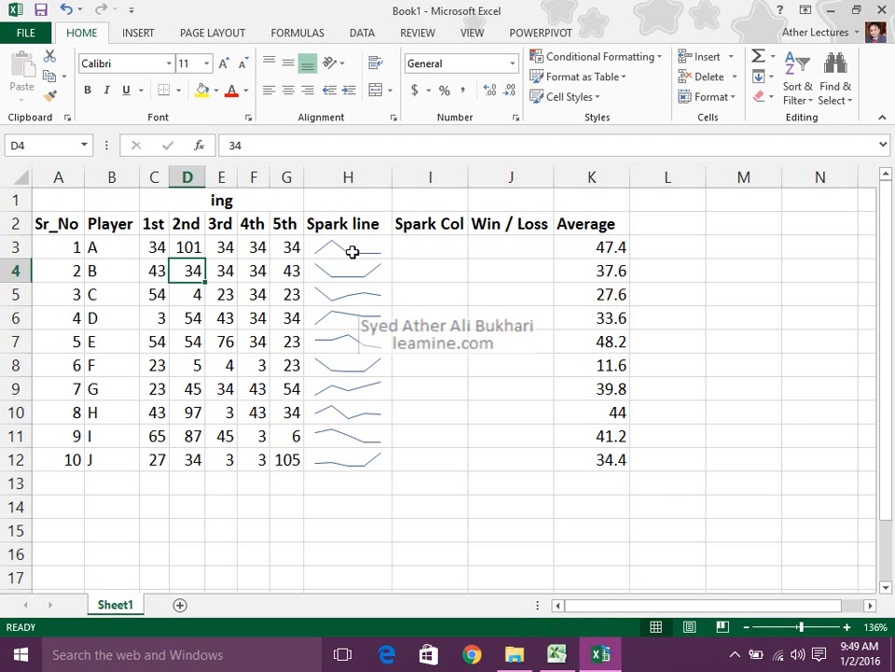
Set player A's 4th innings score in cell F3 to 0 and compare the row's scores with its line sparkline.
left_click_drag(166, 246, 317, 270)
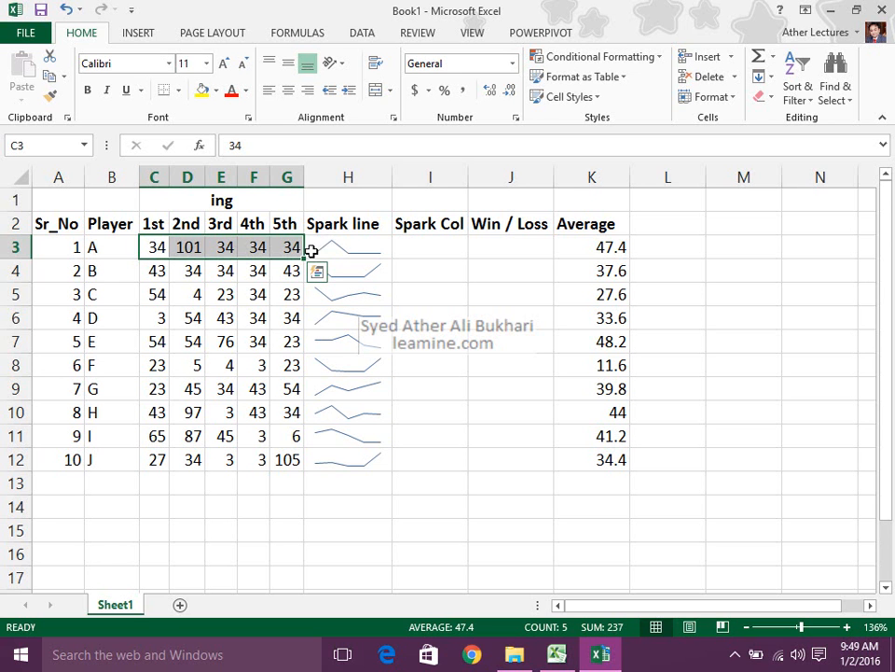
scroll(416, 309, "up", 2, "ctrl")
scroll(420, 309, "up", 1)
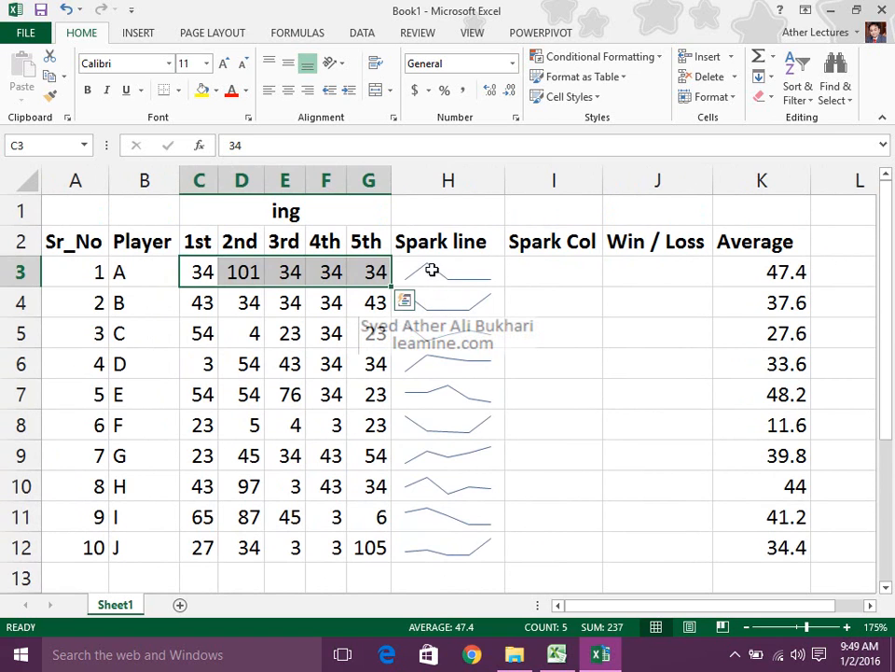
left_click(430, 275)
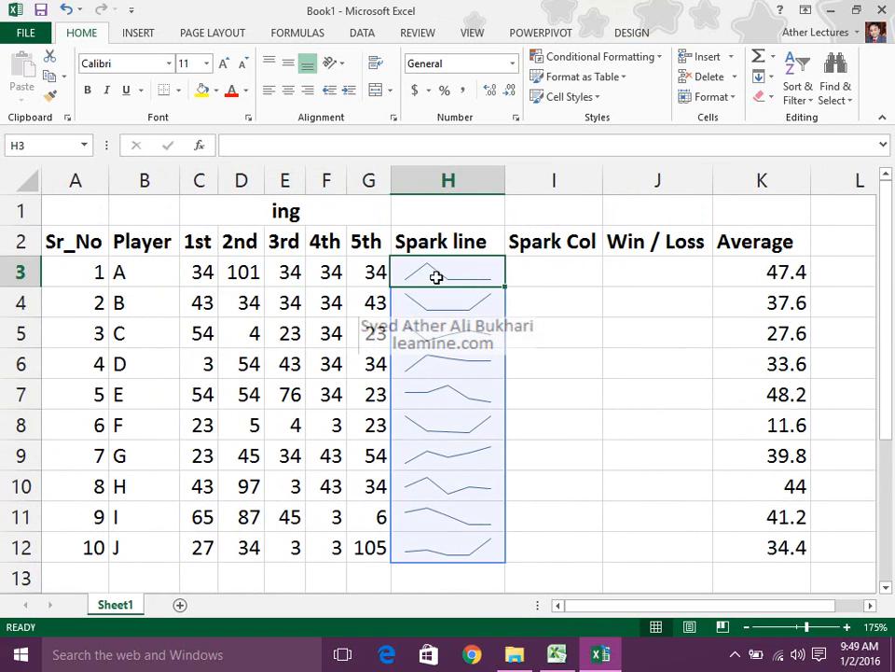
left_click(243, 271)
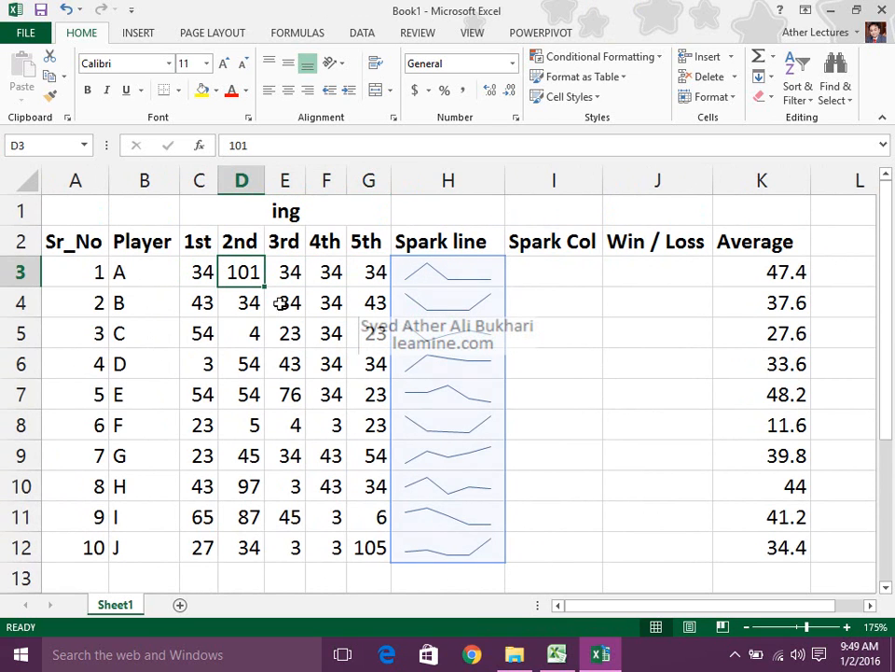
left_click(325, 277)
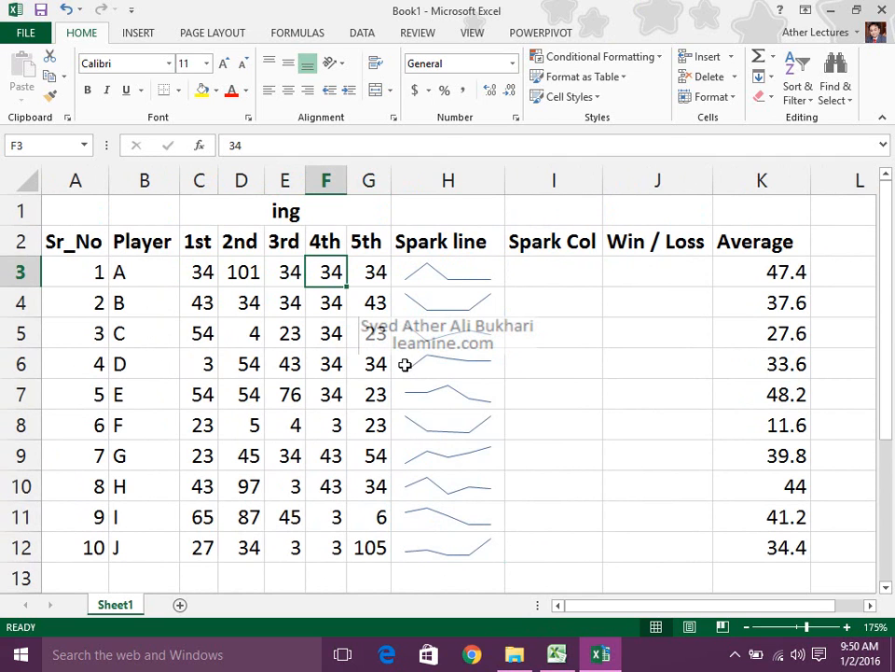
type("0")
key("Return")
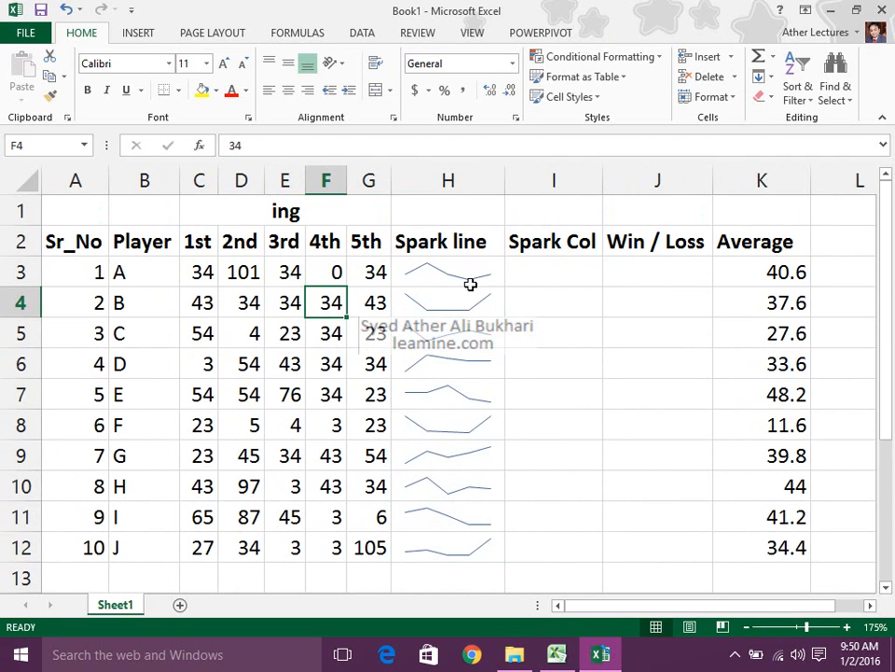
left_click(328, 265)
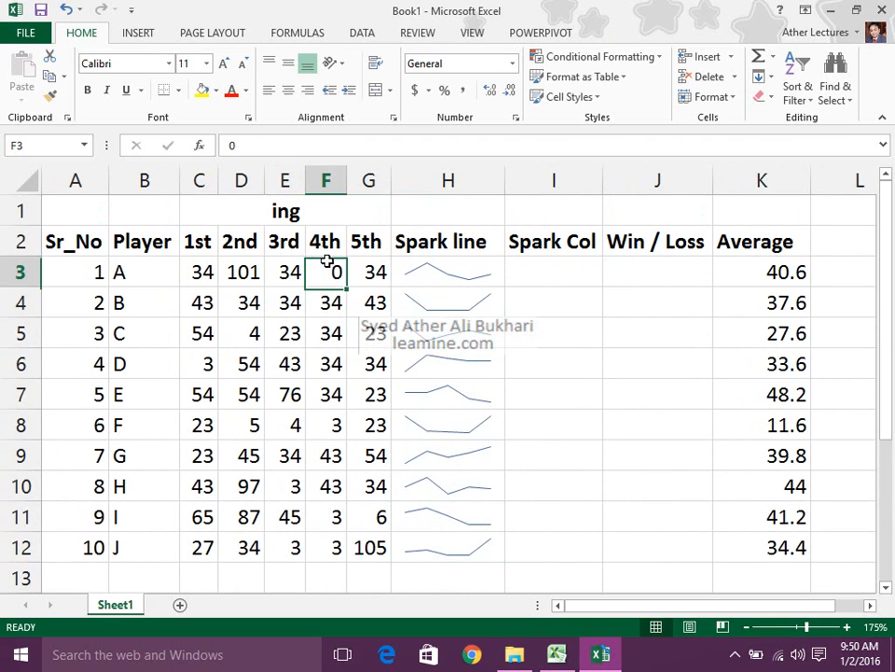
left_click(444, 270)
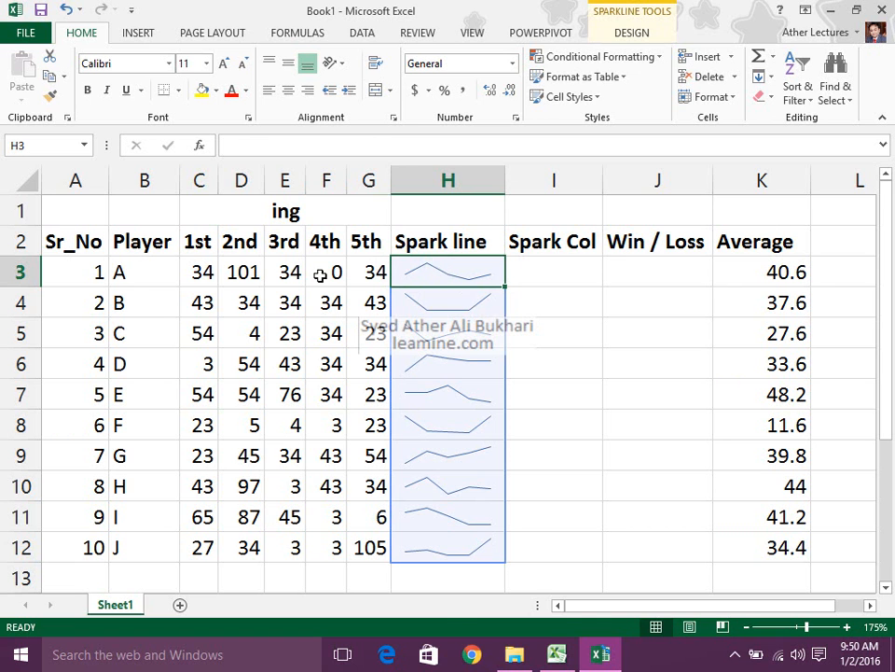
left_click_drag(207, 270, 378, 272)
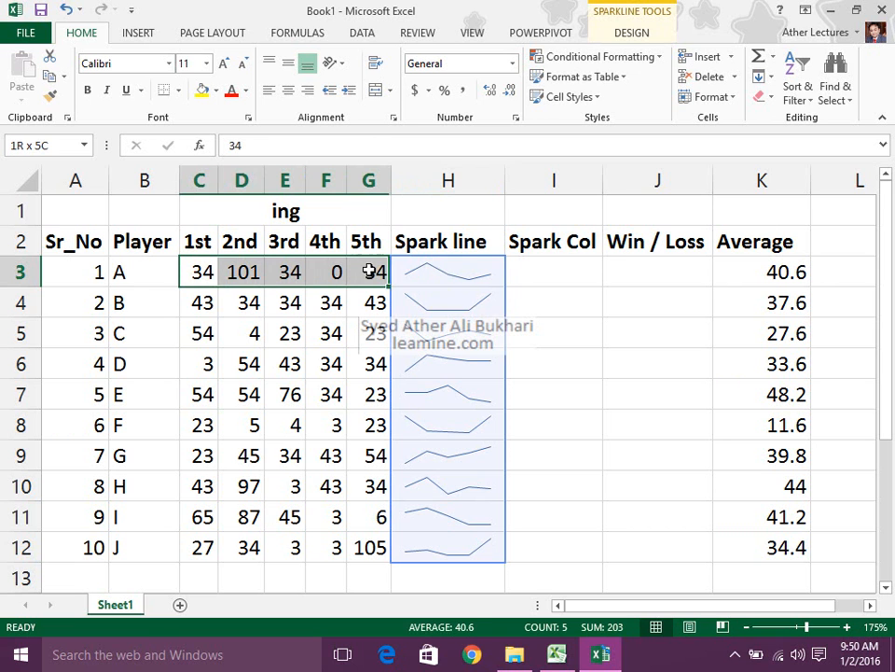
left_click(431, 274)
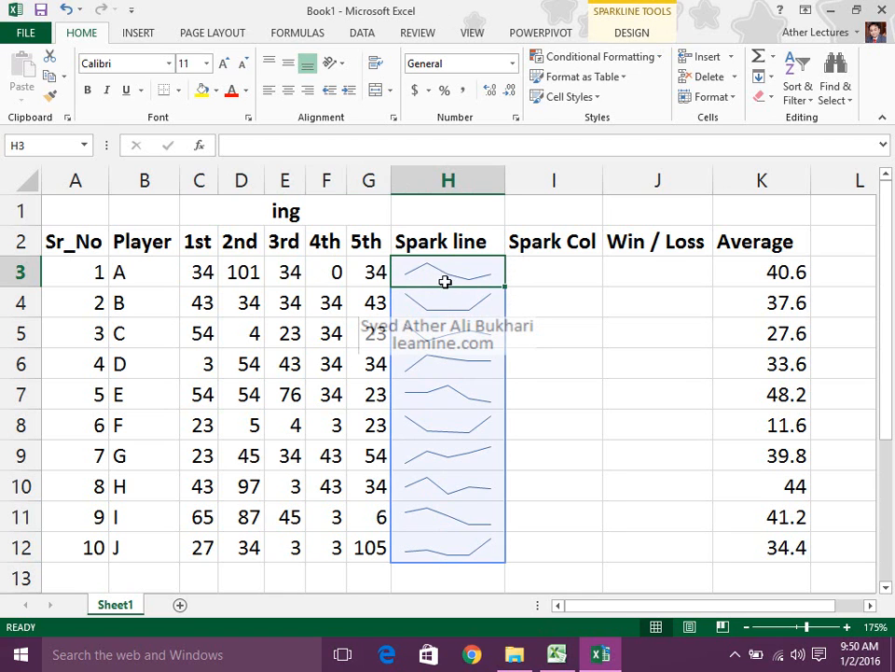
Replace all five of player F's scores in C8:G8 with 0.
left_click(449, 424)
left_click_drag(201, 424, 362, 428)
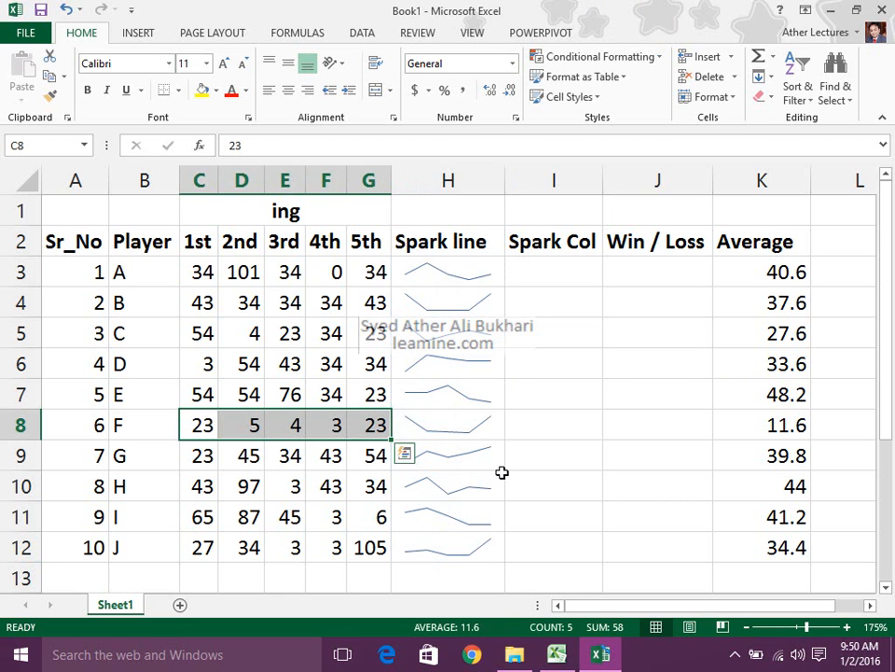
type("0")
key("ctrl+Return")
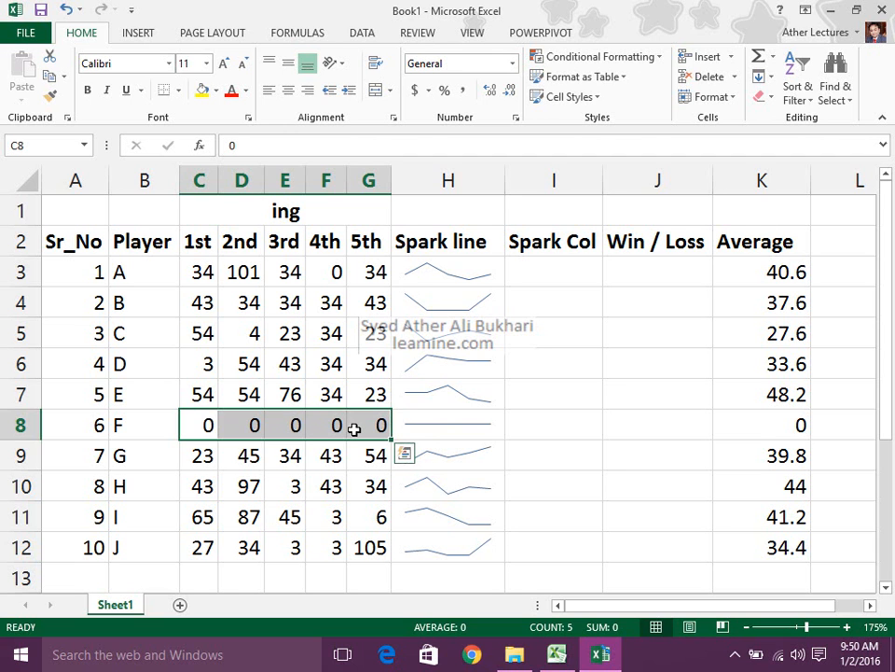
Replace all five of player C's scores in C5:G5 with 100 and check the averages of players C and F.
left_click_drag(365, 332, 187, 333)
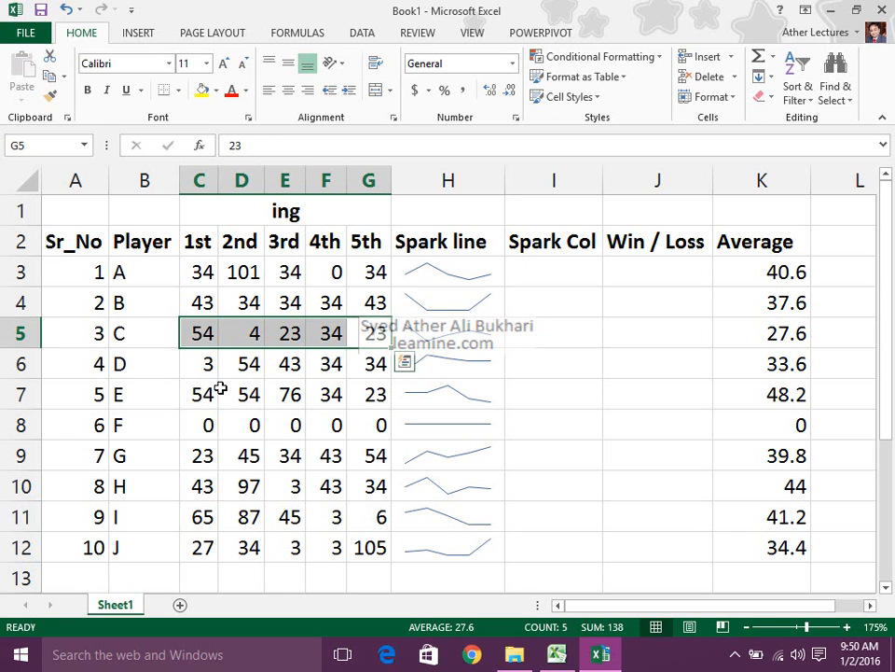
type("100")
key("ctrl+Return")
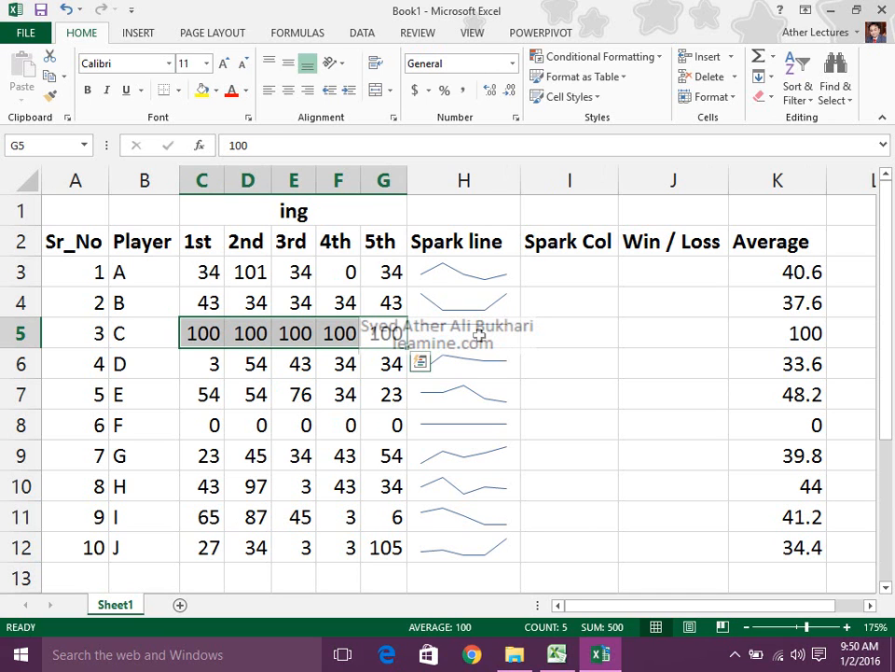
left_click(775, 336)
left_click(800, 421)
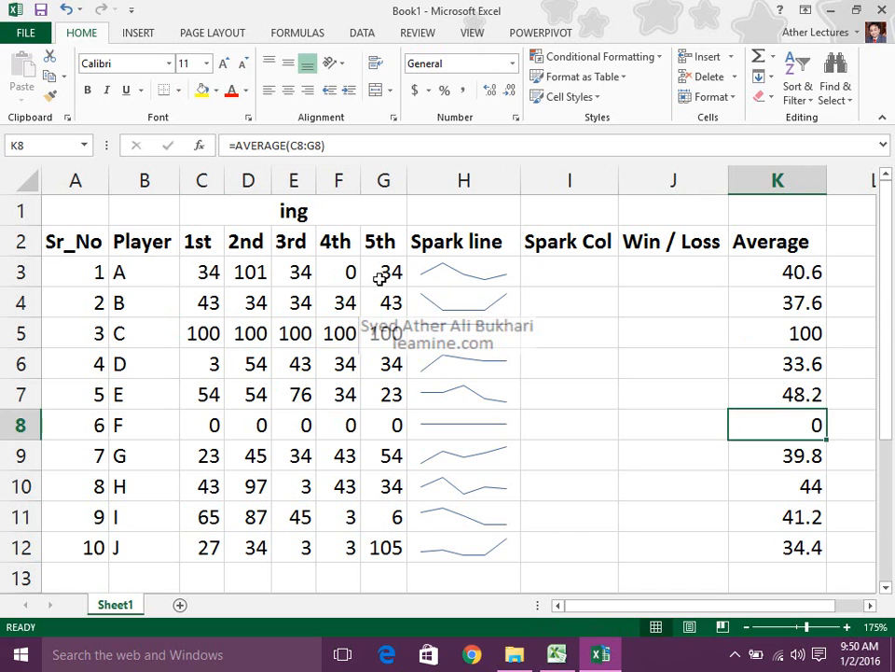
left_click_drag(470, 278, 480, 546)
left_click(639, 395)
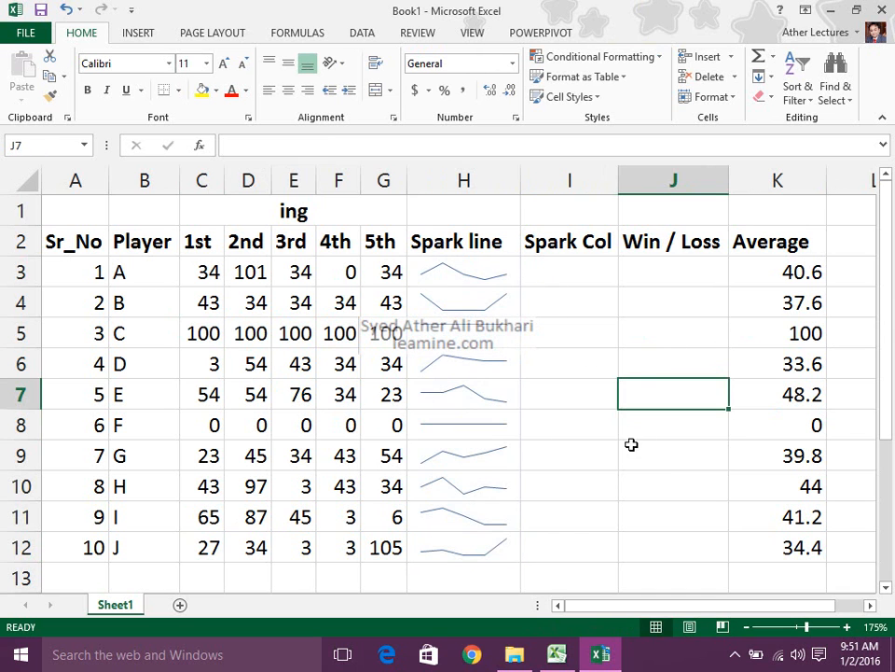
Insert a column sparkline in cell I3 from the data range C3:G3 and fill it down to I12.
left_click(481, 272)
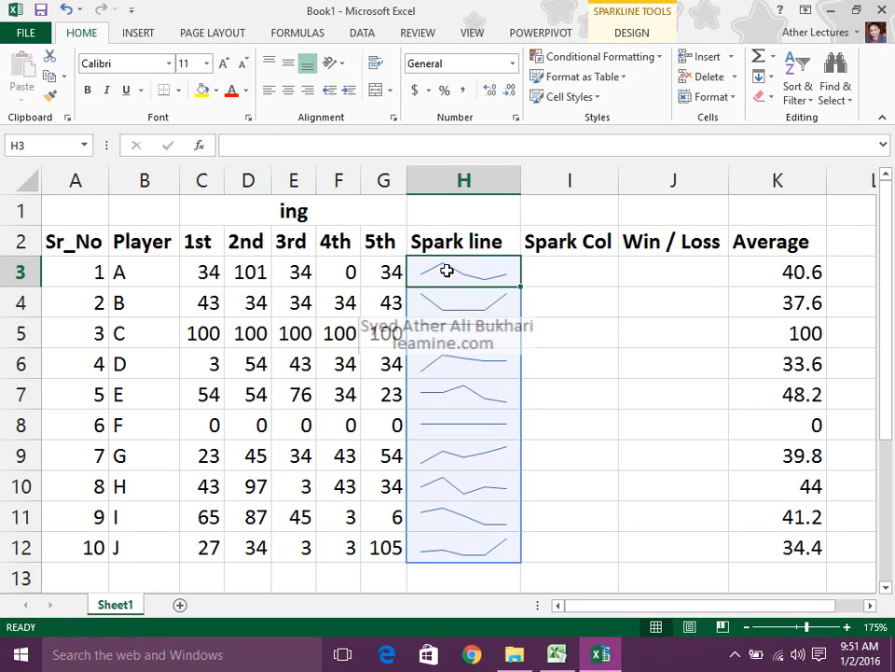
left_click(527, 269)
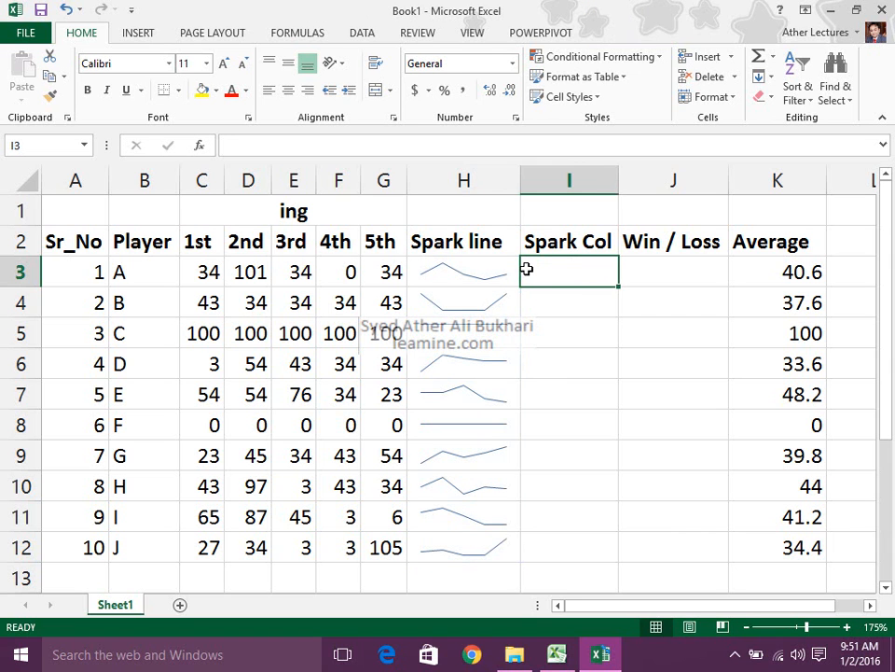
left_click(129, 35)
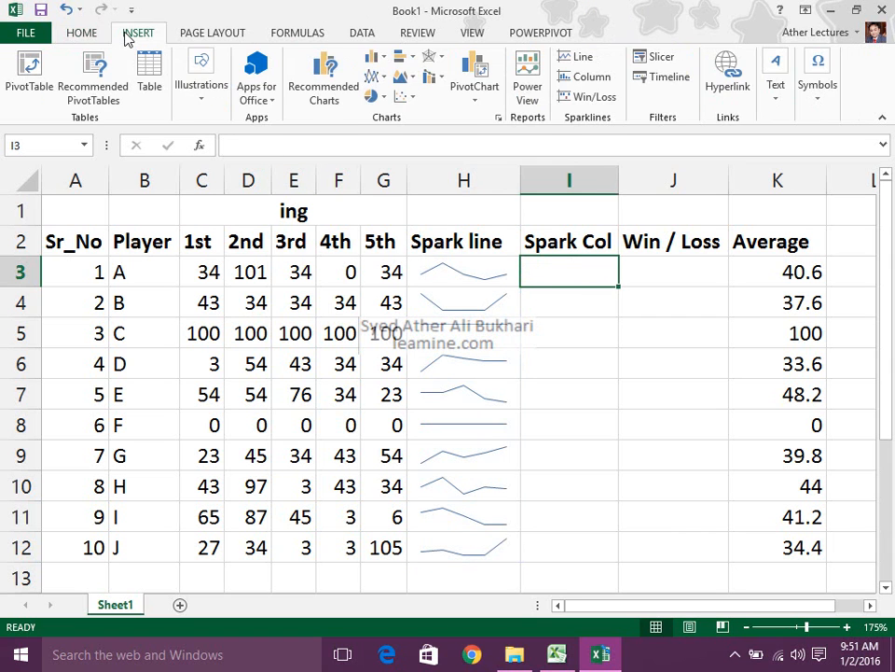
left_click(592, 77)
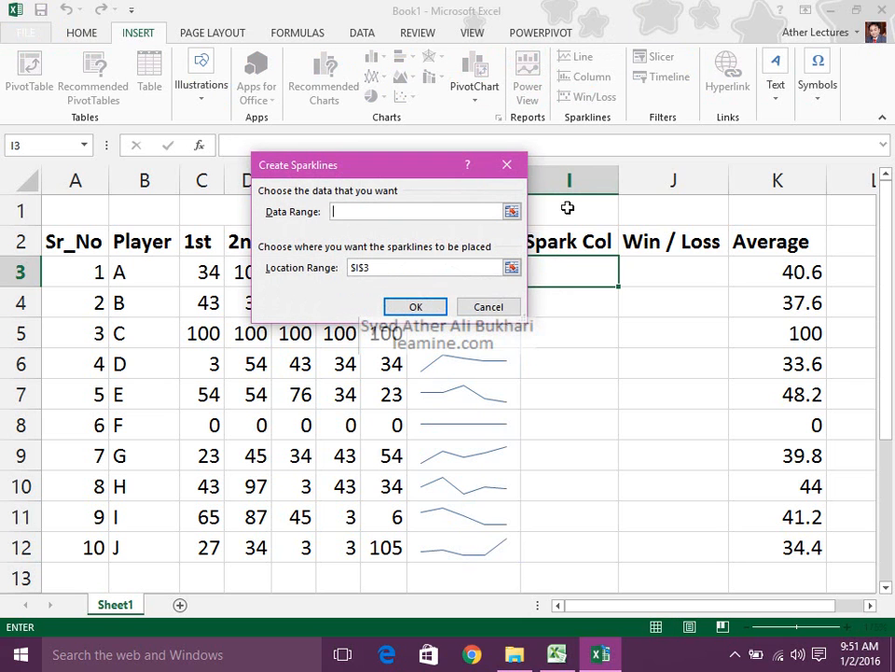
left_click_drag(186, 276, 395, 272)
left_click(414, 305)
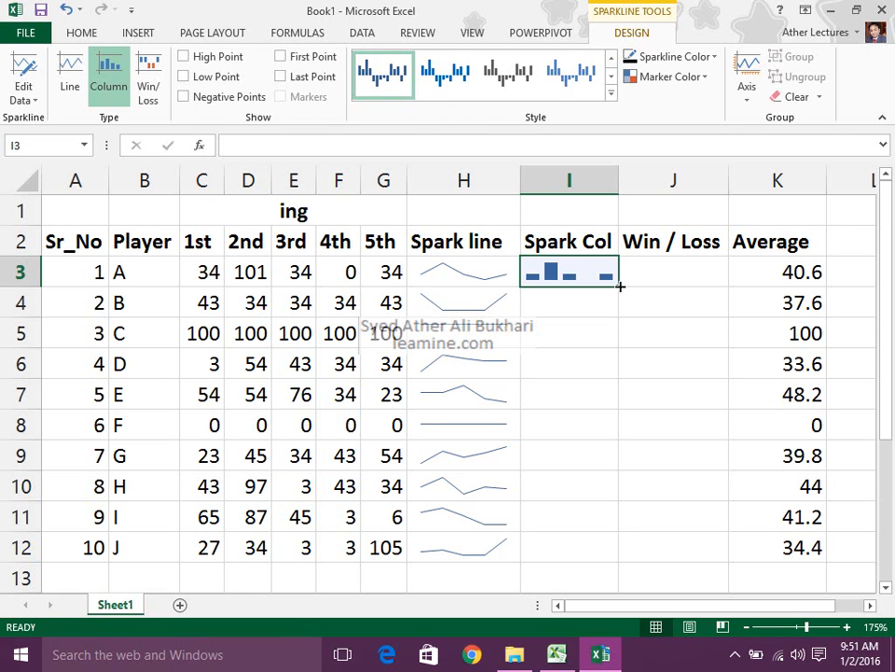
left_click_drag(621, 287, 631, 551)
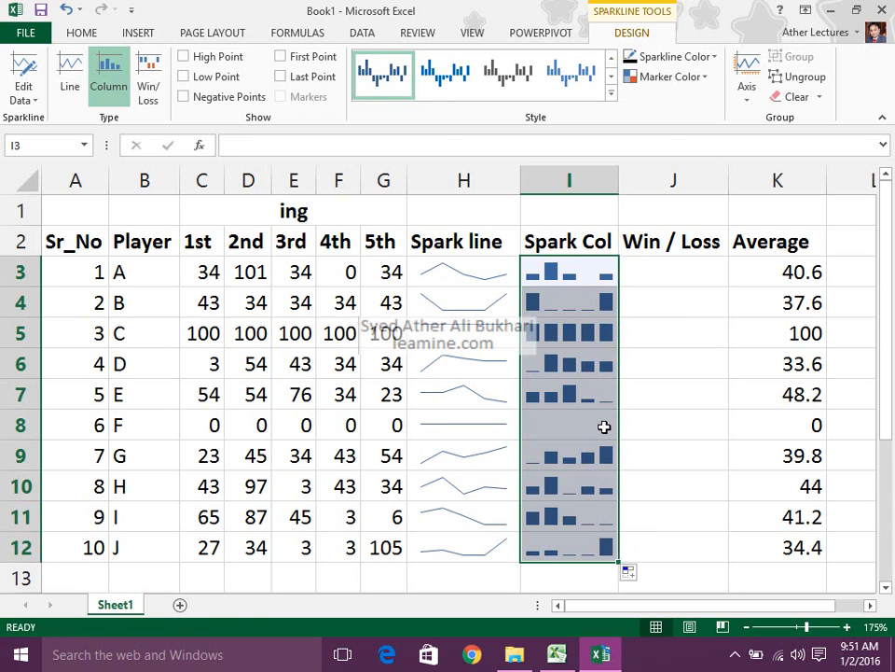
Set player G's 4th innings score in cell F9 to 0 and review the column sparklines in I3:I12.
left_click(590, 460)
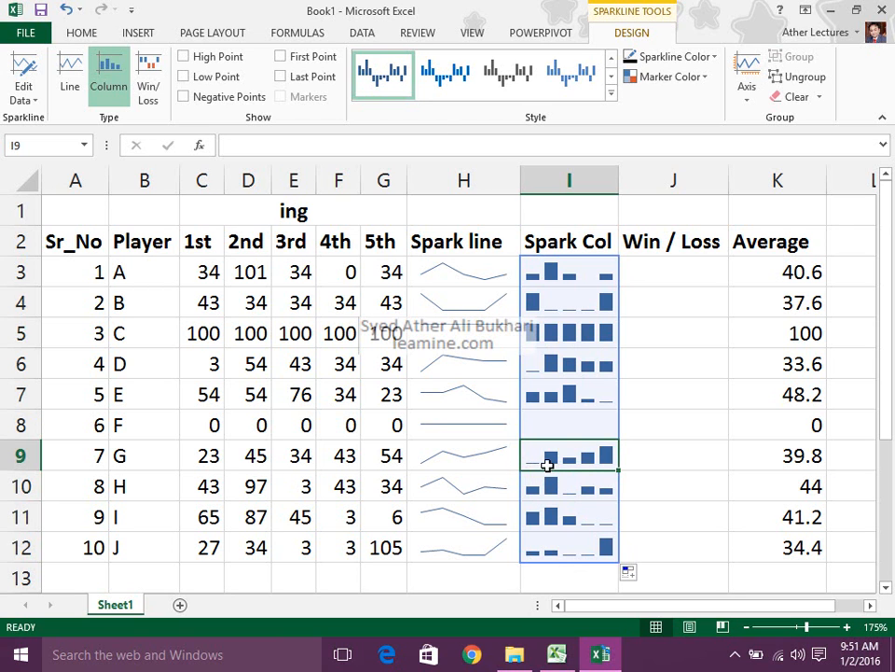
left_click(348, 454)
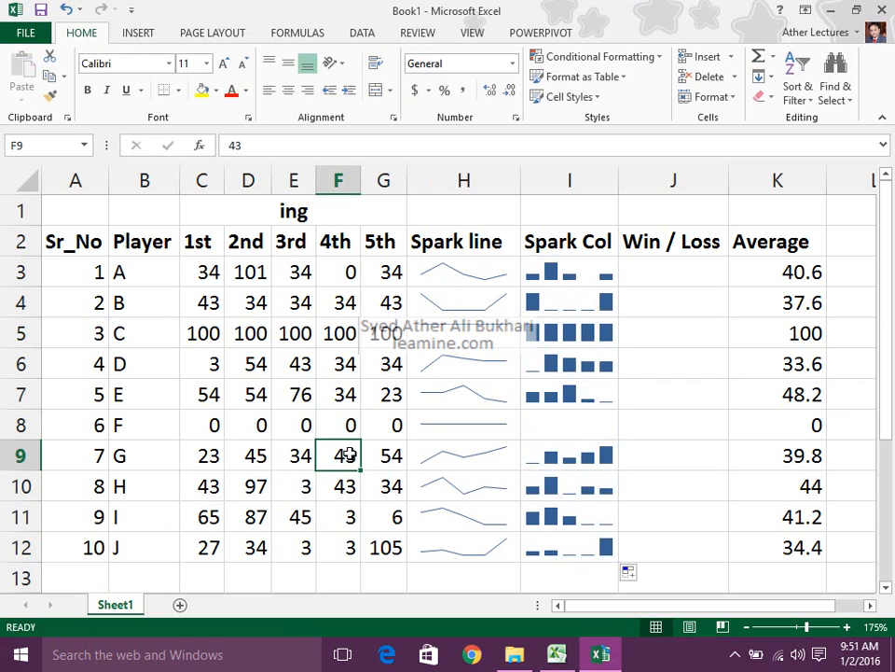
type("0")
left_click(383, 486)
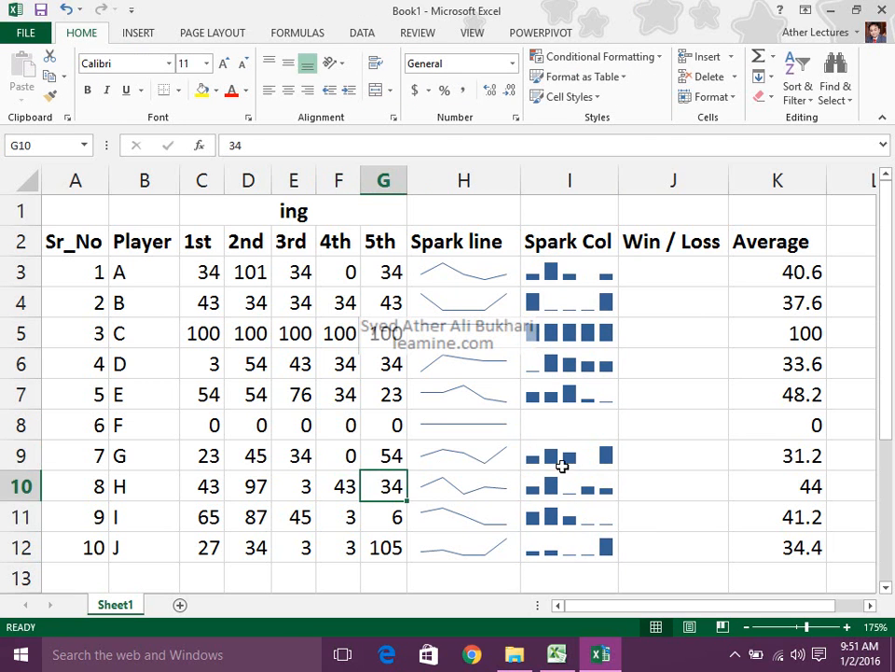
left_click(563, 466)
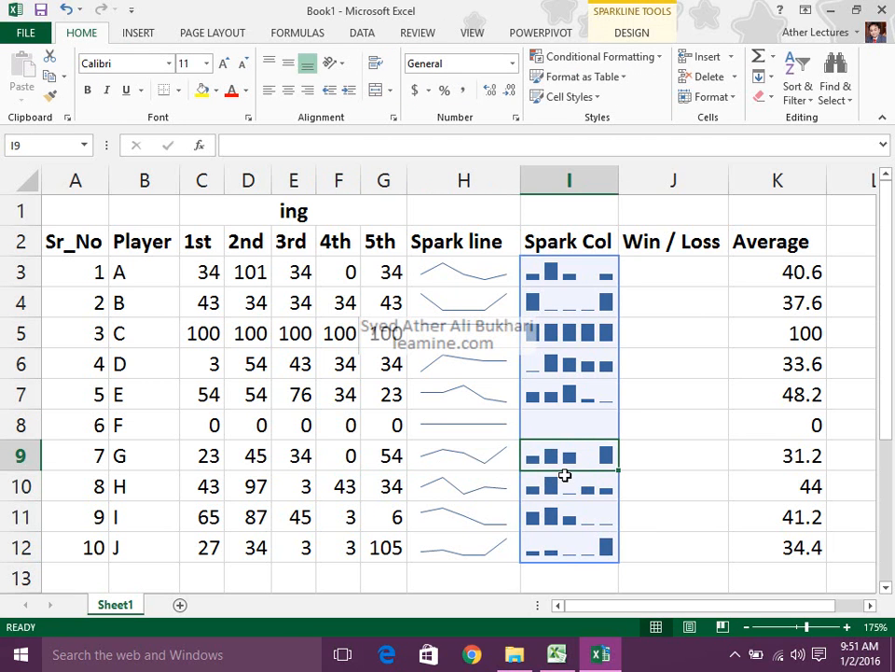
left_click_drag(559, 282, 606, 528)
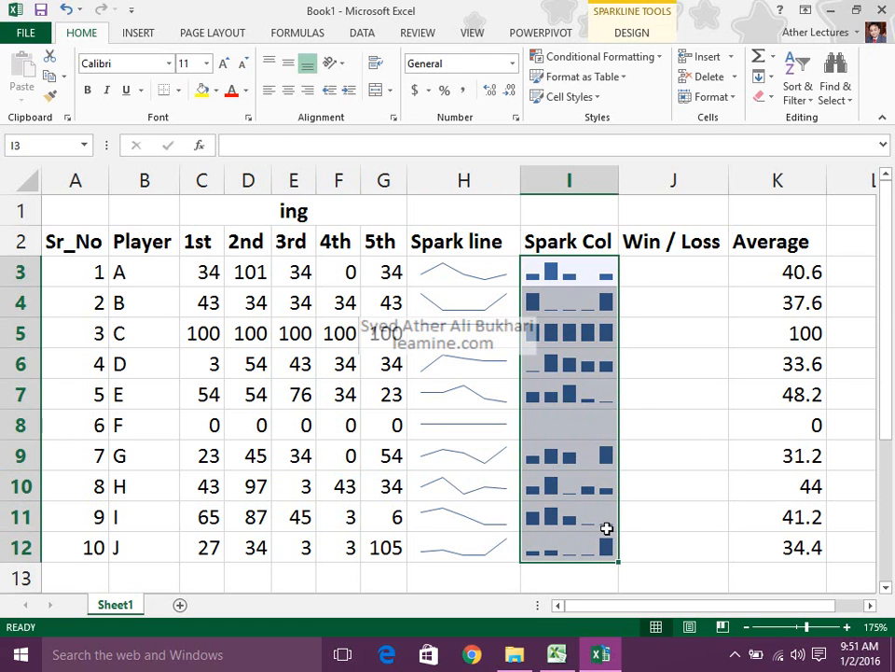
left_click(869, 604)
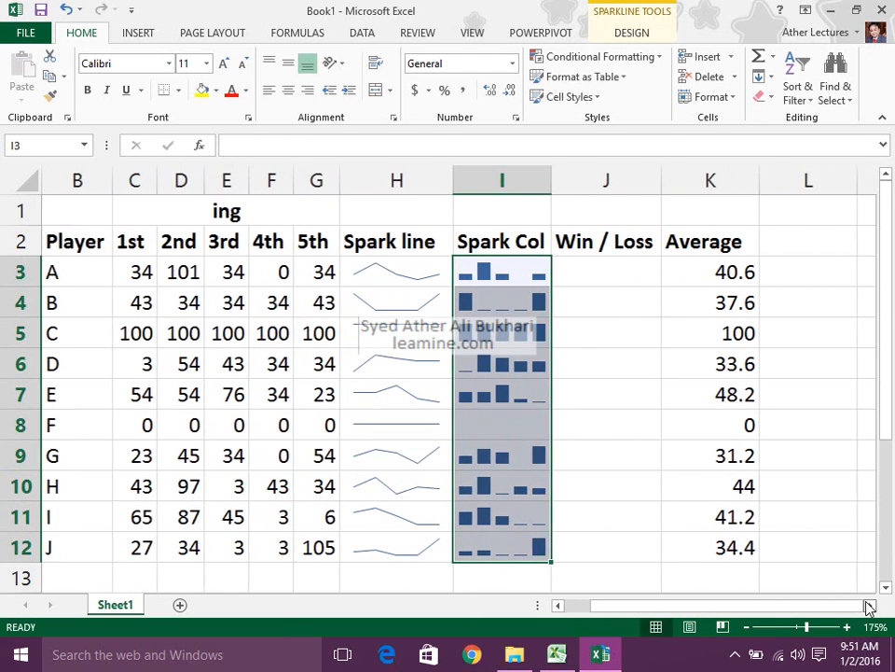
Insert a win/loss sparkline in cell J3 from the data range C3:G3 and fill it down to J12.
left_click(869, 605)
left_click(507, 273)
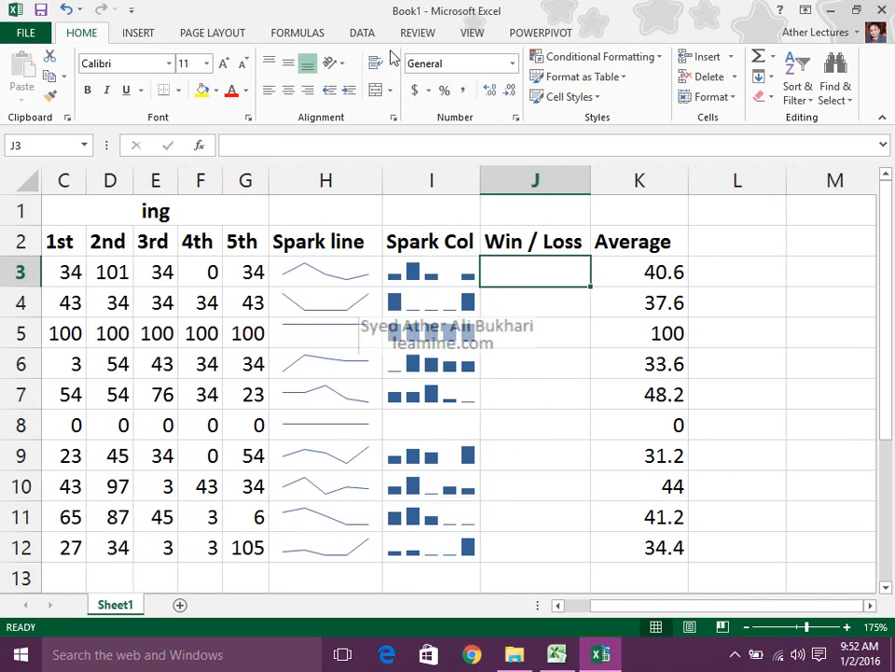
left_click(130, 33)
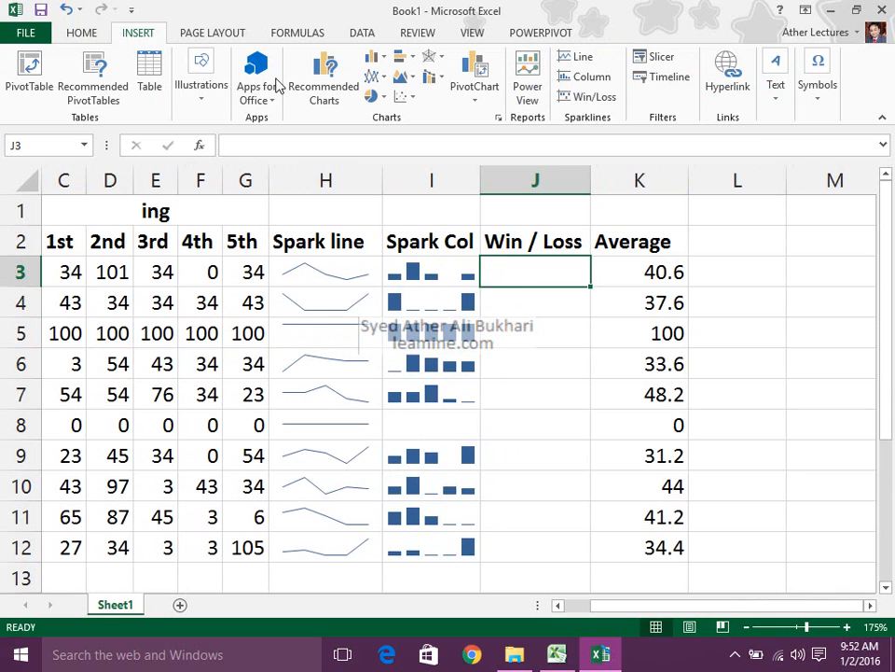
left_click(573, 101)
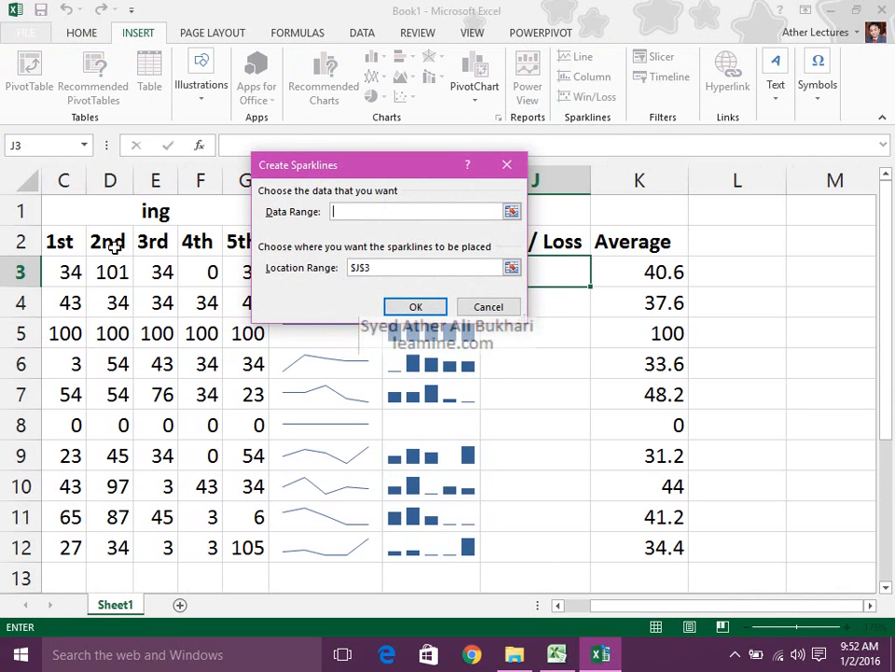
left_click_drag(70, 265, 241, 267)
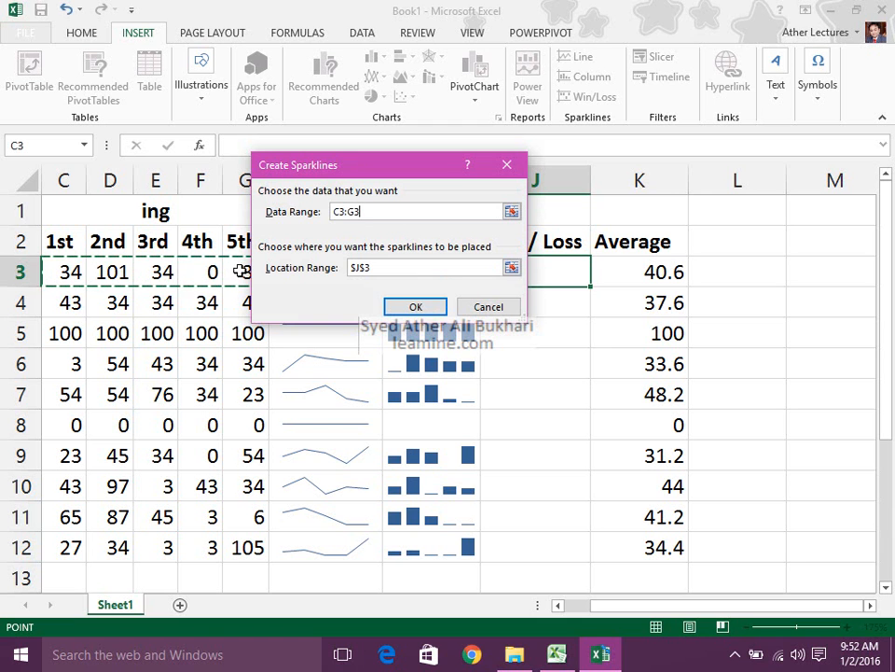
left_click(383, 267)
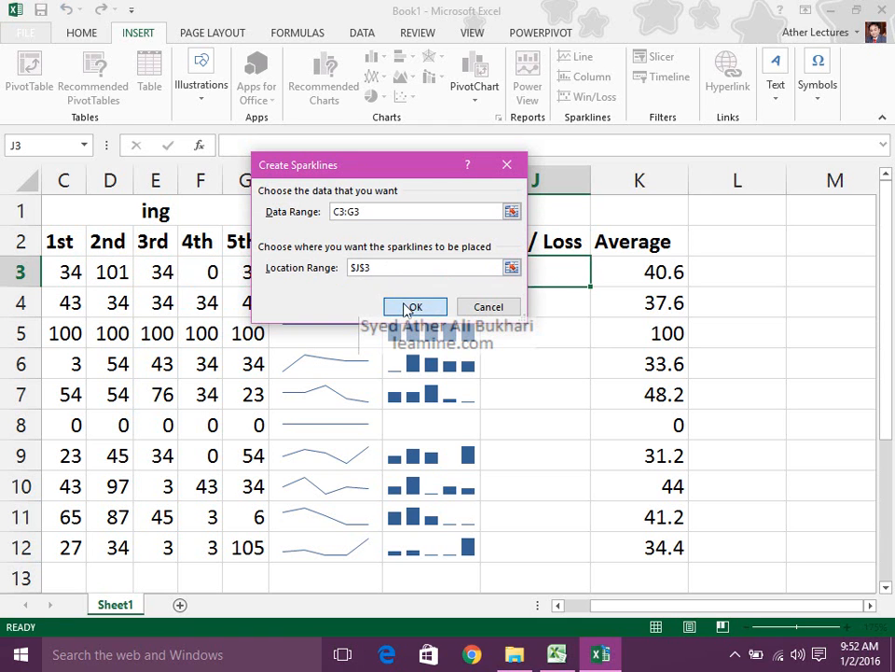
left_click(410, 306)
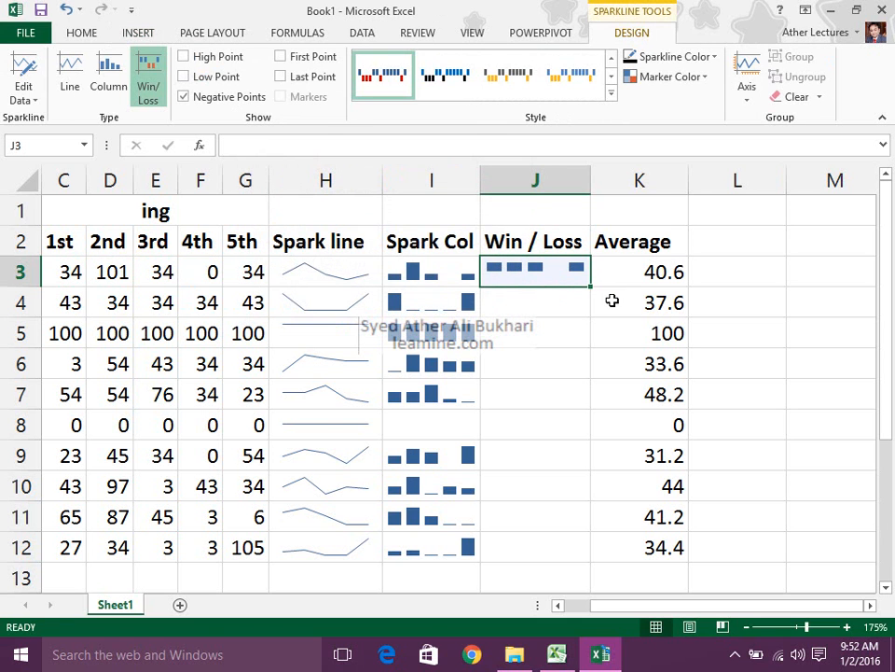
left_click_drag(594, 290, 595, 554)
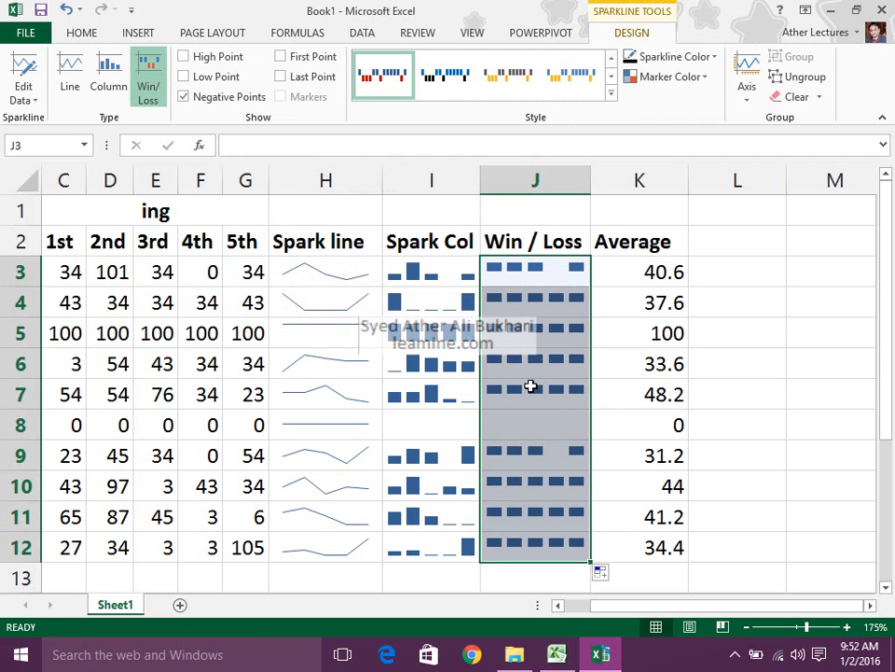
Clear all five of player A's scores in C3:G3.
left_click(244, 271)
key("Left")
key("Left")
key("Left")
key("Left")
key("Left")
key("Left")
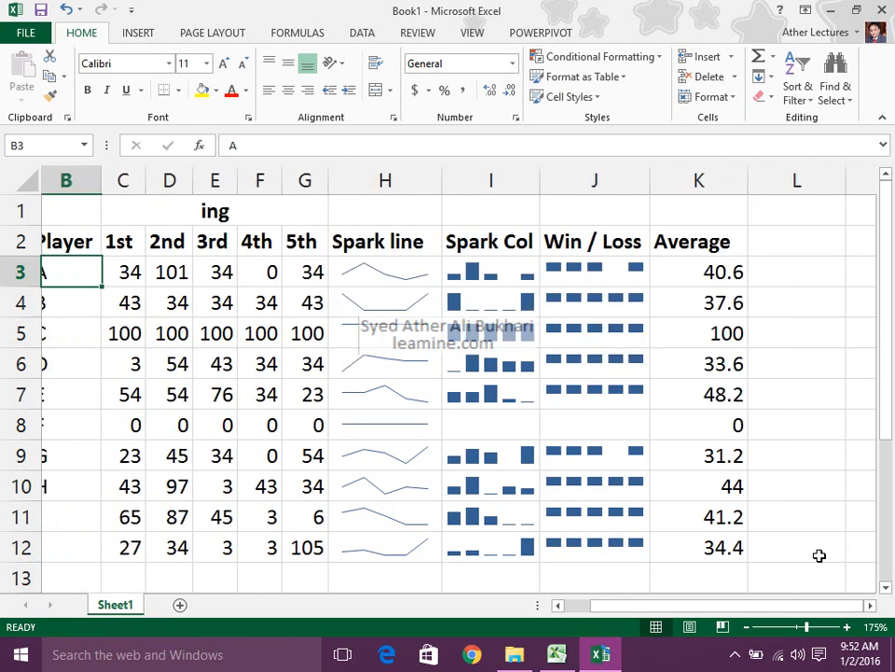
key("Right")
key("Right")
key("Right")
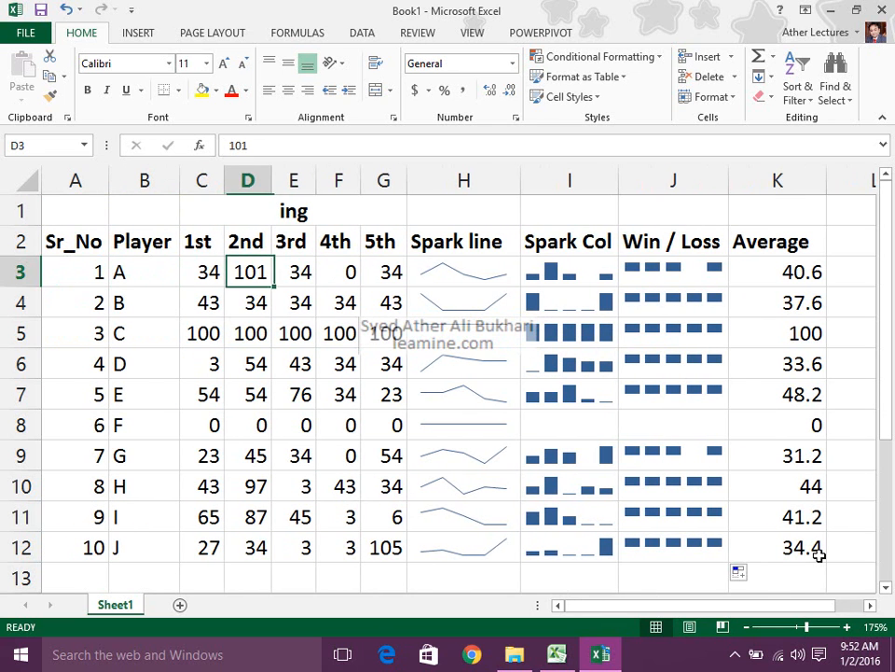
key("Left")
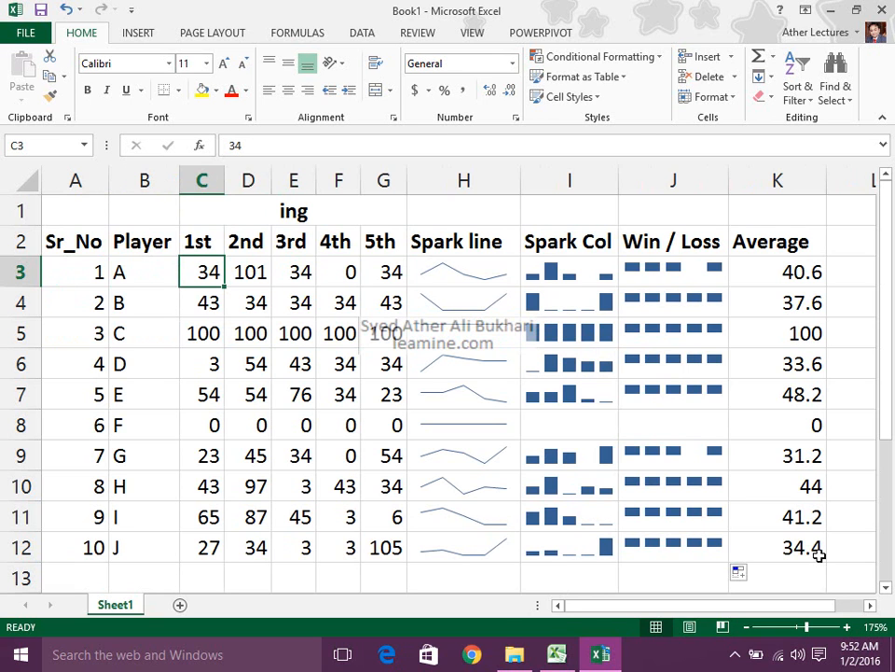
key("shift+Right")
key("shift+Right")
key("shift+Right")
key("shift+Right")
key("Delete")
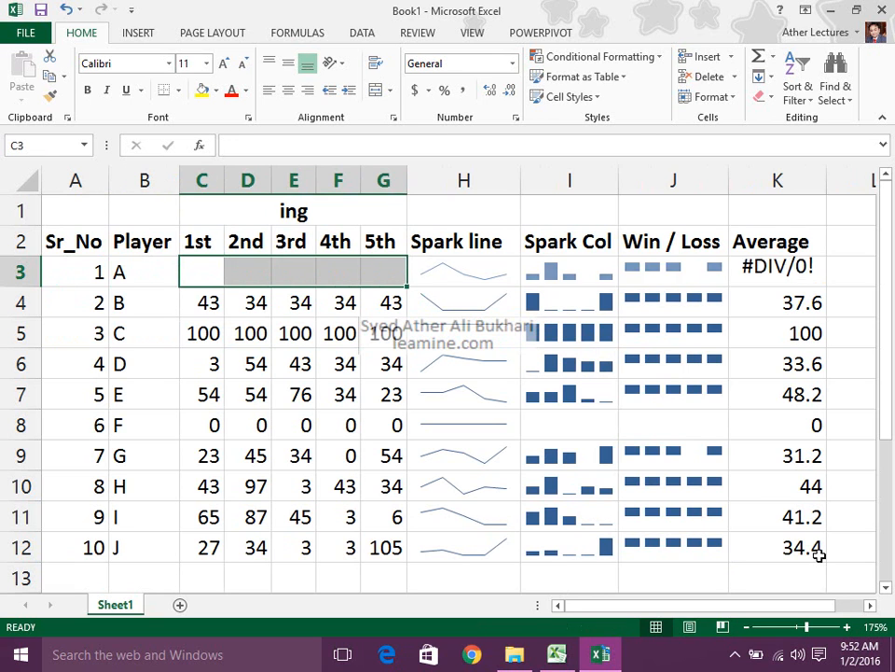
Enter 1 and 0 as player A's 1st and 2nd innings scores in C3 and D3.
key("Left")
key("Right")
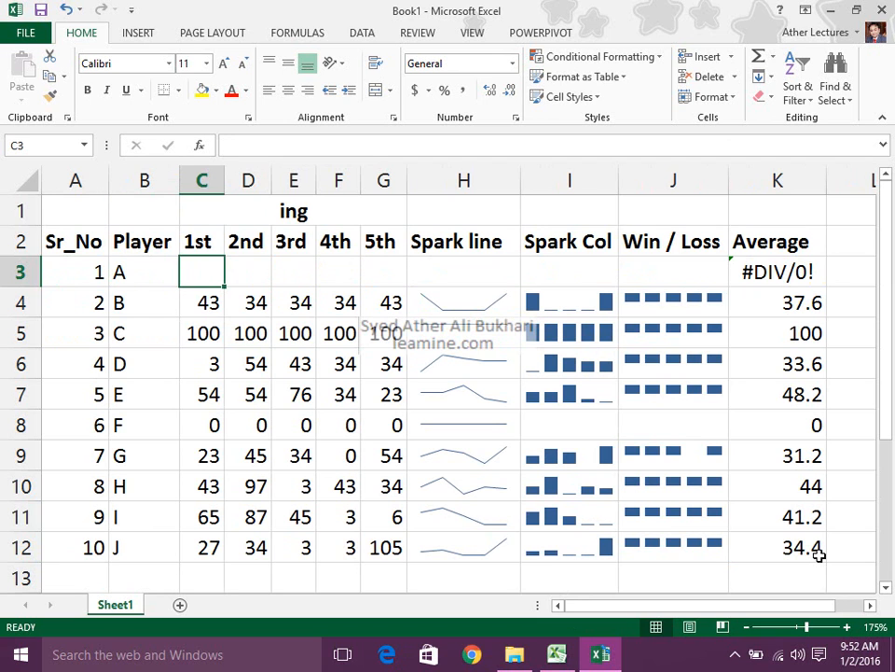
type("1")
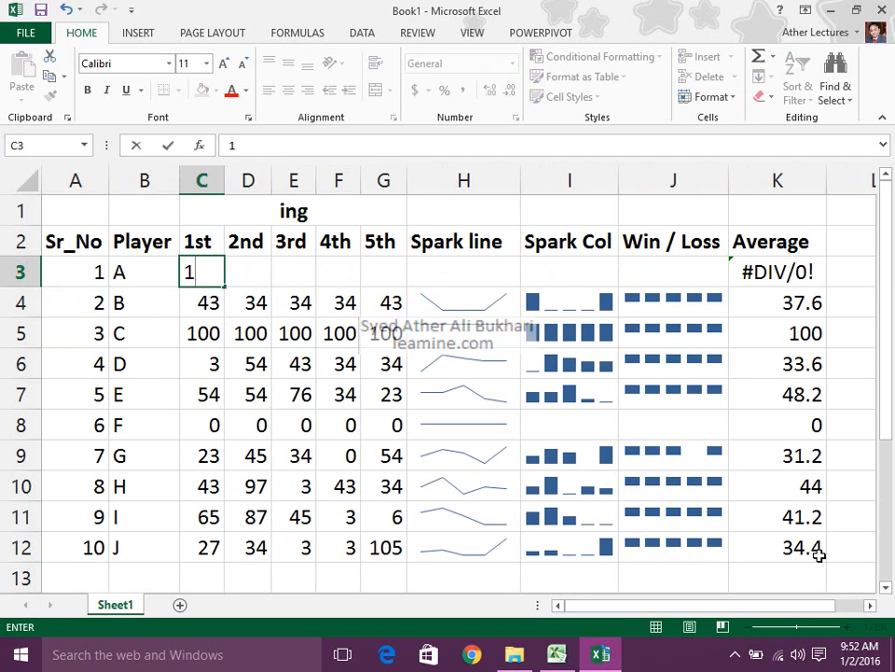
key("Tab")
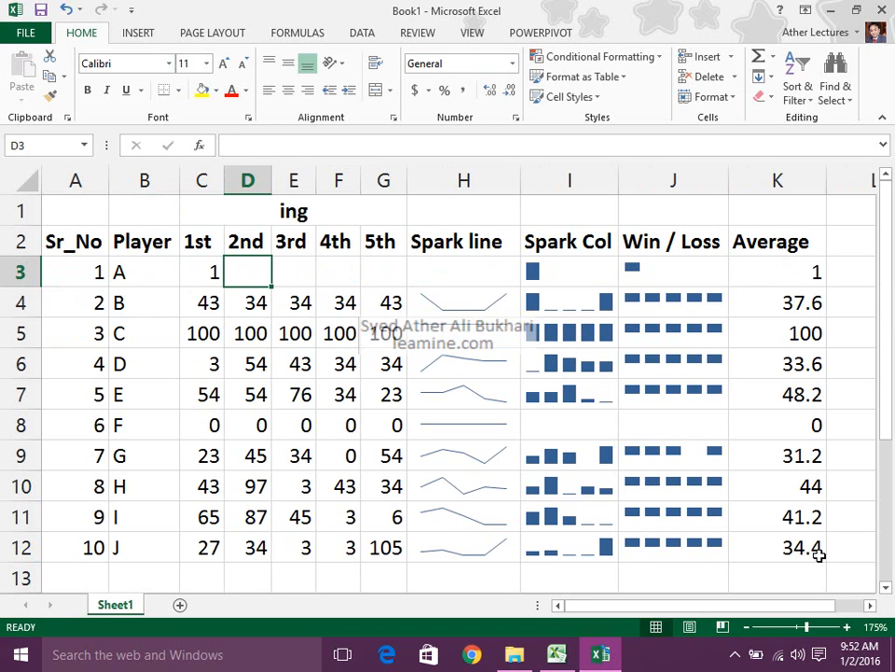
type("0")
key("Tab")
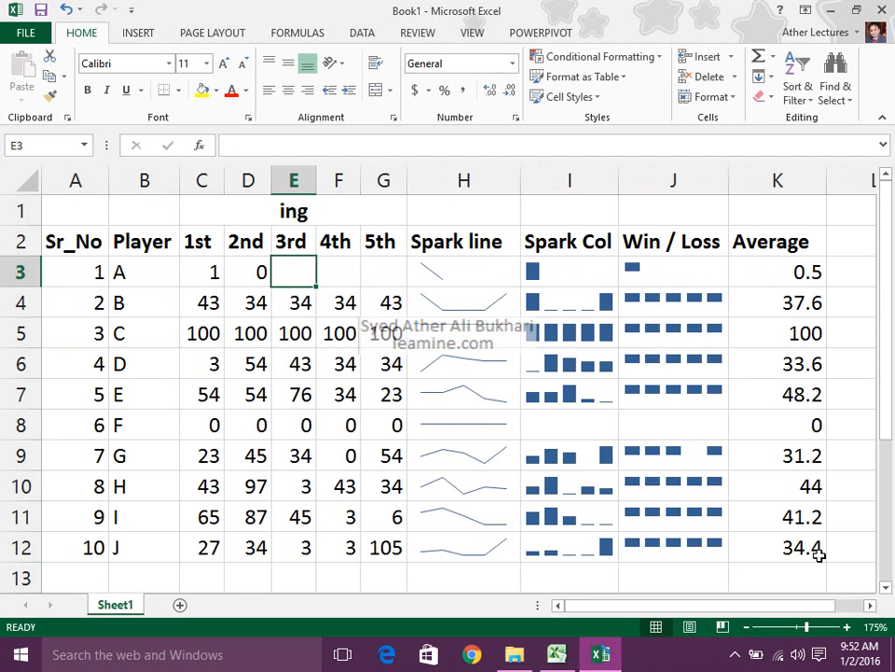
key("Left")
key("Left")
key("Right")
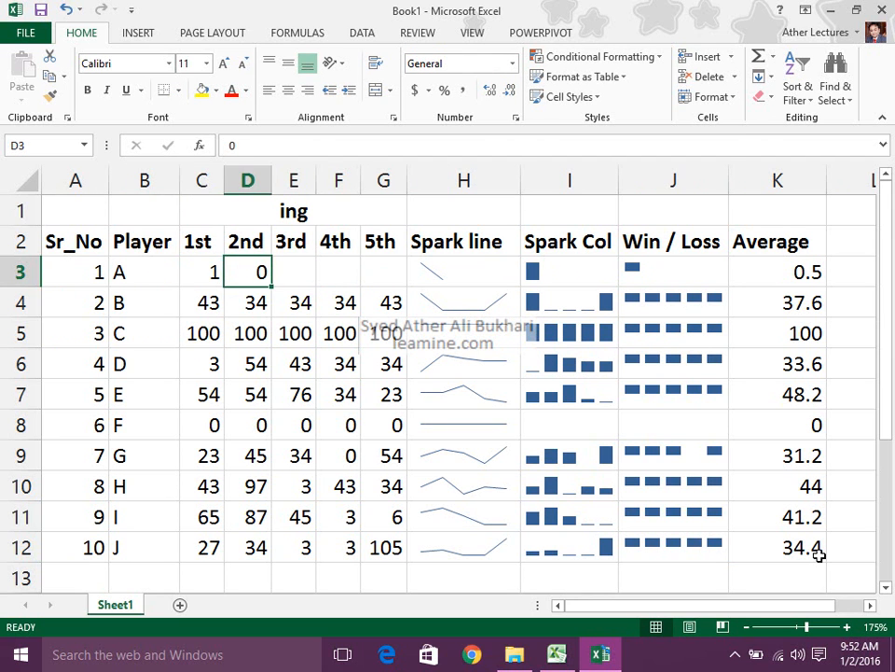
key("Right")
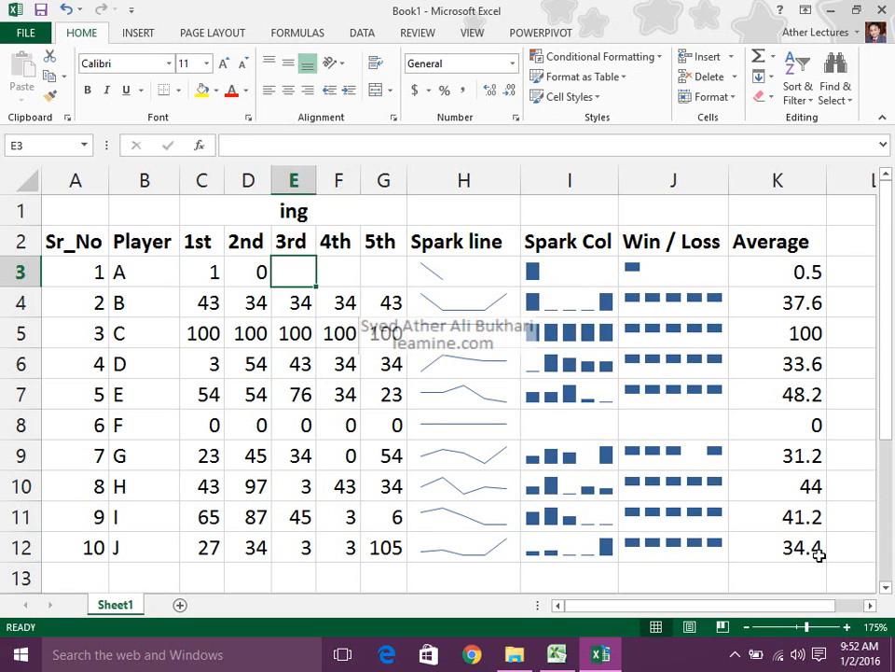
Enter 3, -2 and -1 as player A's remaining scores in E3:G3 and review the win/loss sparklines in J3:J12.
type("3")
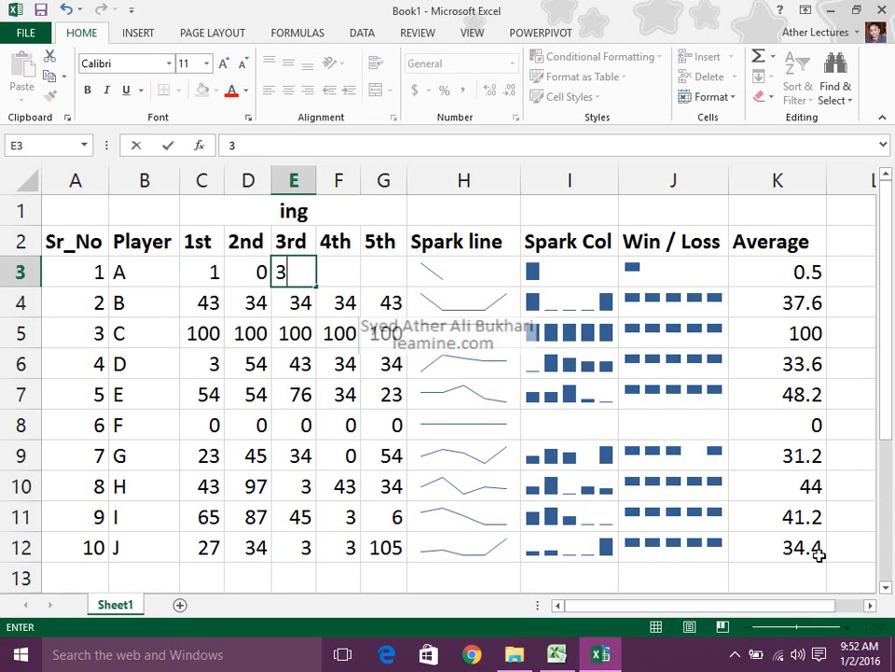
key("Tab")
type("-2")
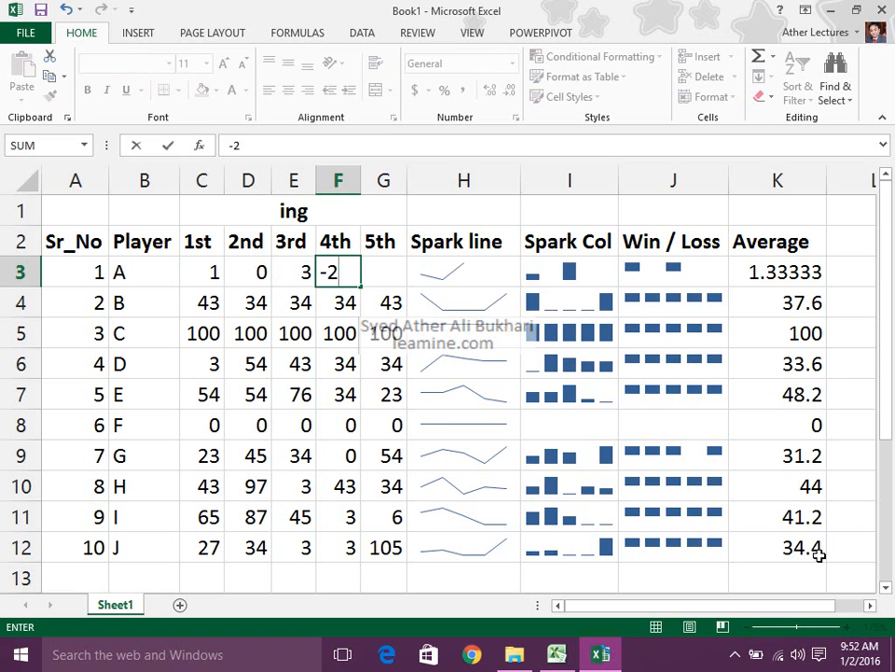
key("Tab")
key("Down")
key("Up")
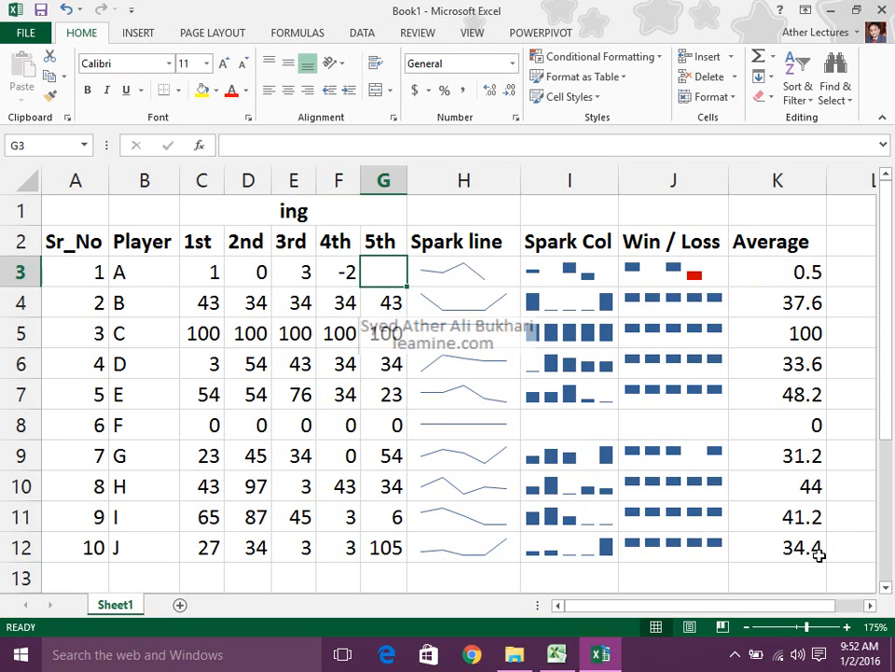
type("-1")
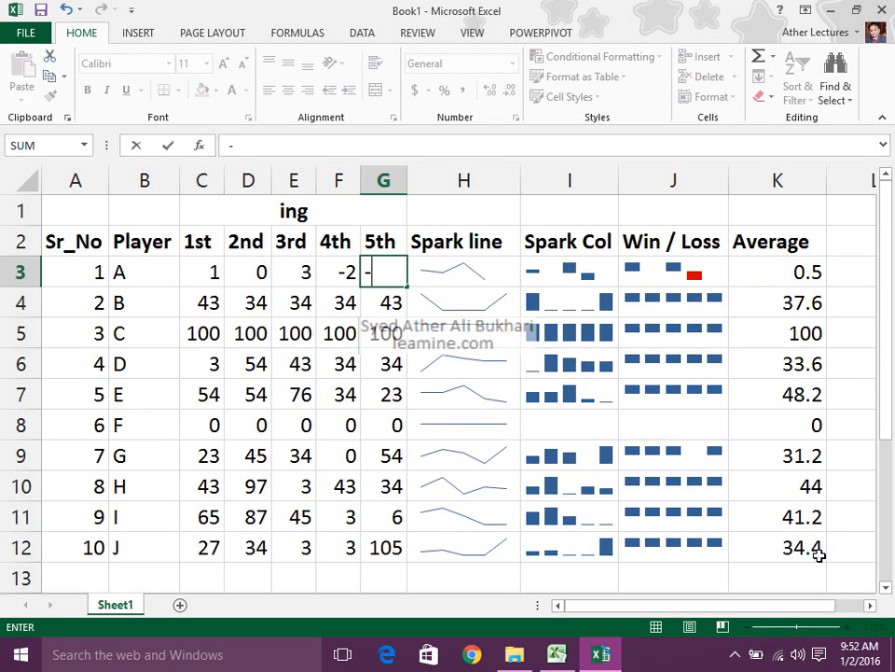
key("Return")
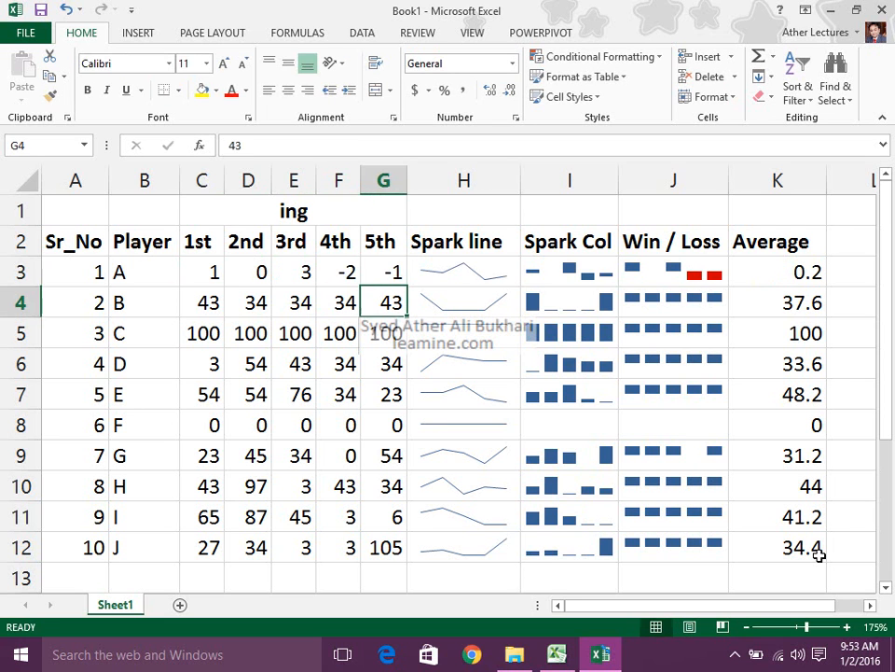
left_click(695, 280)
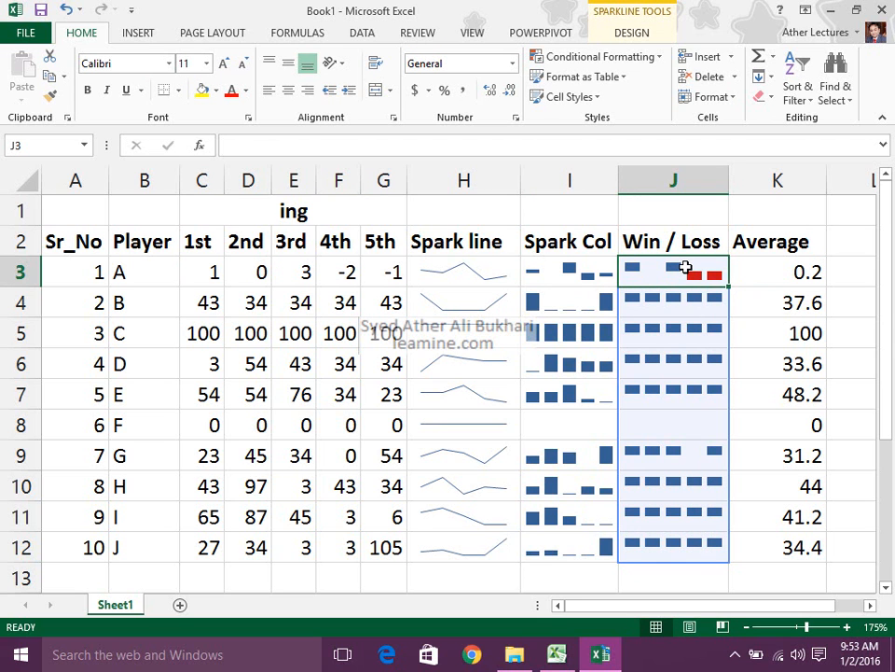
left_click_drag(686, 266, 680, 533)
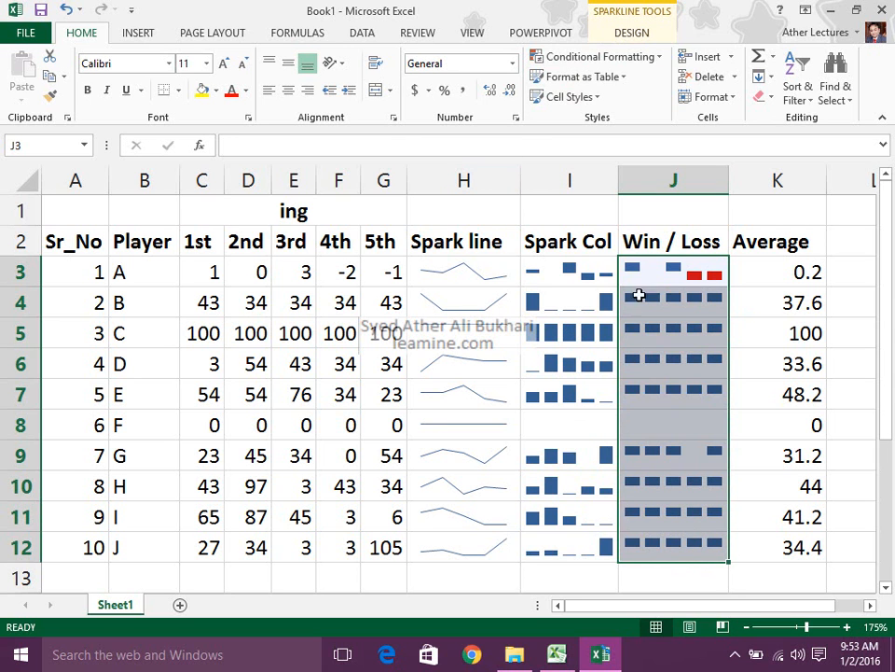
Select the line sparklines in H3:H12 and inspect their group data and location ranges without changing them.
left_click_drag(463, 242, 463, 395)
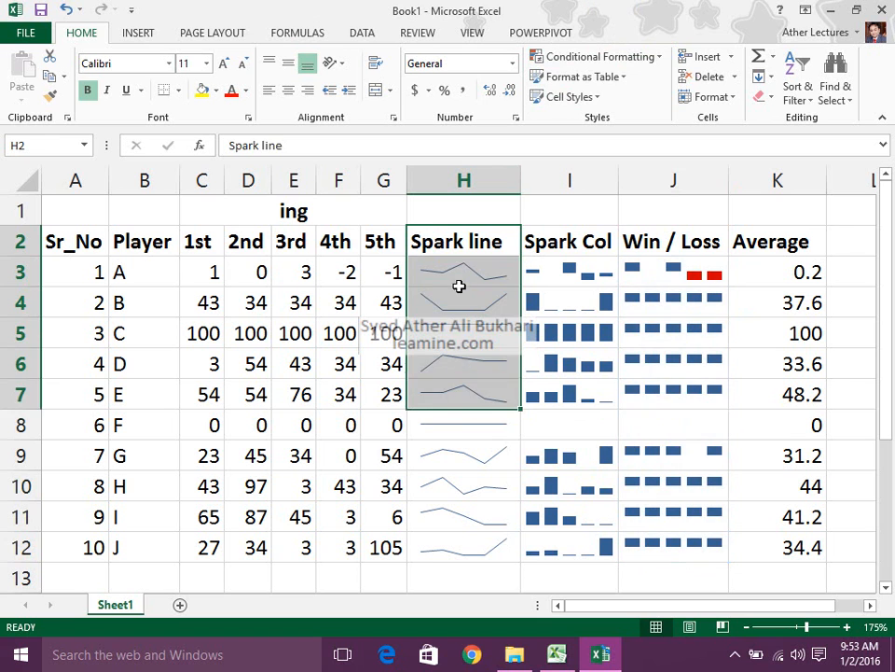
left_click(459, 273)
left_click_drag(459, 300, 453, 546)
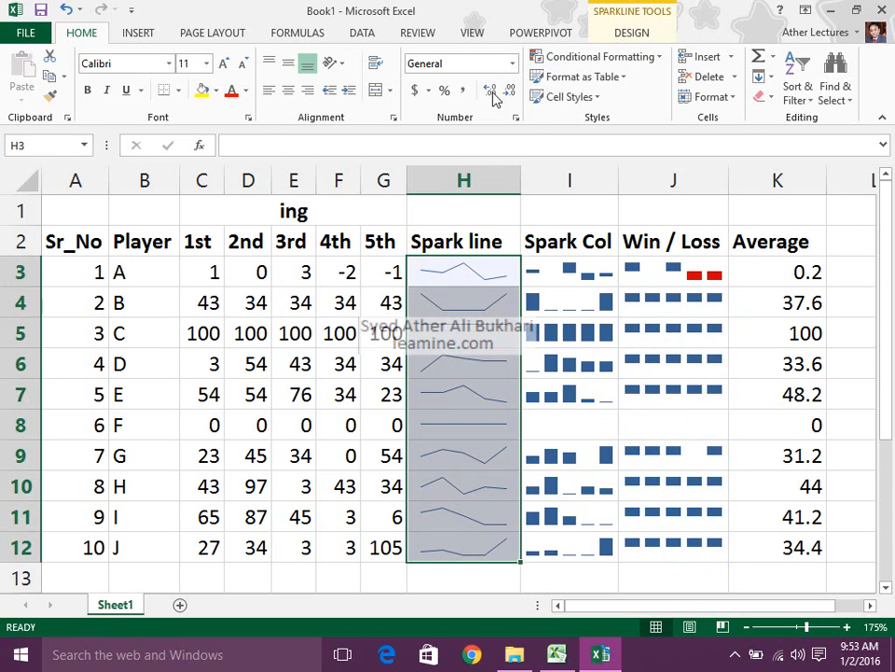
left_click(614, 34)
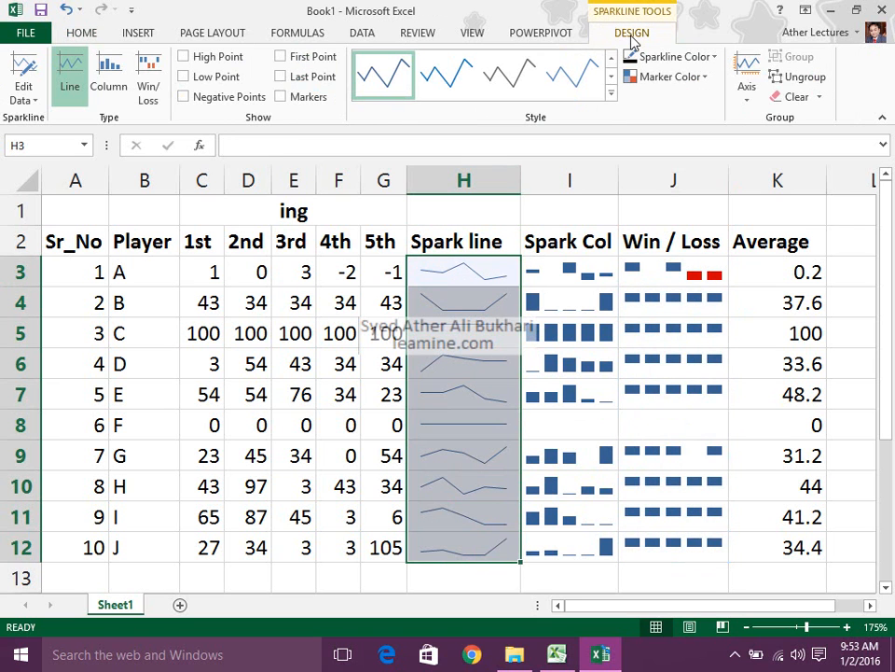
left_click(17, 99)
left_click(17, 117)
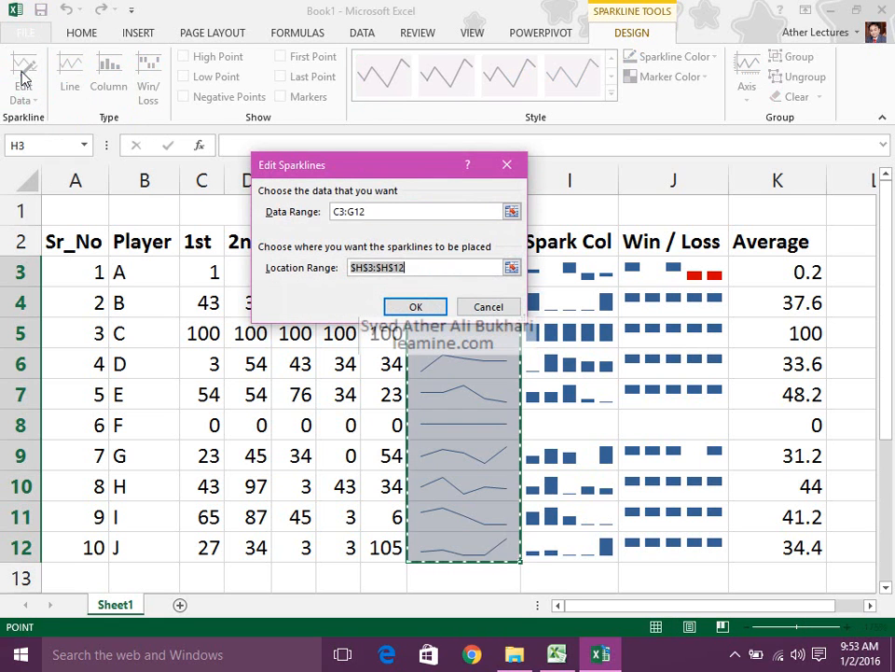
left_click(510, 307)
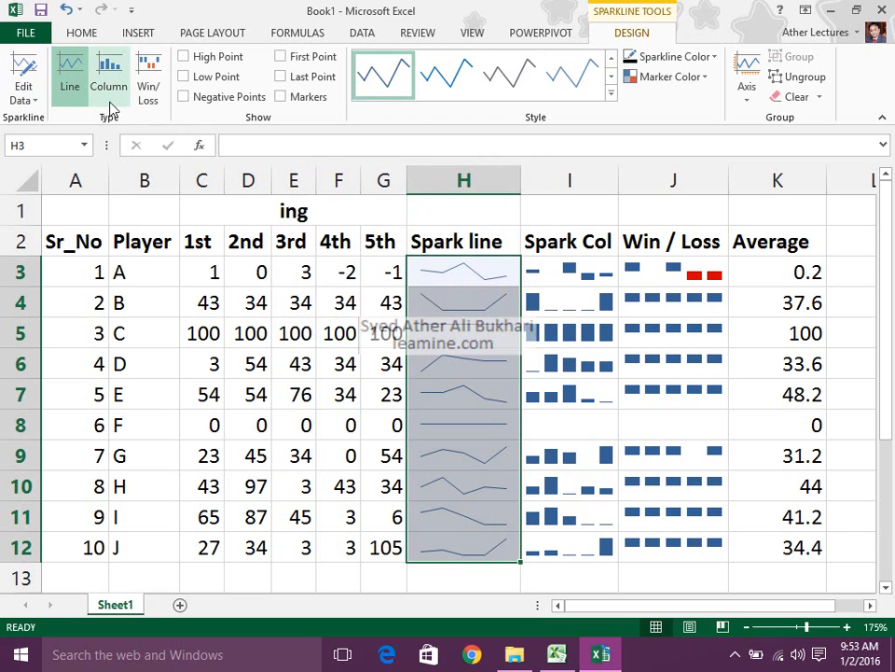
Try the Win/Loss type on the sparklines in H3:H12 and switch them back to Line.
left_click(143, 111)
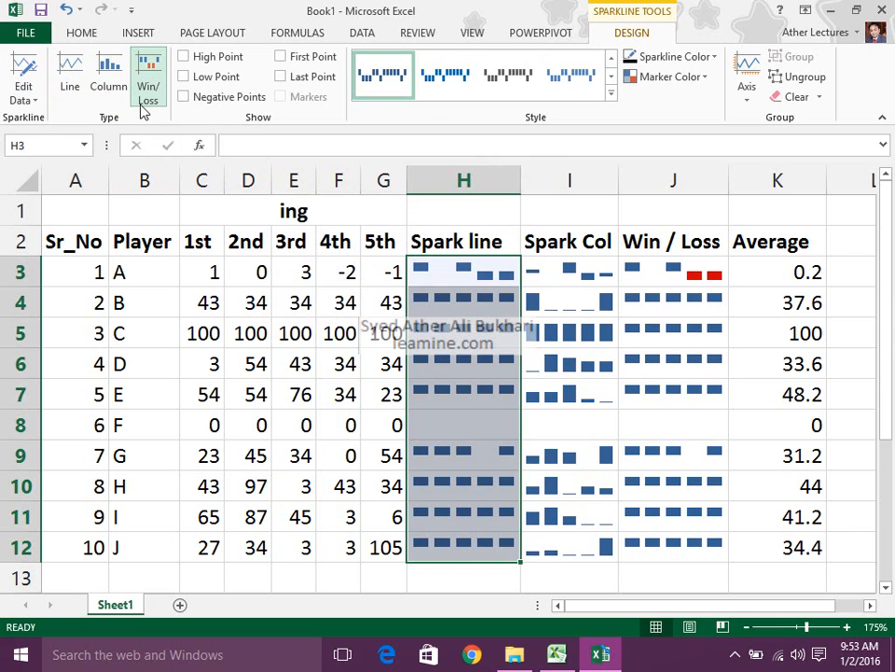
left_click(73, 91)
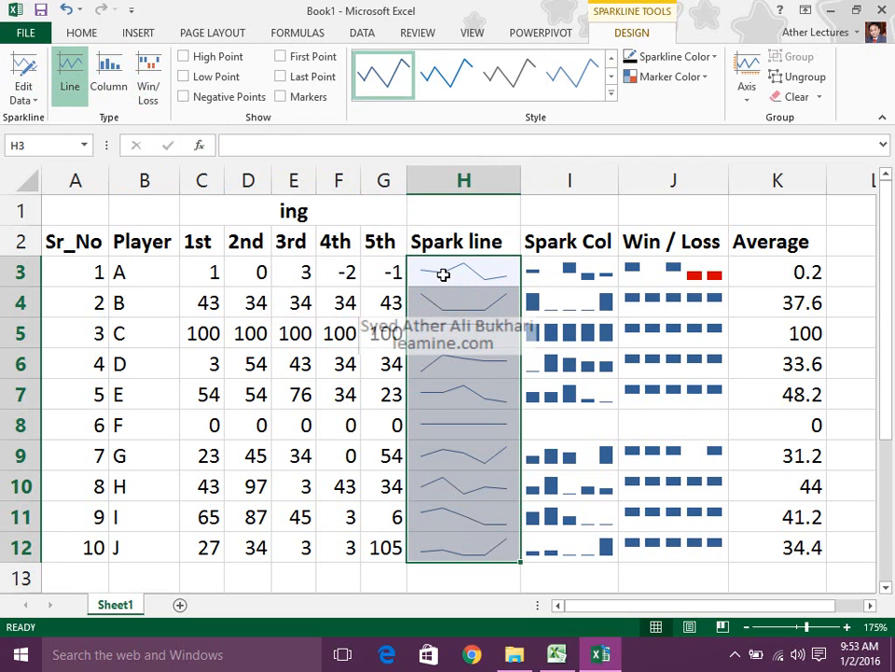
Hide the formula bar and enlarge the sheet view to 205% for a closer look at the line sparklines.
scroll(443, 274, "up", 1, "ctrl")
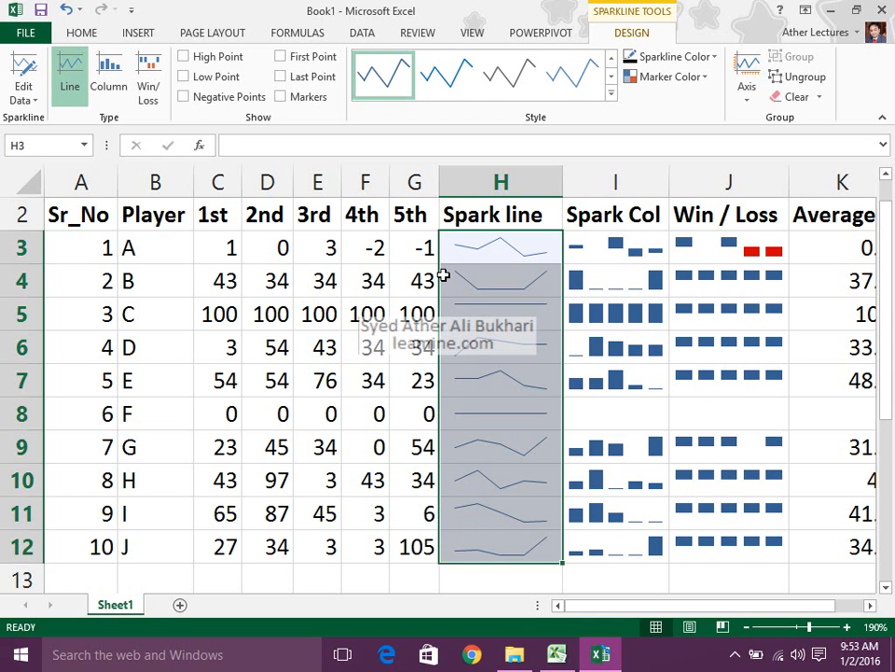
key("alt+v")
key("f")
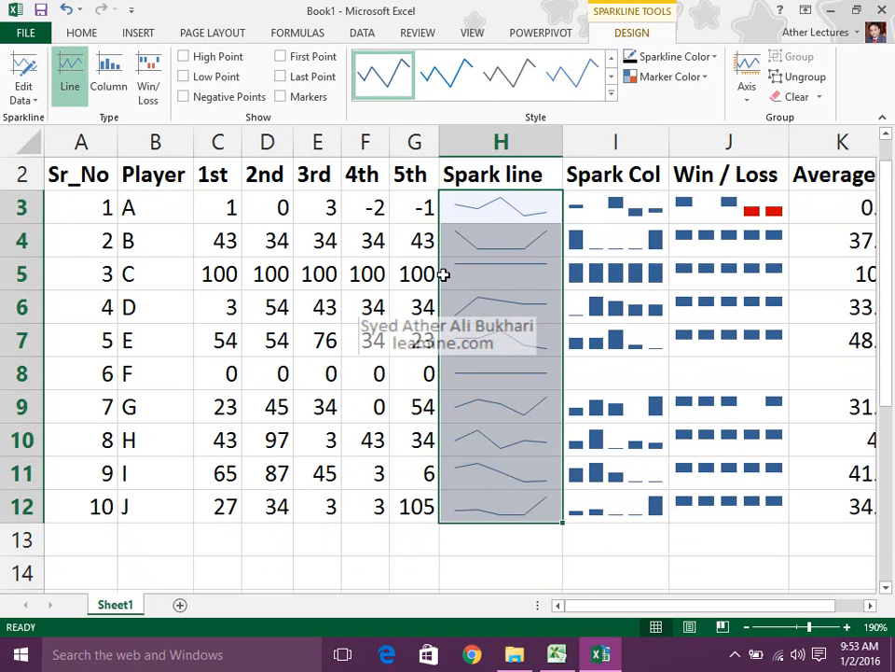
scroll(447, 267, "up", 1)
scroll(447, 267, "down", 1)
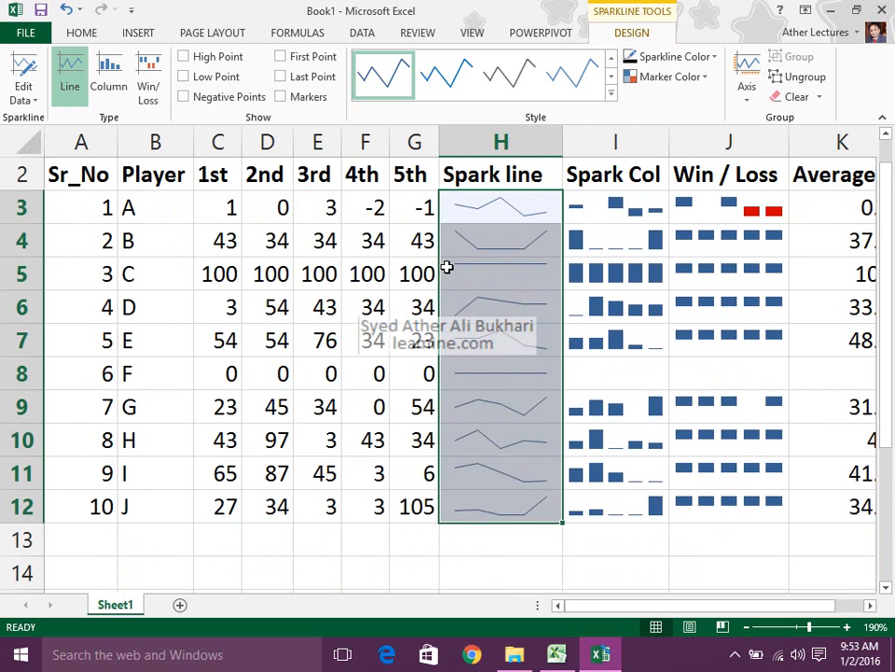
scroll(447, 267, "up", 1)
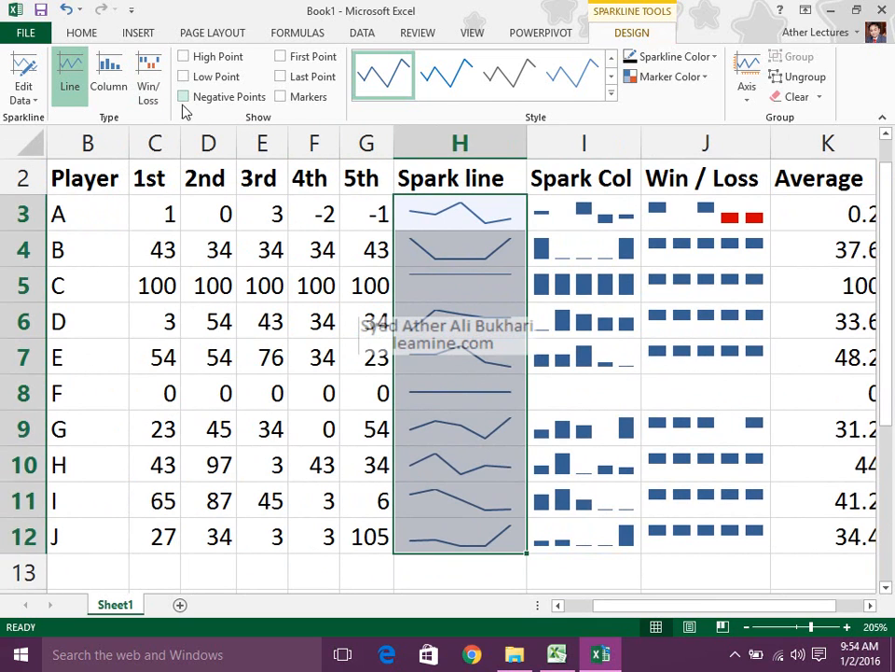
Try the High Point, Low Point and Negative Points highlights on the line sparklines in H3:H12, turning each off again.
left_click(200, 65)
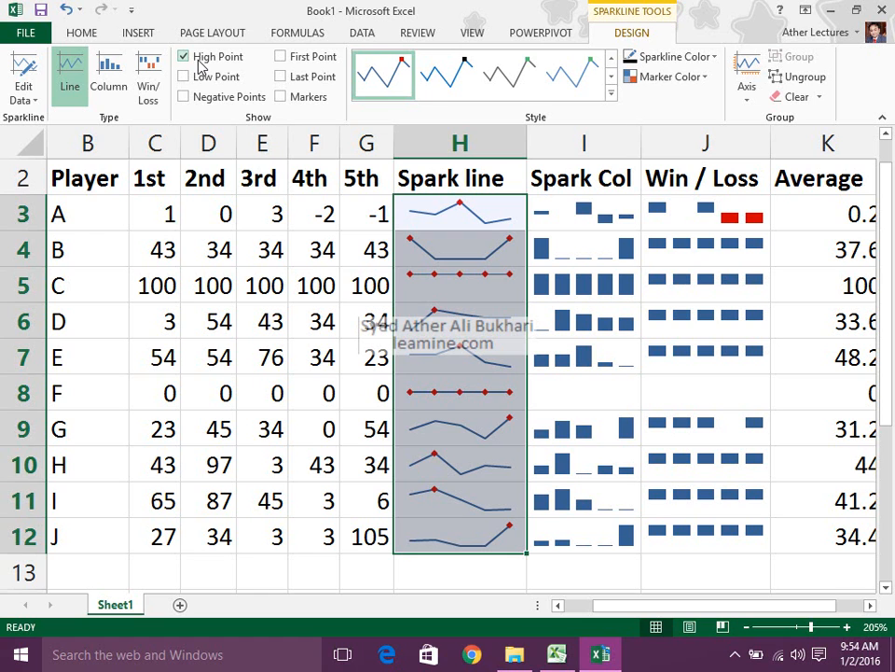
left_click(198, 63)
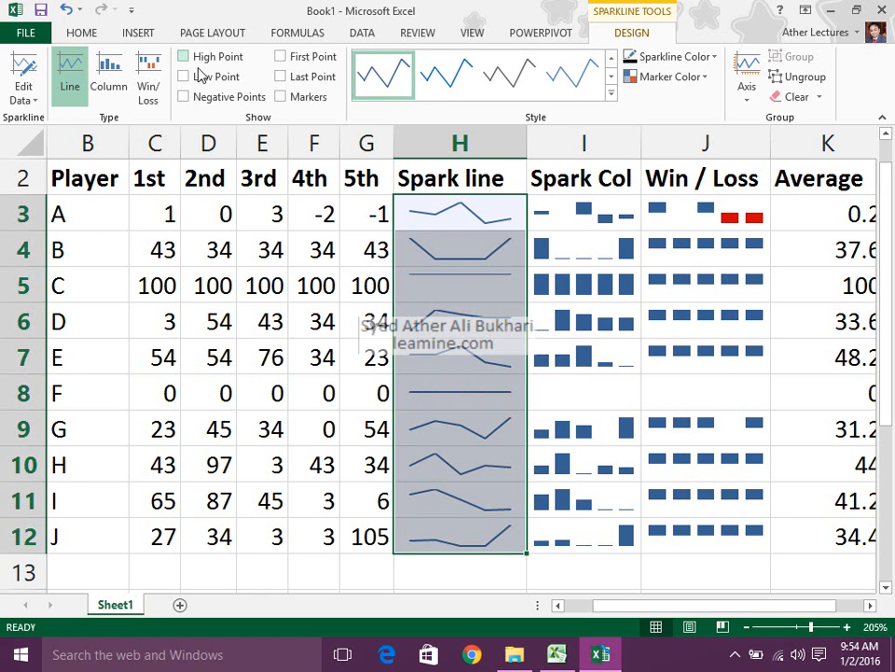
left_click(198, 85)
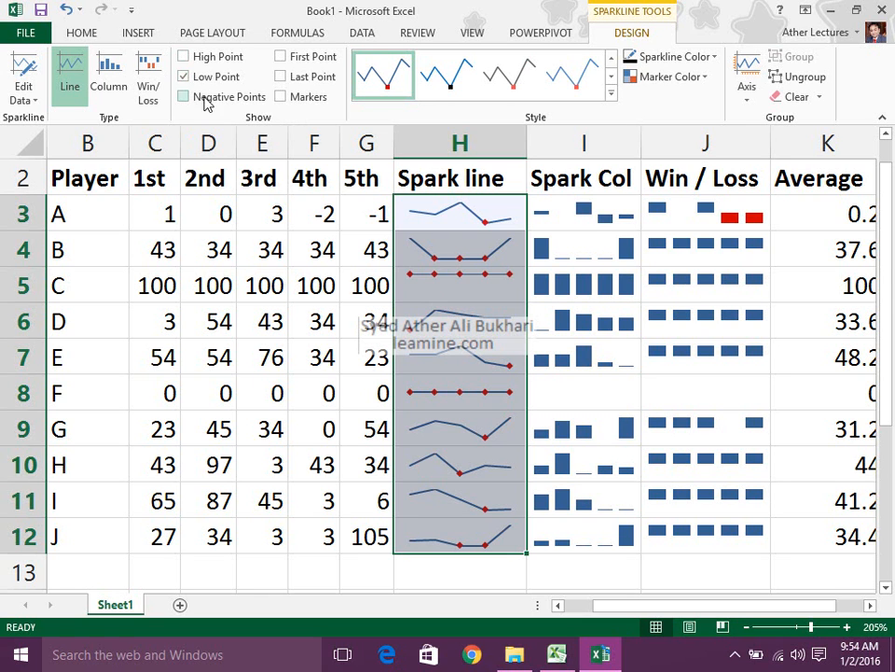
left_click(206, 102)
left_click(207, 84)
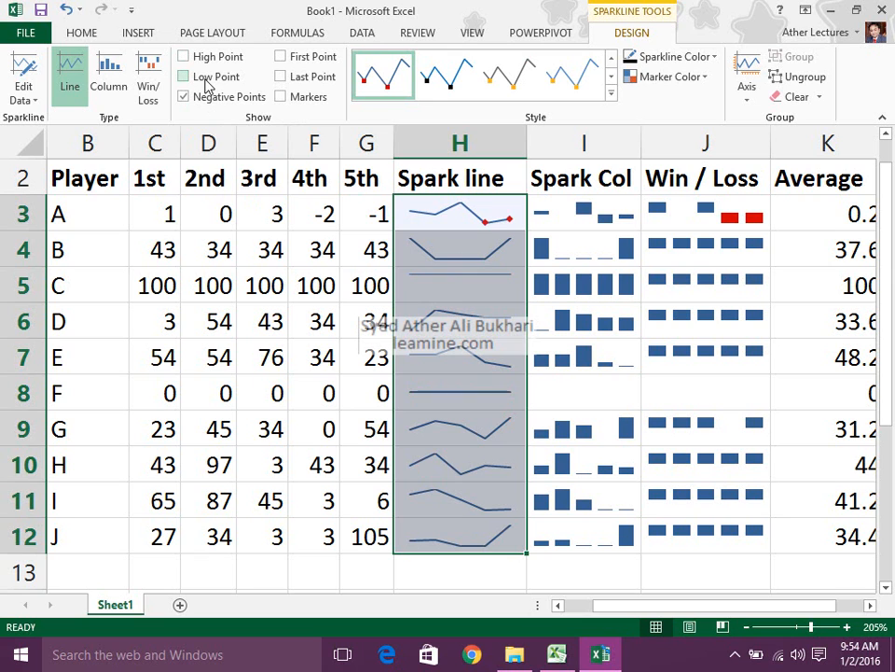
left_click(209, 101)
left_click(210, 104)
left_click(210, 103)
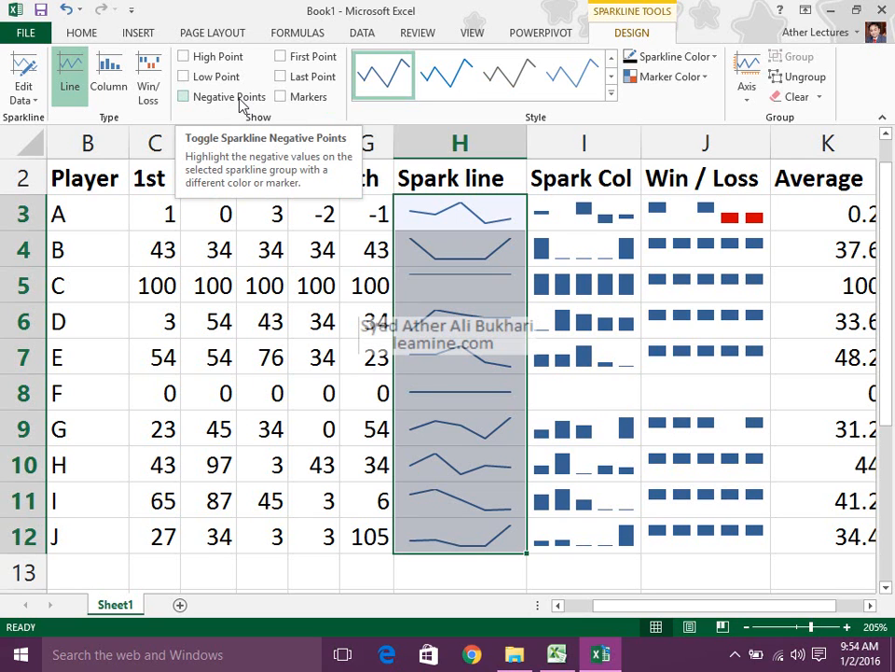
Show the First Point, Last Point and Markers on the line sparklines in H3:H12.
left_click(279, 57)
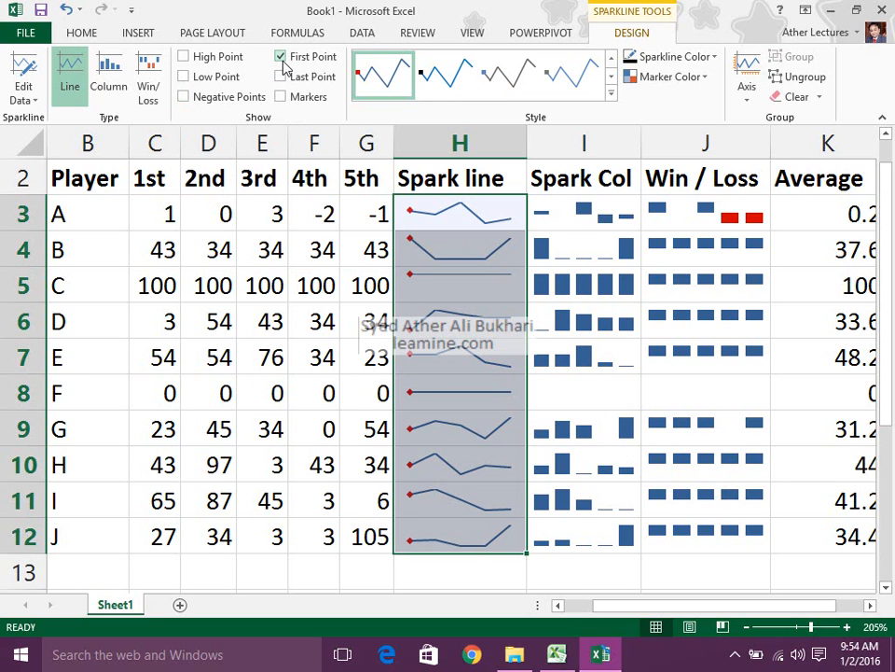
left_click(282, 76)
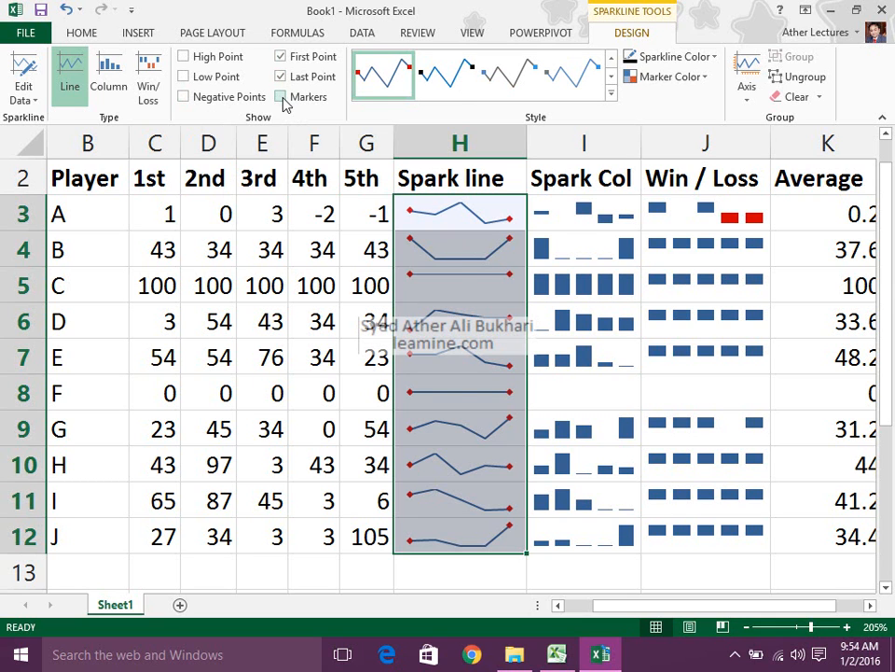
left_click(283, 100)
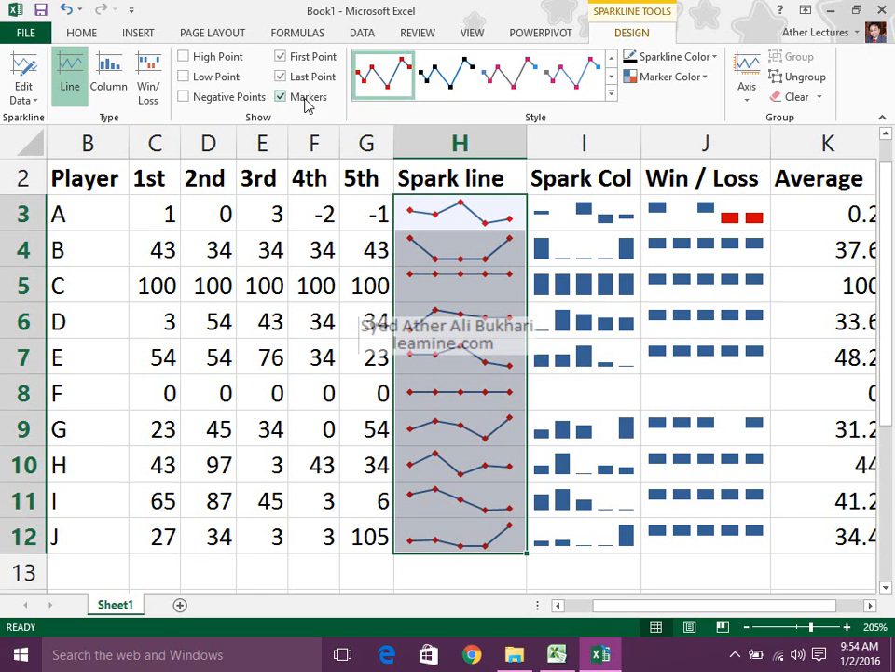
Try the High, Low, Negative, First and Last Point highlights in turn on the column sparklines in I3:I12, leaving none on.
left_click(612, 207)
left_click_drag(612, 207, 601, 539)
left_click(220, 58)
left_click(221, 57)
left_click(222, 77)
left_click(184, 97)
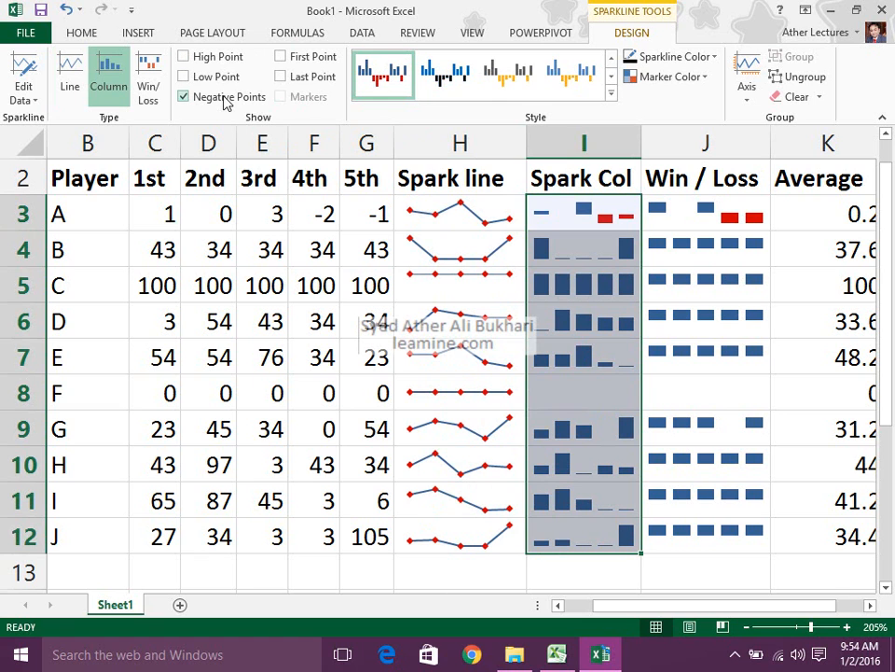
left_click(224, 97)
left_click(304, 58)
left_click(304, 57)
left_click(307, 79)
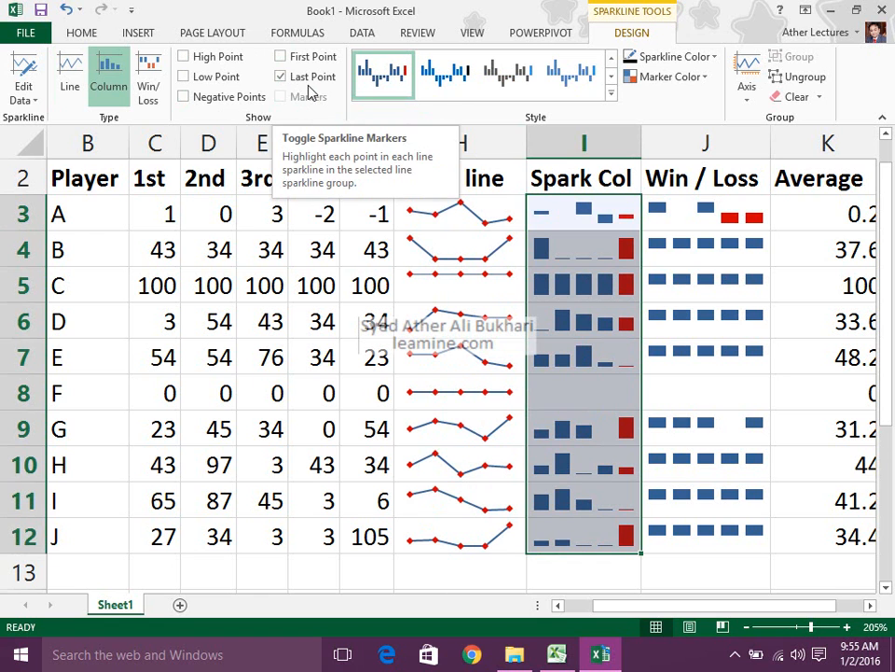
Apply the green style with red negative points to the win/loss sparklines in J3:J12.
left_click(695, 215)
left_click_drag(712, 215, 729, 529)
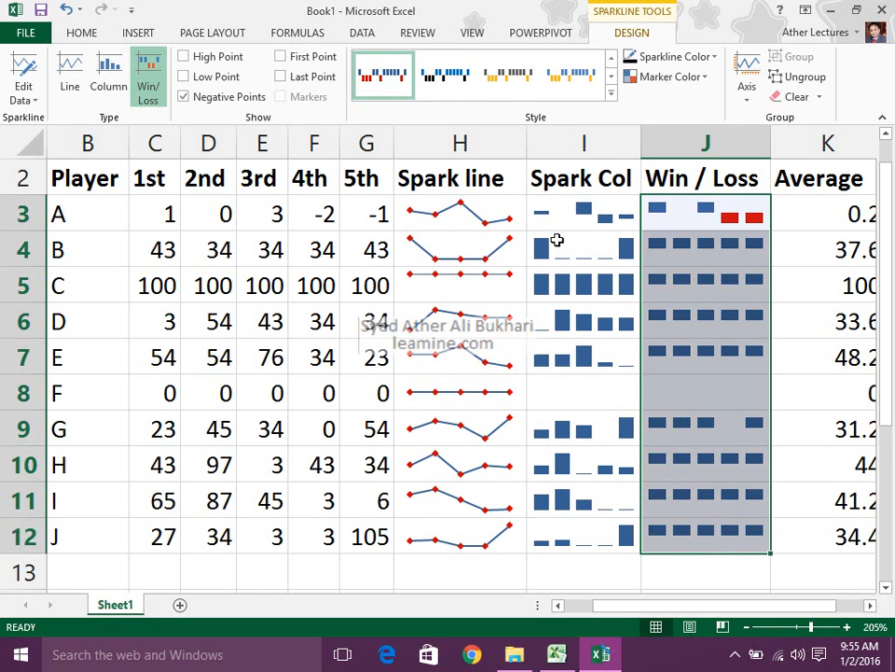
left_click(611, 92)
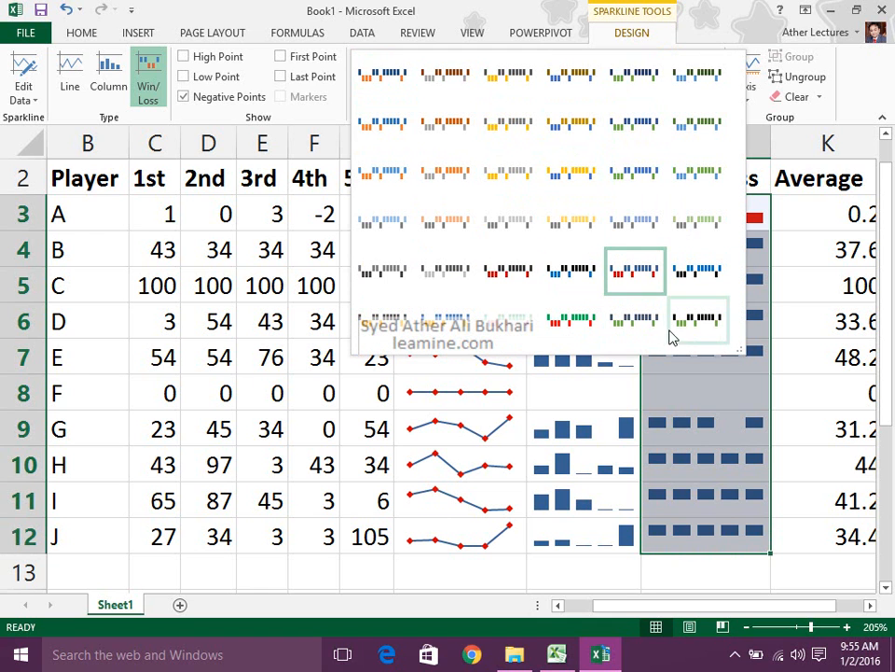
left_click(600, 324)
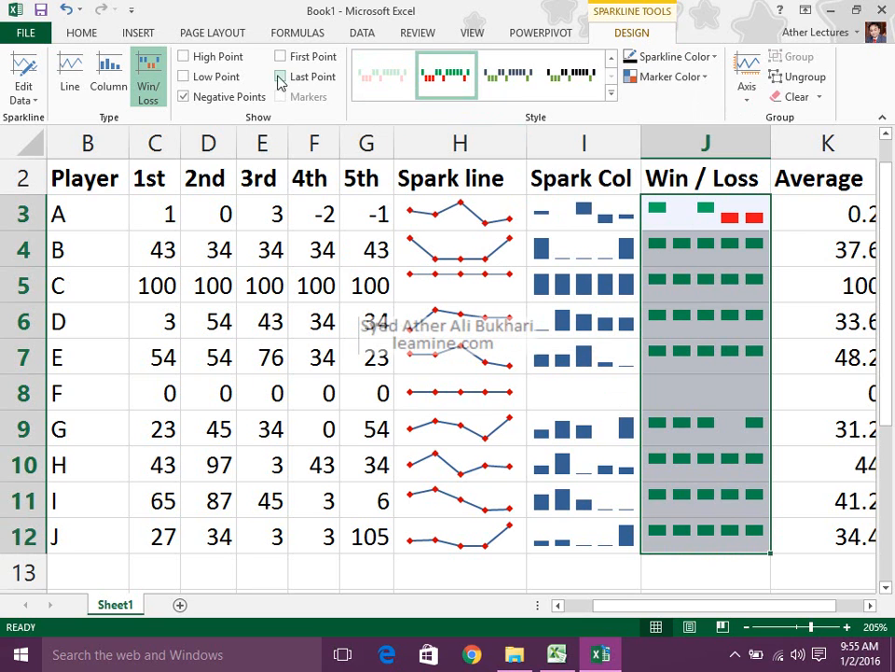
Try the High, Low, First and Last Point highlights on the win/loss sparklines, turn them off and browse the available styles.
left_click(238, 56)
left_click(233, 81)
left_click(232, 80)
left_click(228, 58)
left_click(291, 60)
left_click(291, 60)
left_click(288, 80)
left_click(288, 80)
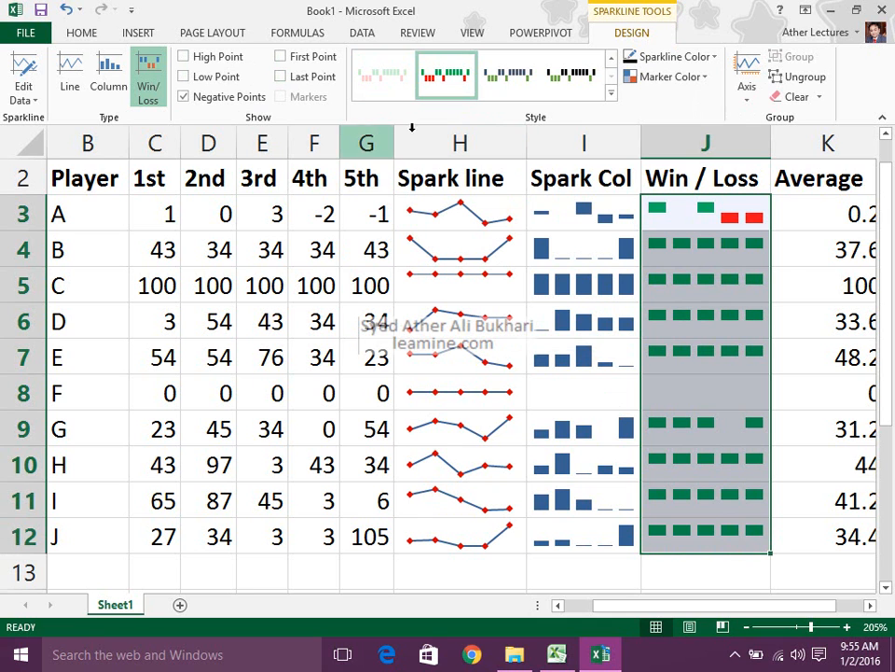
left_click(611, 94)
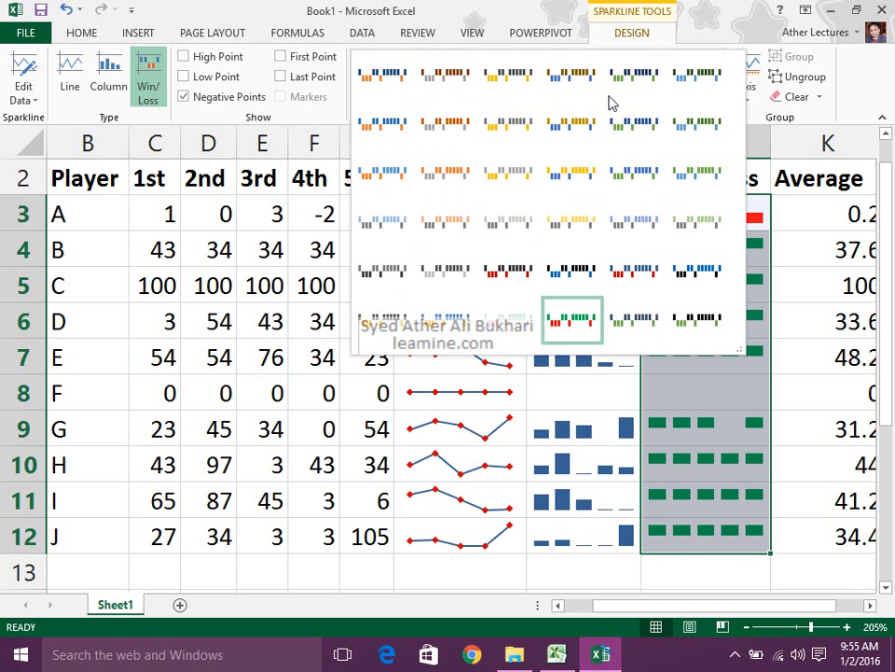
left_click(610, 94)
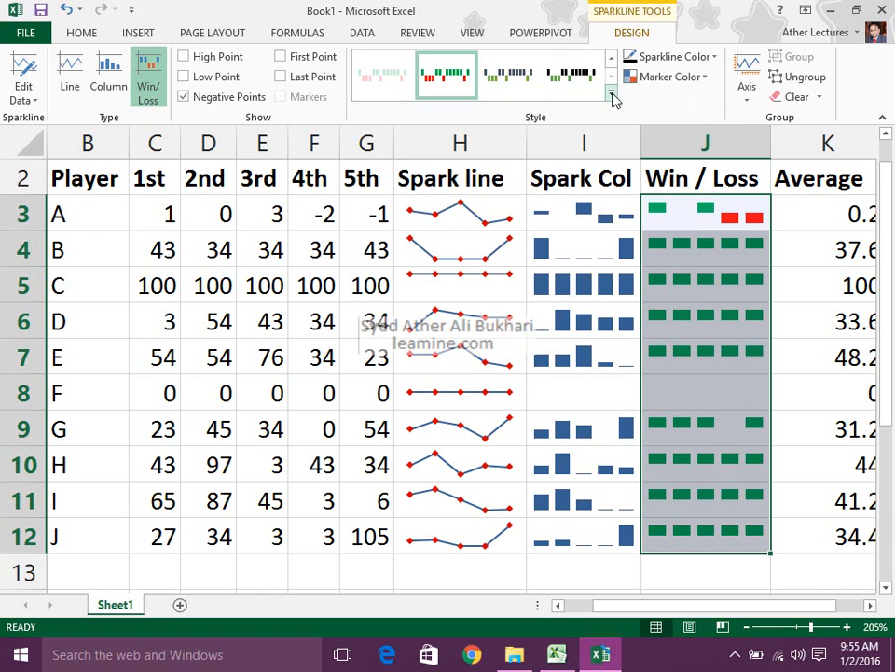
Select the line sparklines in H3:H12 and look through the marker colour choices, including High Point, without applying any.
left_click_drag(453, 205, 451, 547)
left_click(662, 80)
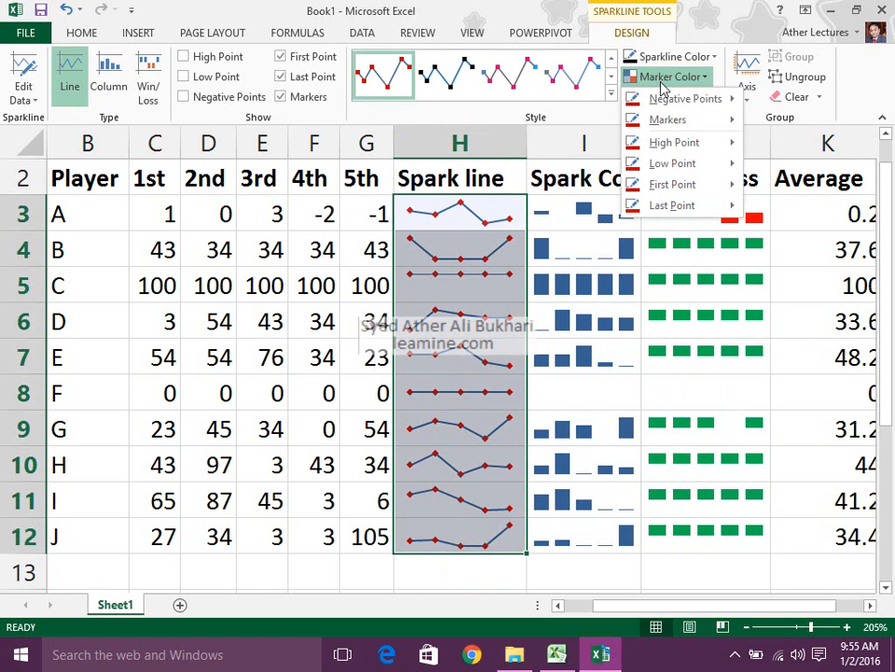
mouse_move(669, 146)
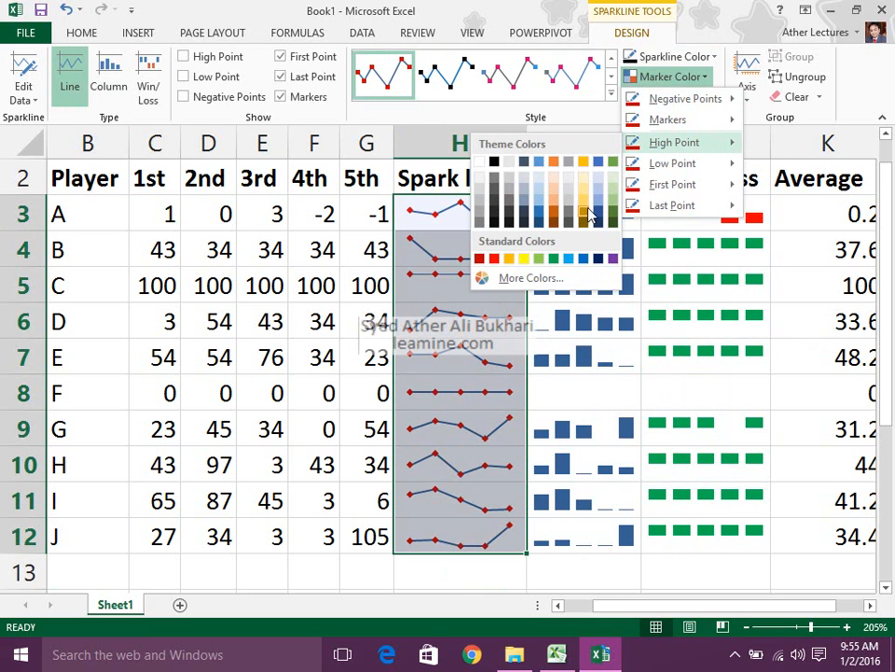
left_click(653, 79)
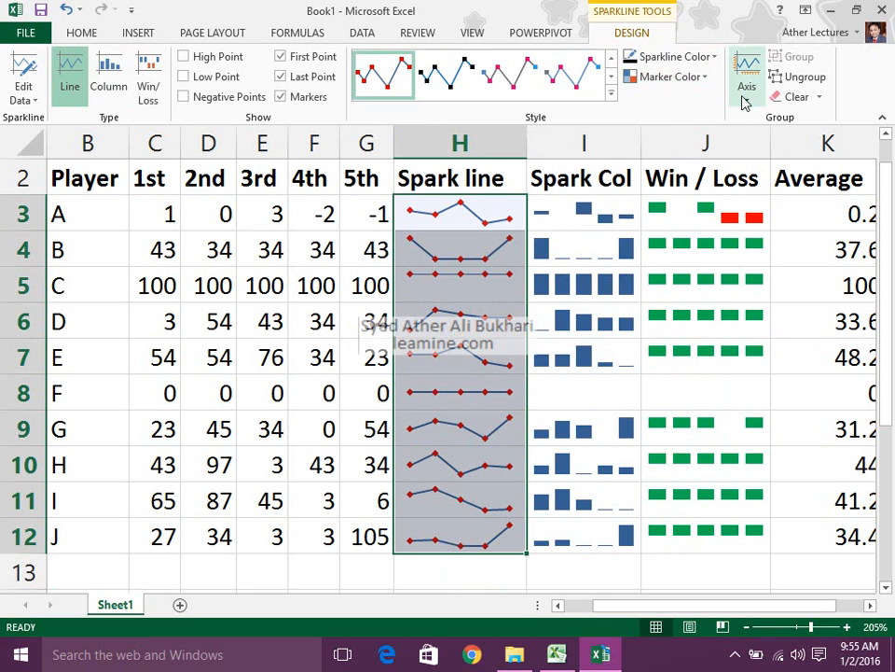
Examine the axis options of the line sparklines and the date range dialog of the Date Axis Type without changing them.
left_click(744, 100)
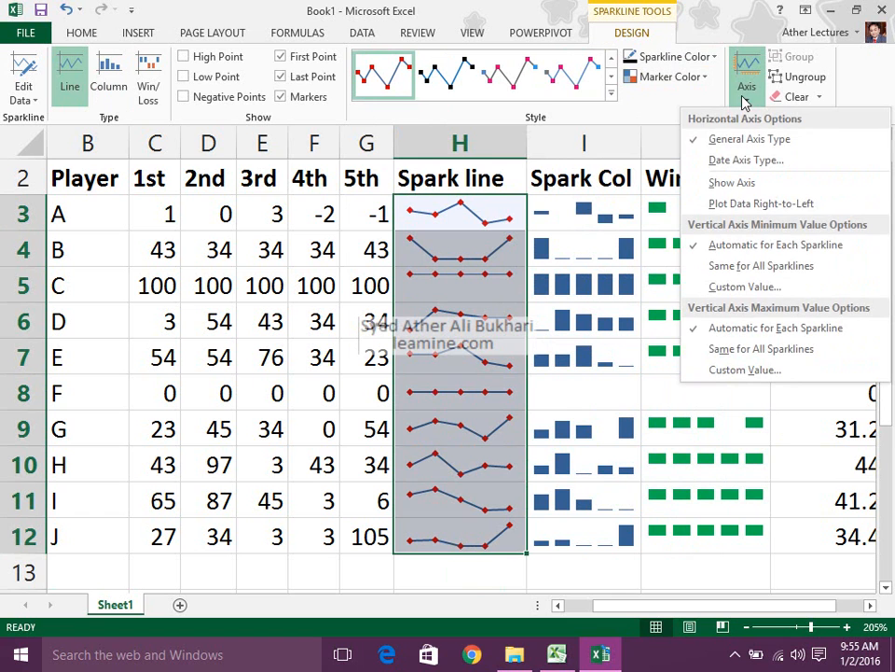
left_click(741, 160)
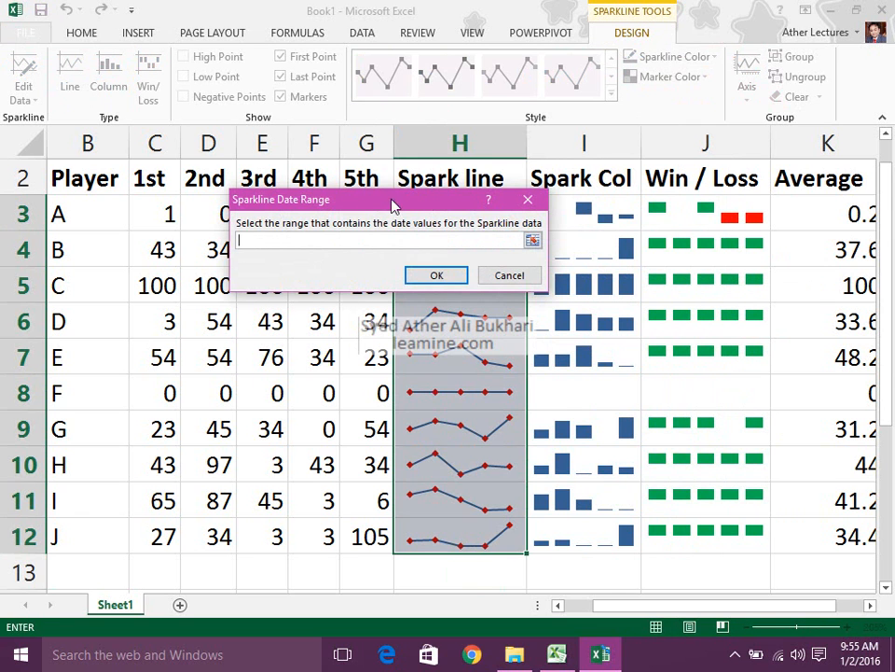
left_click(525, 200)
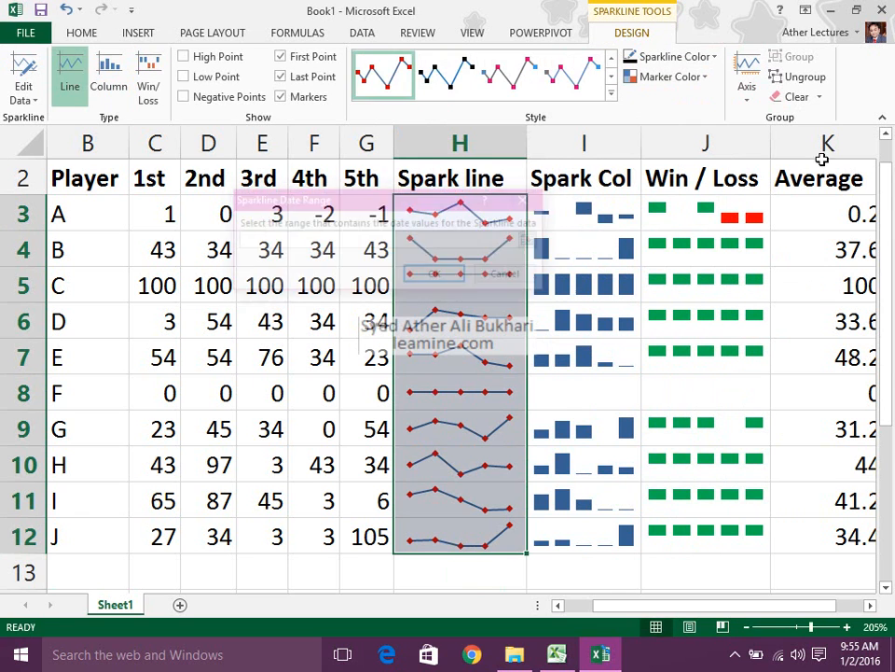
left_click(745, 88)
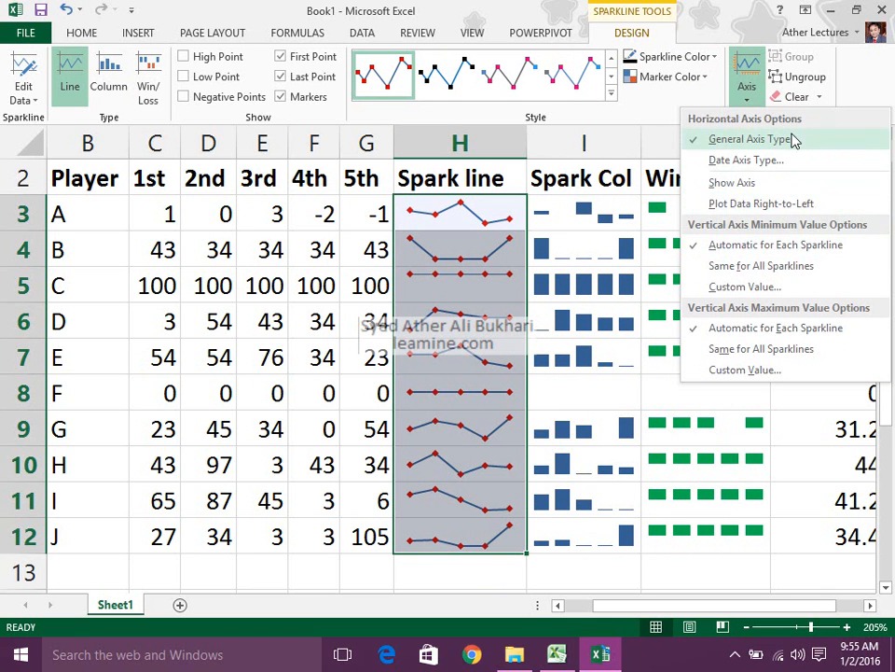
Ungroup the line sparklines in H3:H12 and select only player A's sparkline in H3.
left_click(800, 78)
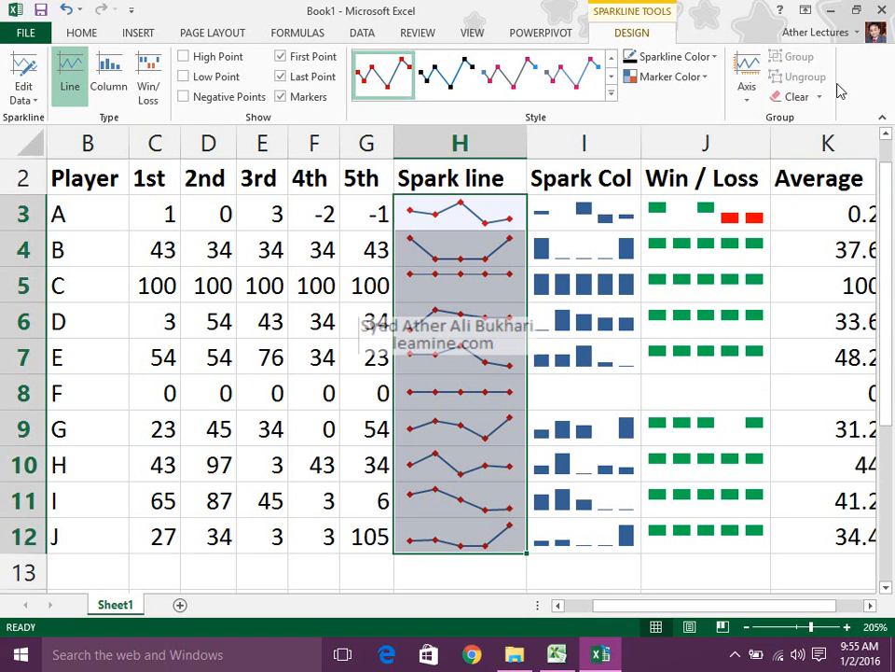
left_click(427, 220)
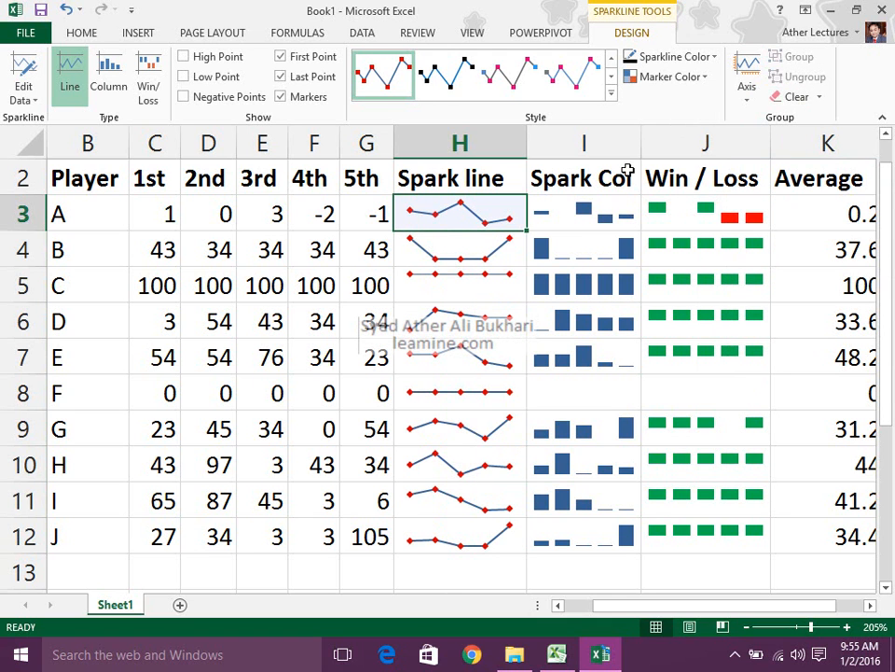
Try clearing the selected sparkline in H3, undoing each removal.
left_click(819, 97)
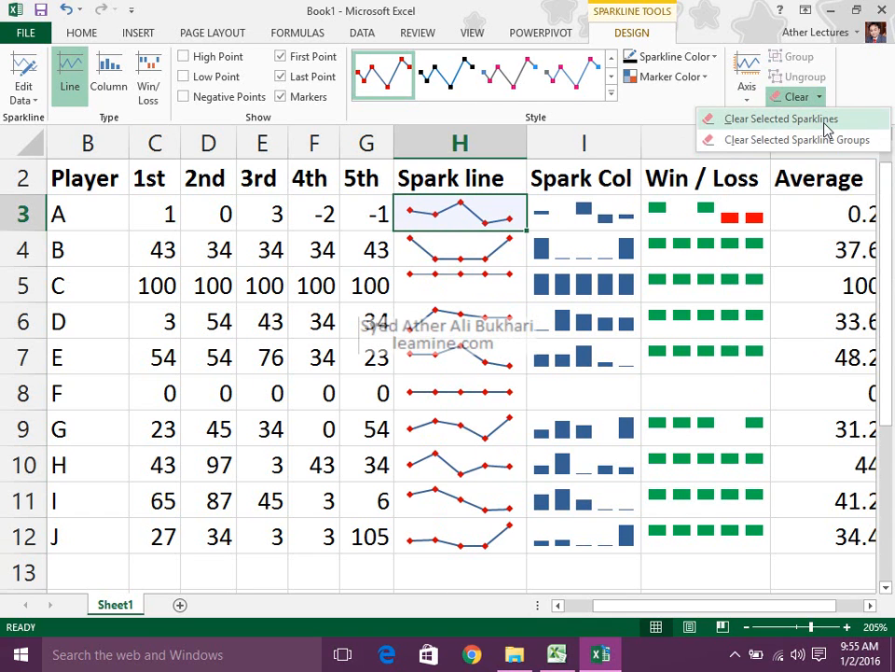
left_click(825, 121)
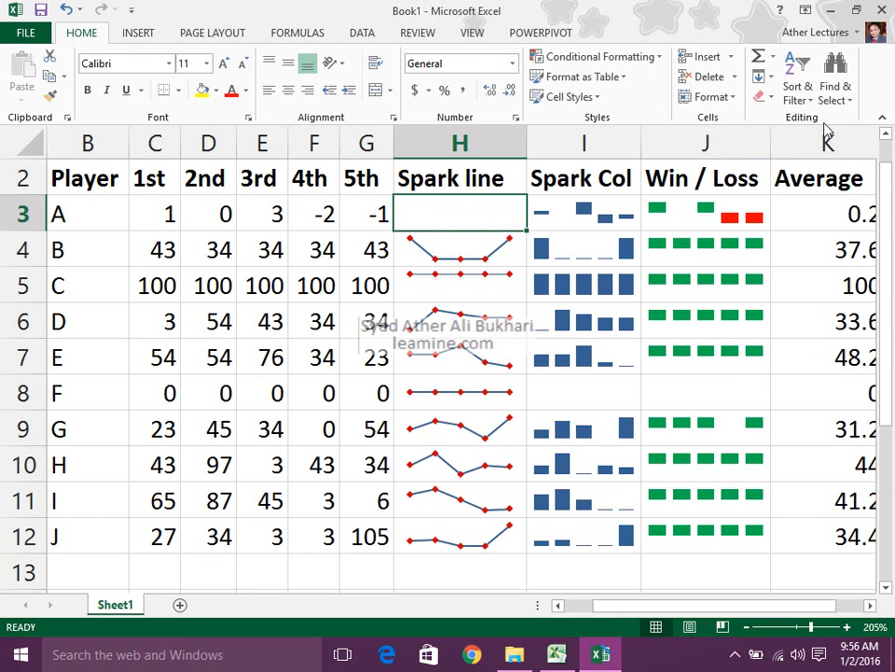
key("ctrl+z")
left_click(642, 34)
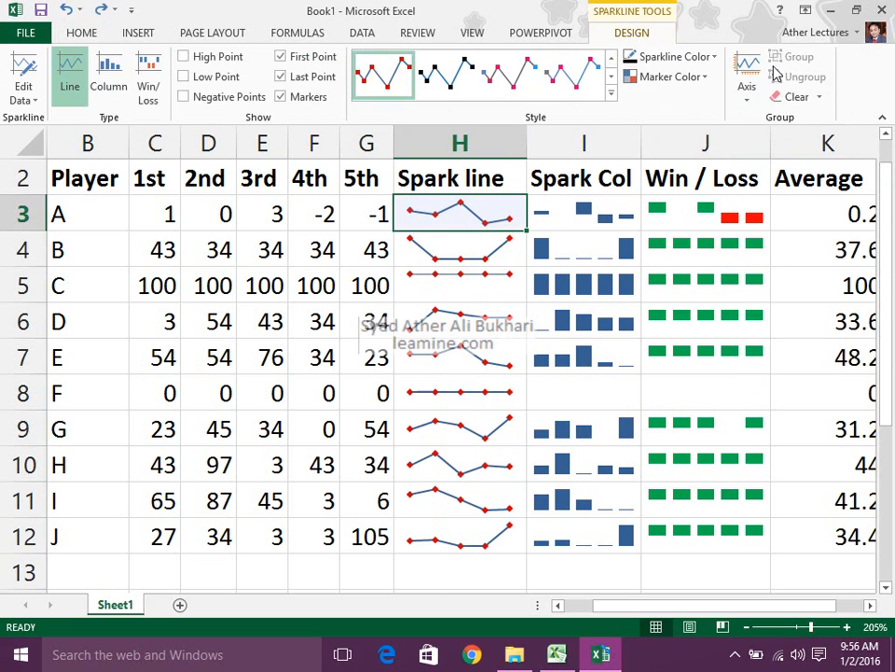
left_click(802, 100)
key("ctrl+z")
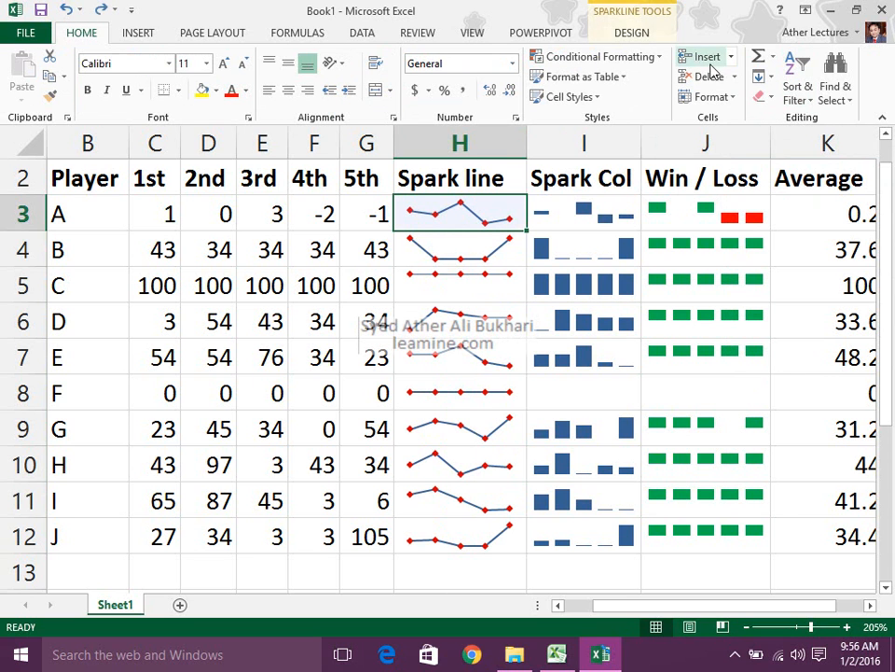
Try clearing the selected sparkline group from H3 and undo the removal.
left_click(602, 35)
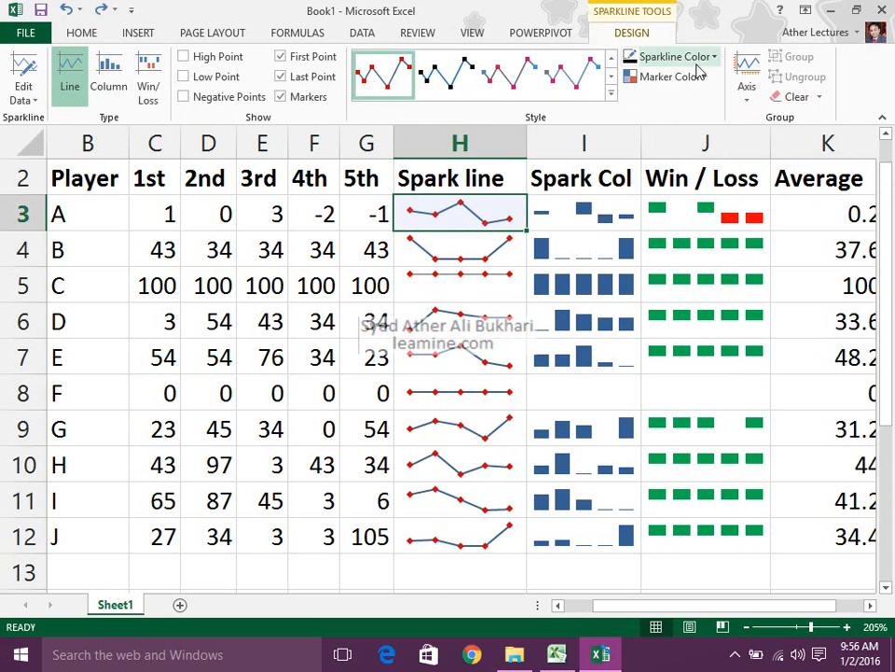
left_click(818, 97)
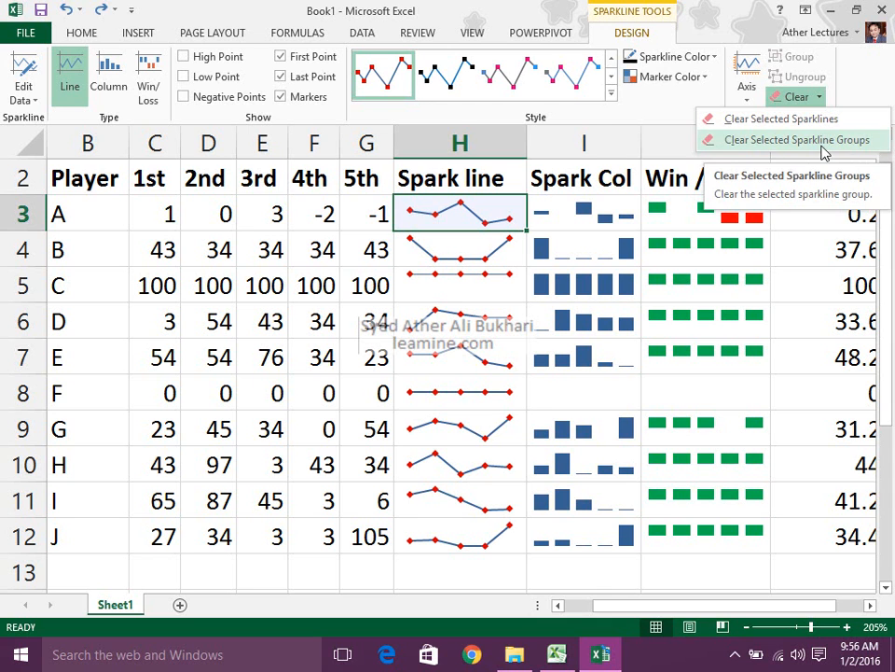
left_click(775, 140)
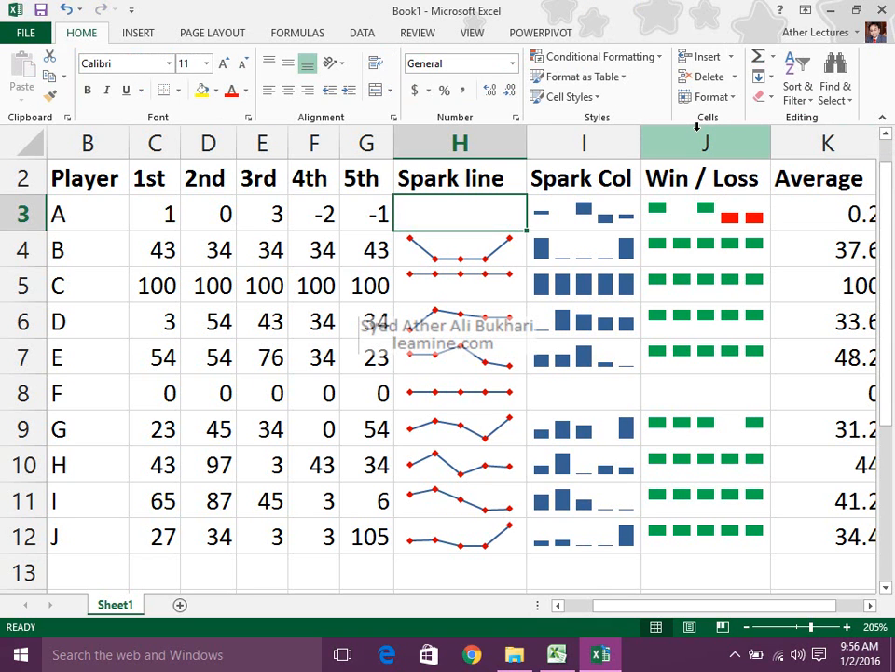
key("ctrl+z")
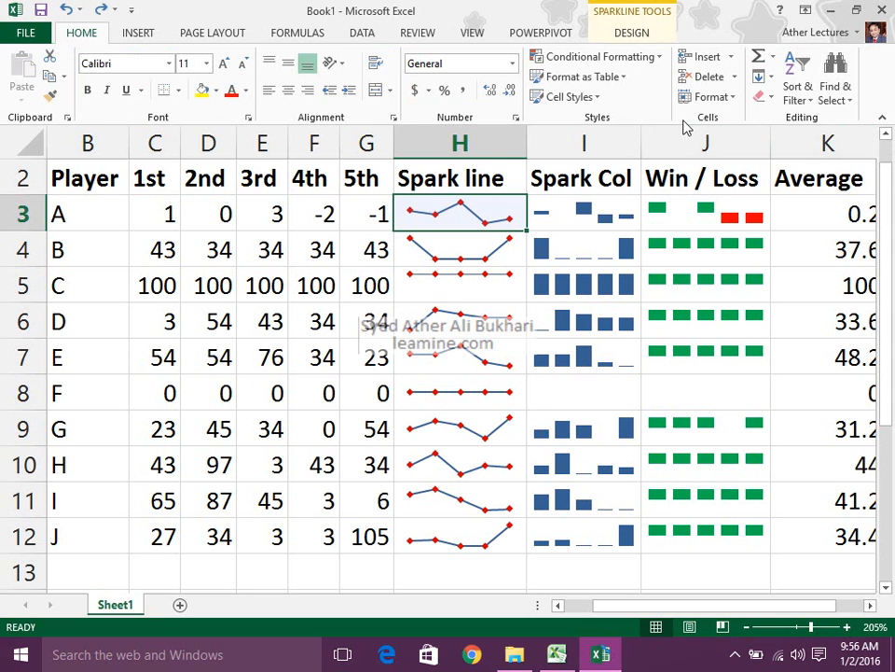
left_click(440, 177)
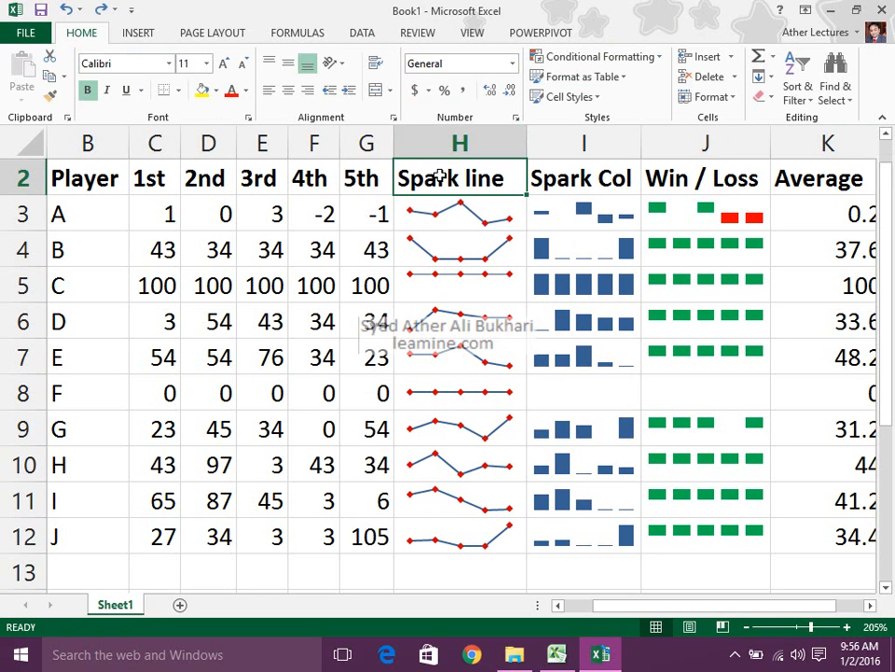
left_click(540, 176)
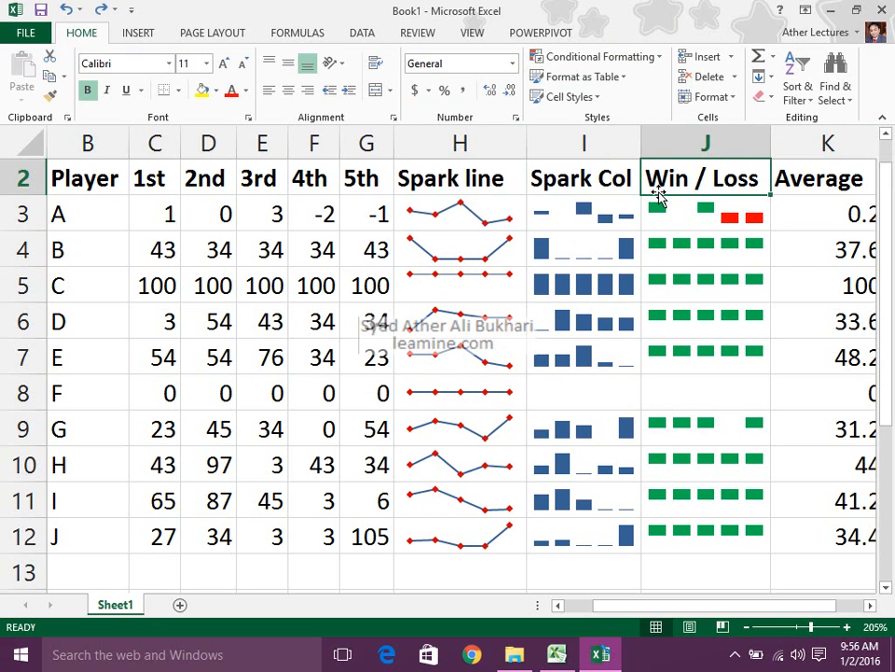
Rename the worksheet Sheet1 as Sparklines.
double_click(120, 604)
type("AS")
key("BackSpace")
key("BackSpace")
type("S")
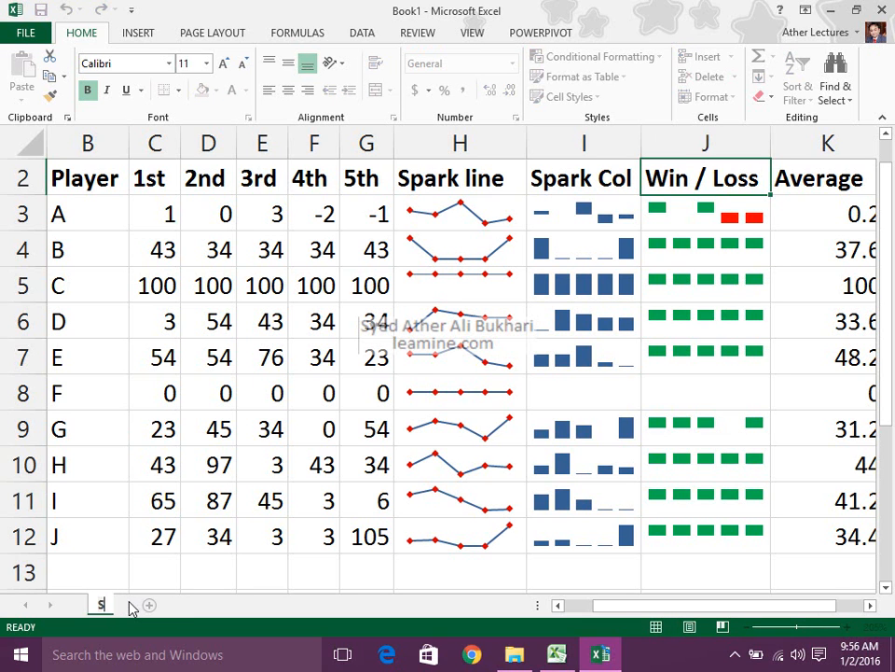
type("parklines")
key("Return")
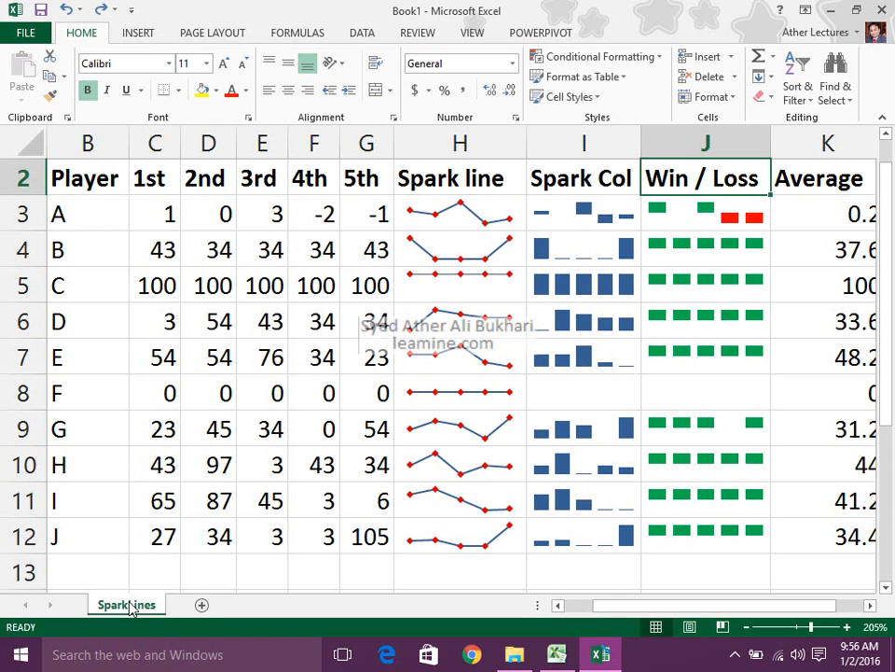